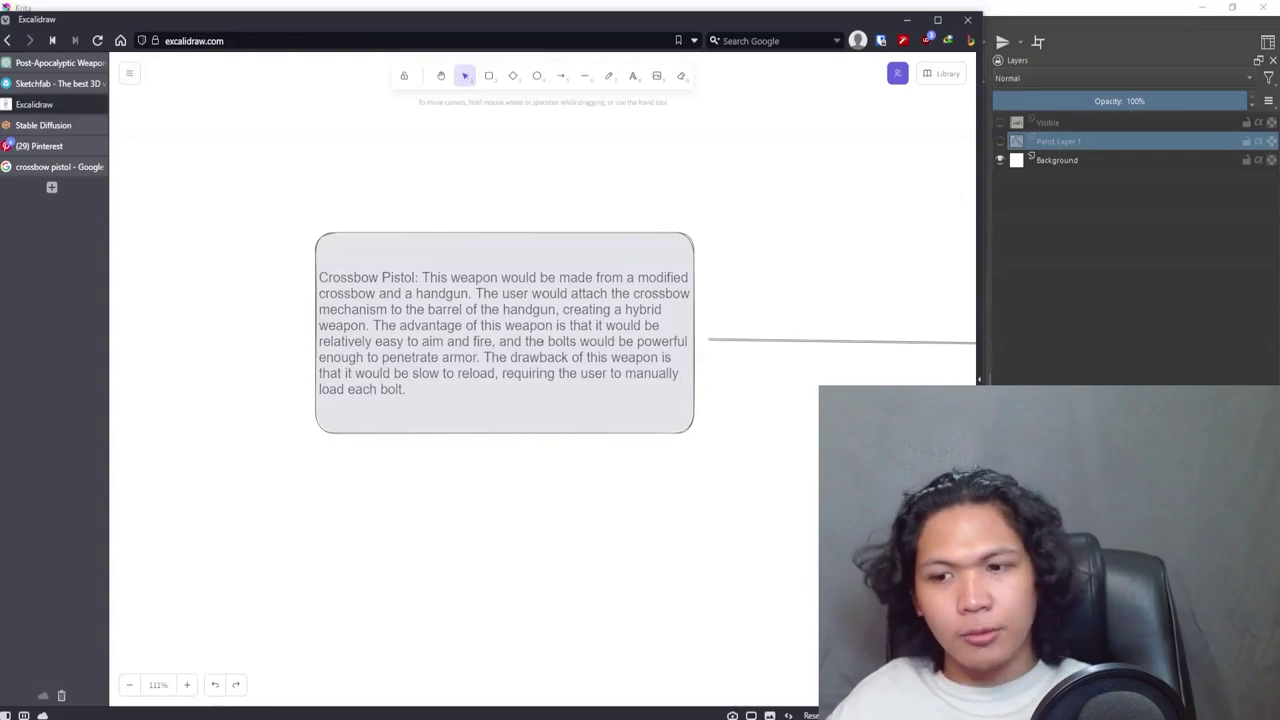
# Look over the Stable Diffusion img2img page, including its prompt, generated crossbow results and generation settings
pyautogui.click(81, 128)
pyautogui.scroll(2, 438, 425)
pyautogui.scroll(2, 438, 425)
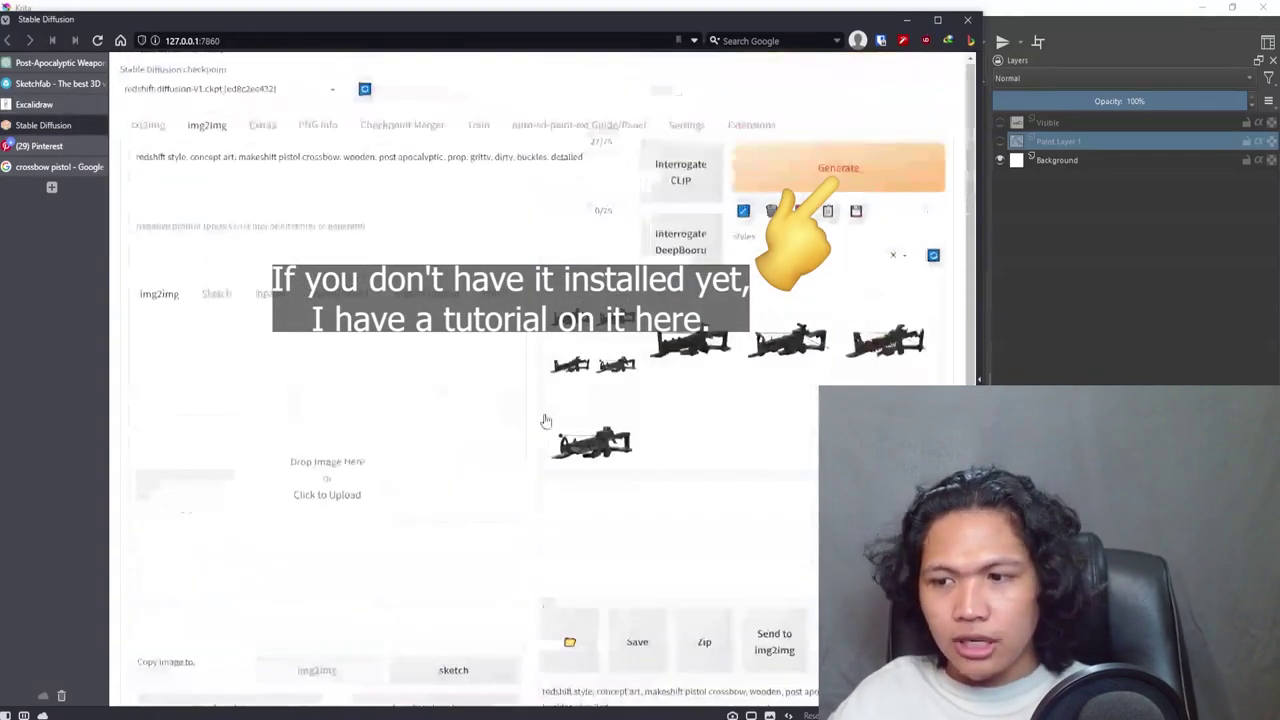
pyautogui.scroll(-1, 401, 419)
pyautogui.scroll(-1, 401, 419)
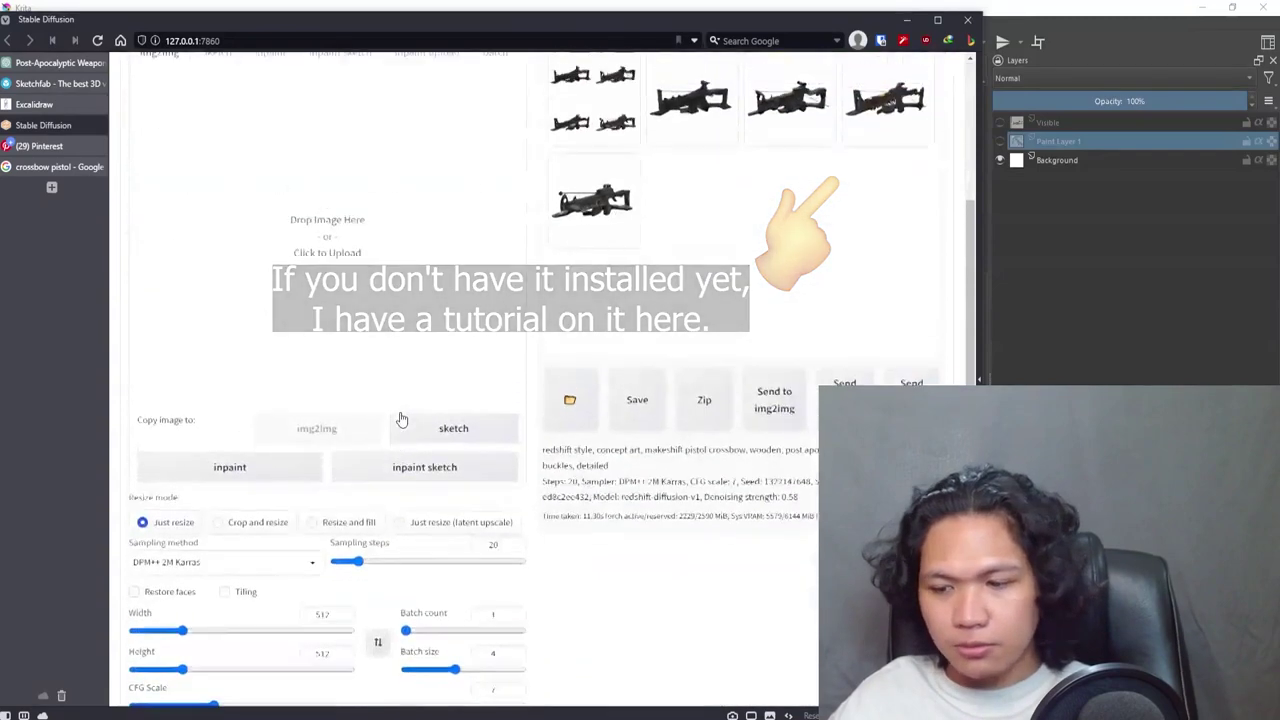
pyautogui.scroll(1, 401, 419)
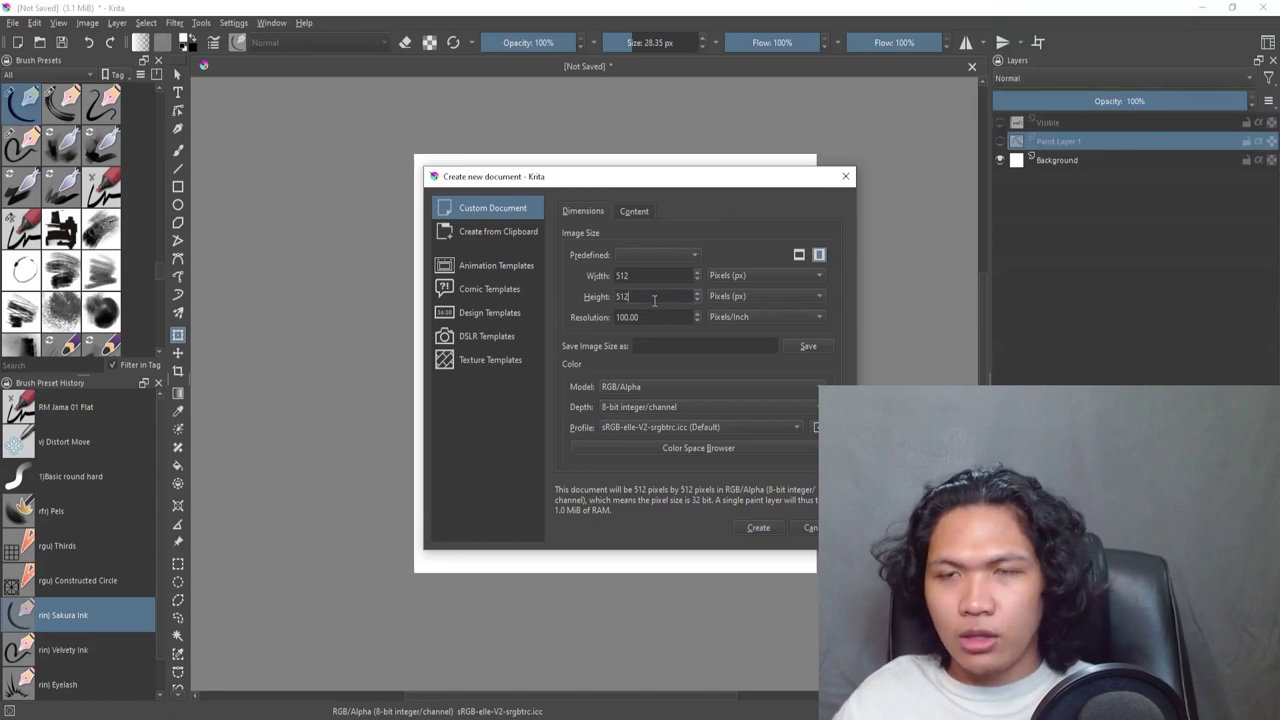
# Create a new custom document of 512 by 512 pixels at 100 pixels/inch in Krita
pyautogui.click(758, 527)
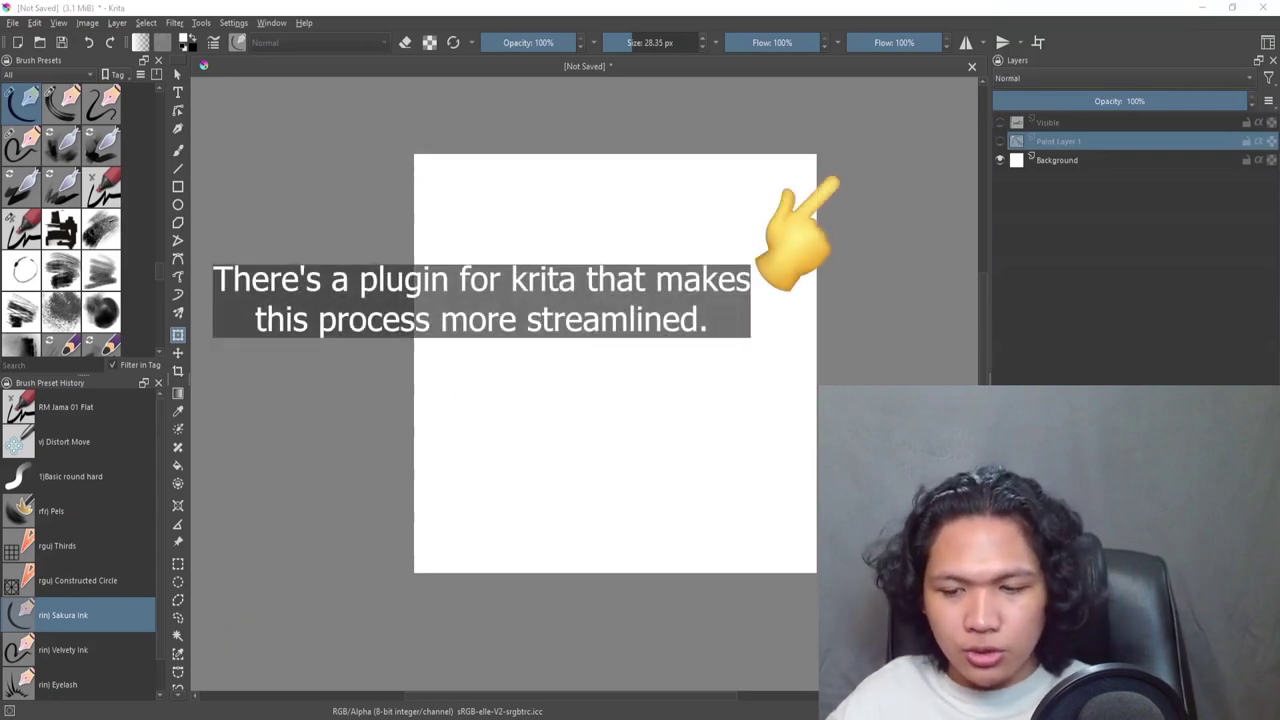
# In Stable Diffusion, copy the whole img2img prompt for the makeshift pistol crossbow into the empty txt2img prompt
pyautogui.click(223, 714)
pyautogui.scroll(2, 237, 140)
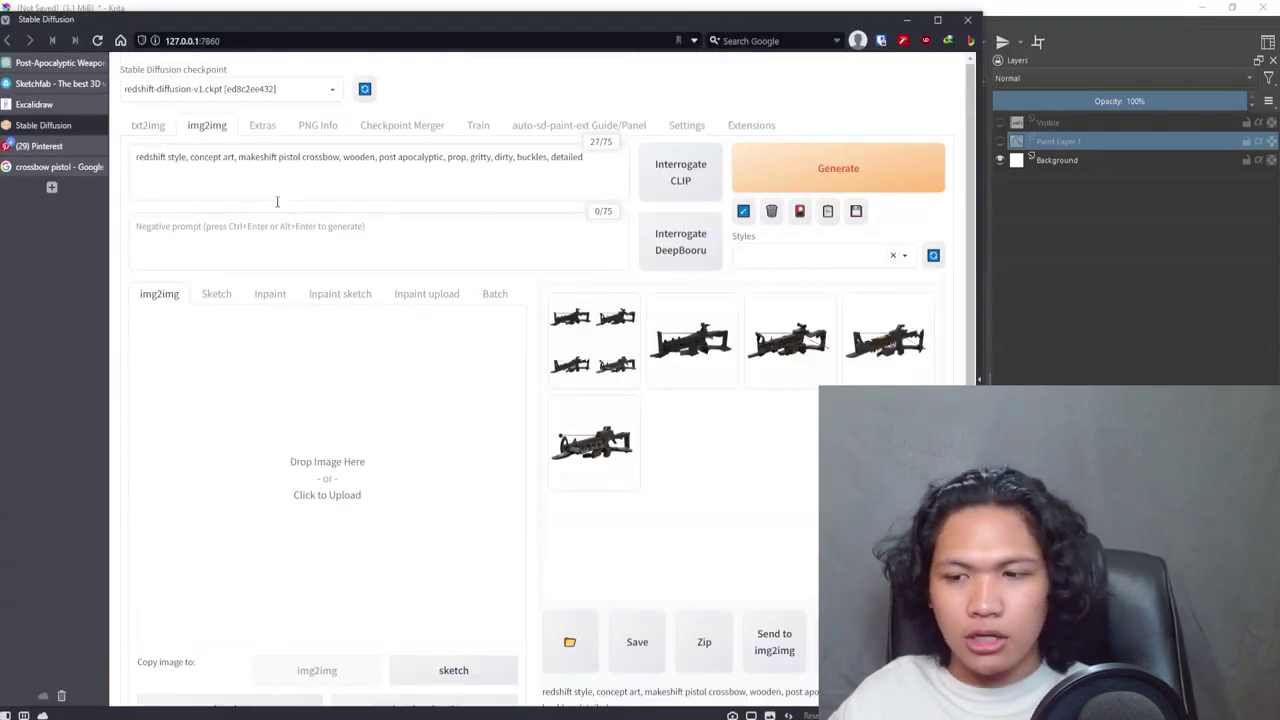
pyautogui.click(150, 127)
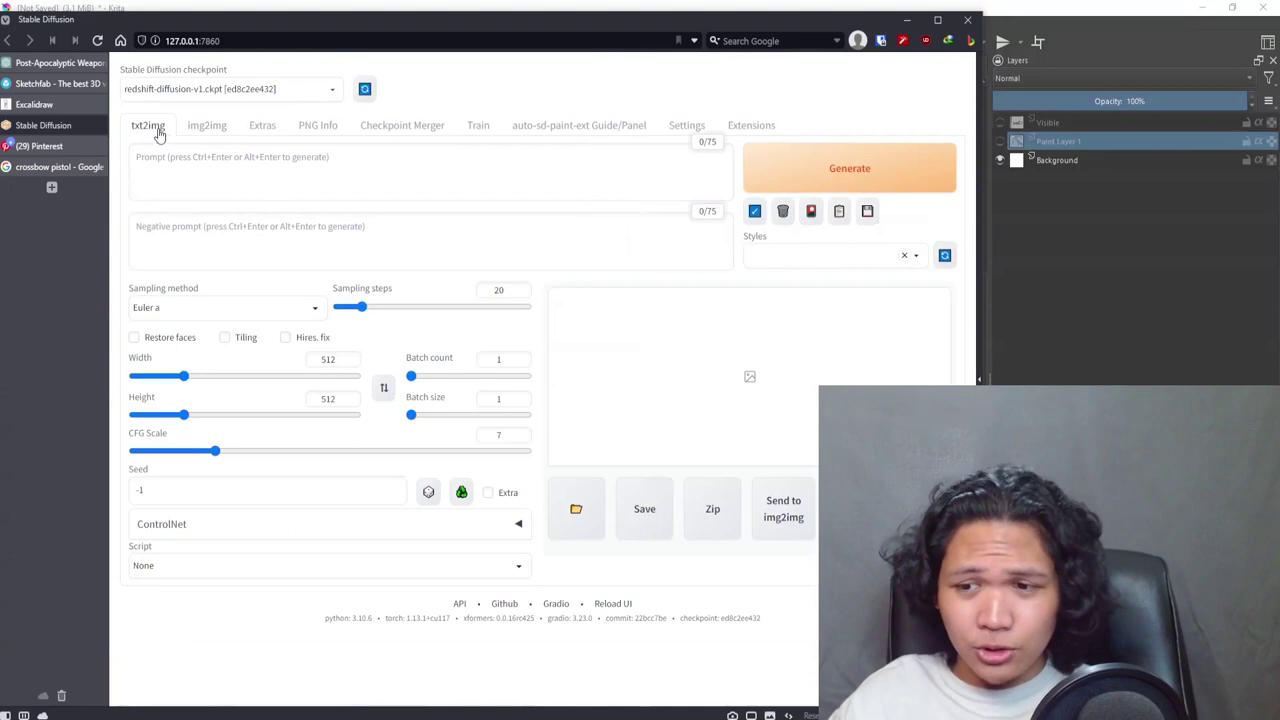
pyautogui.click(321, 158)
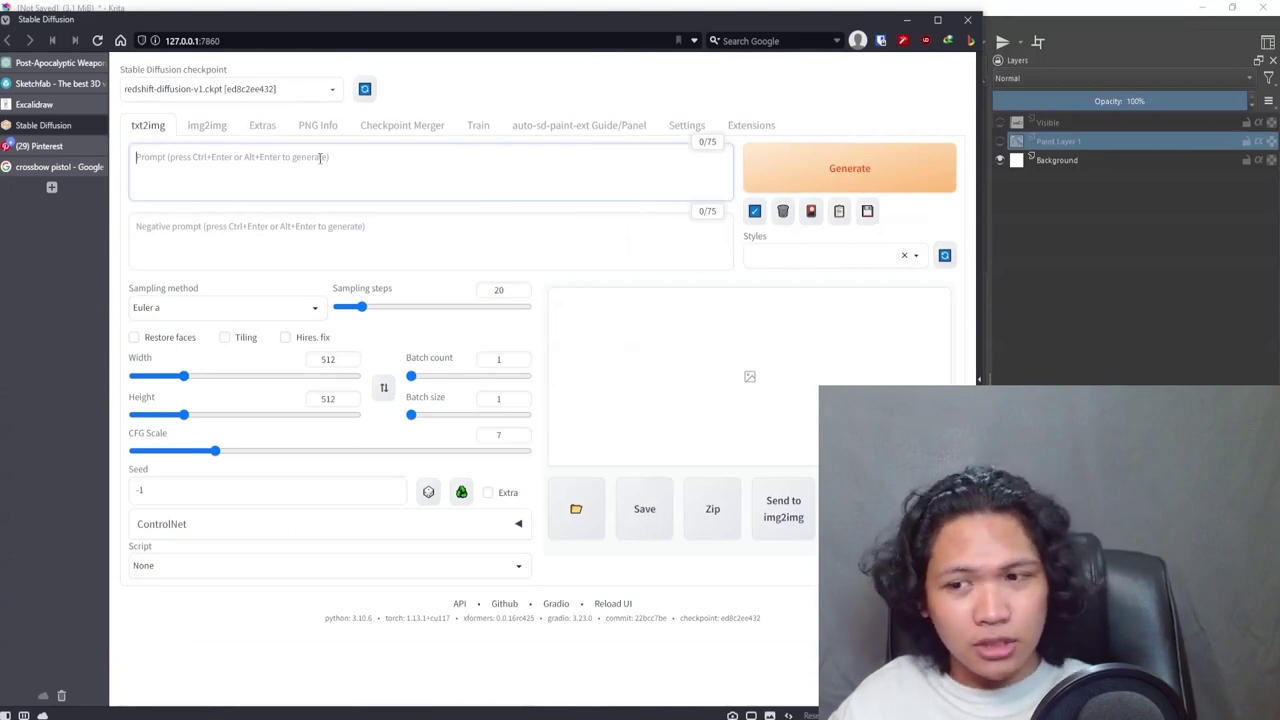
pyautogui.click(205, 127)
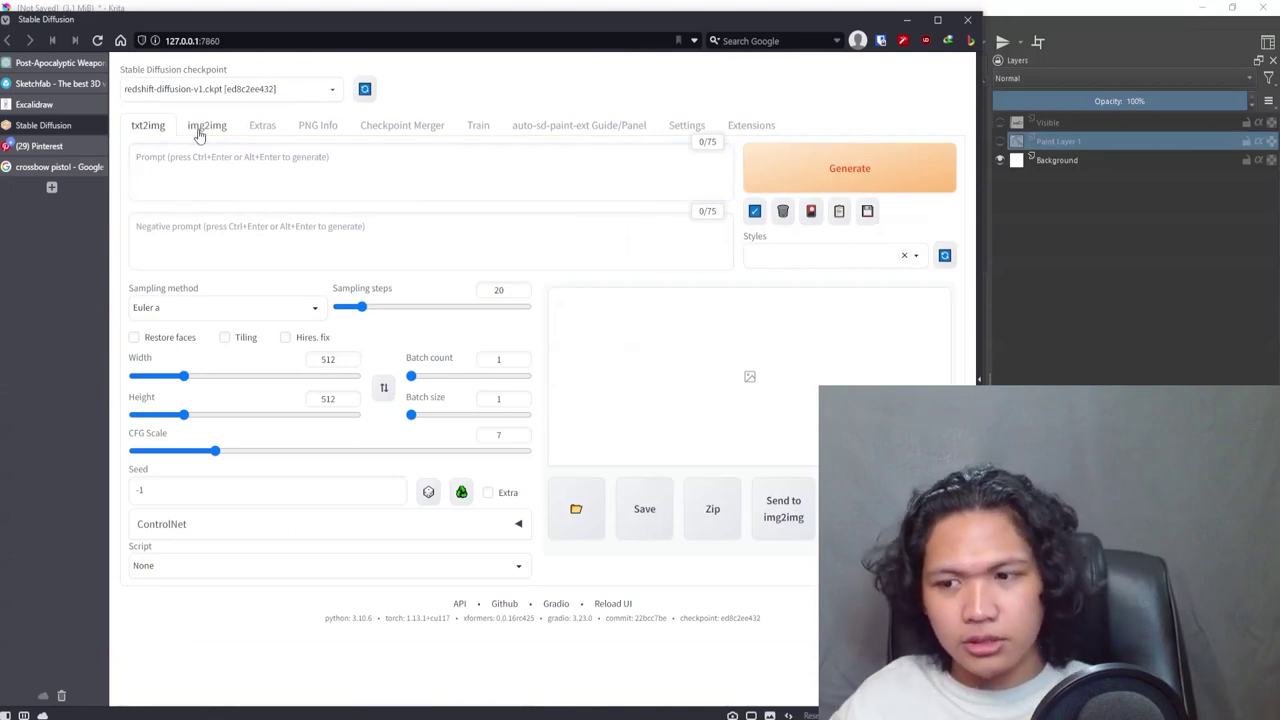
pyautogui.tripleClick(302, 157)
pyautogui.hotkey('ctrl', 'c')
pyautogui.click(150, 127)
pyautogui.click(250, 173)
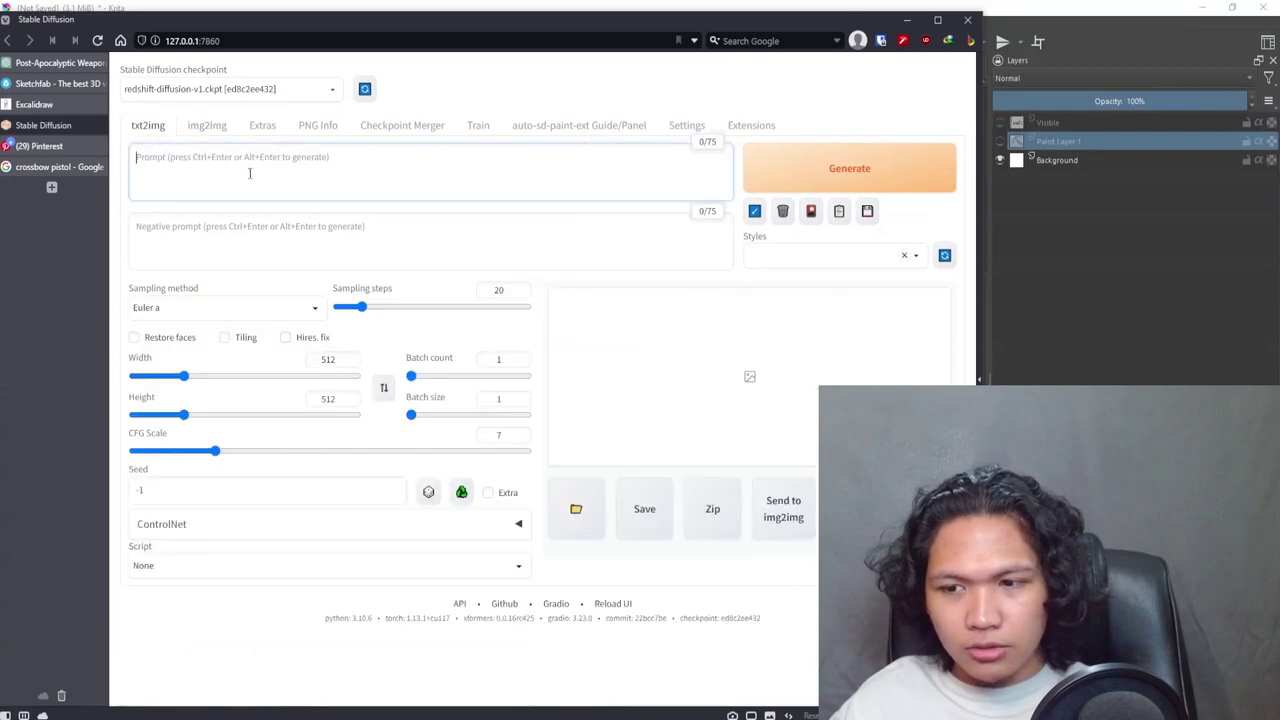
pyautogui.hotkey('ctrl', 'v')
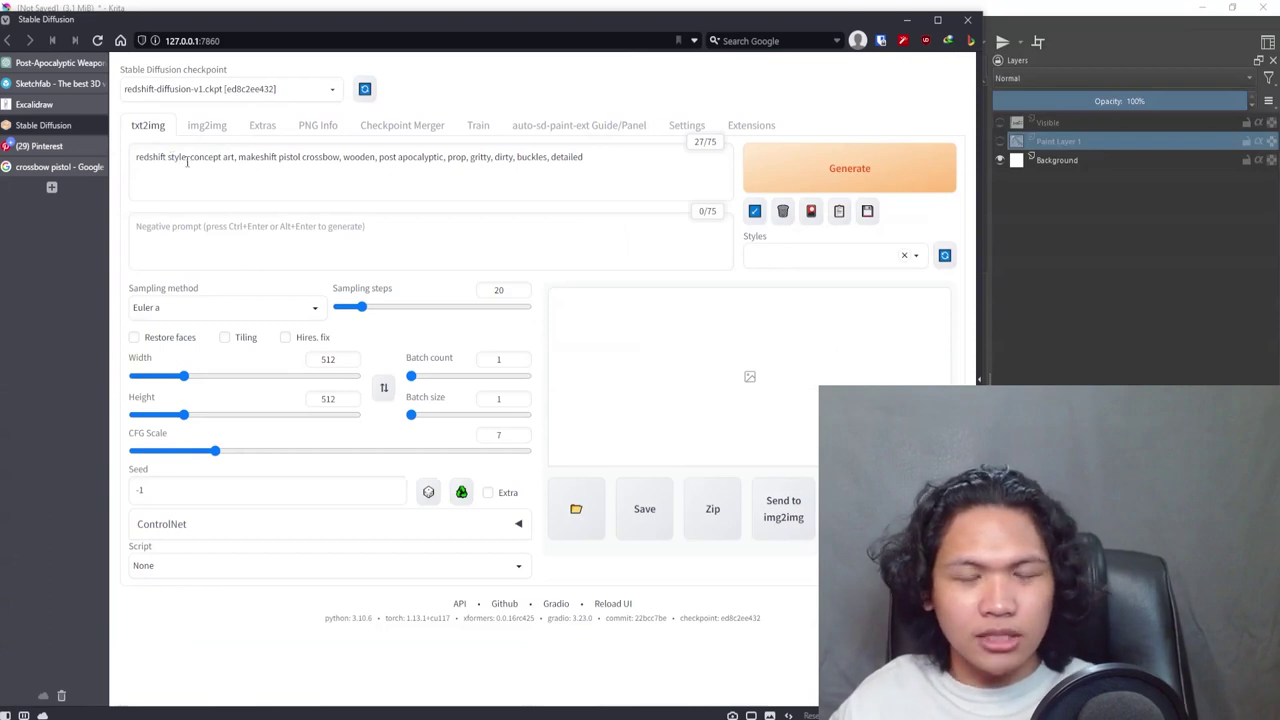
# Highlight "redshift style" in the prompt, clear the selection and generate an image from the text prompt
pyautogui.moveTo(186, 160); pyautogui.dragTo(130, 160)
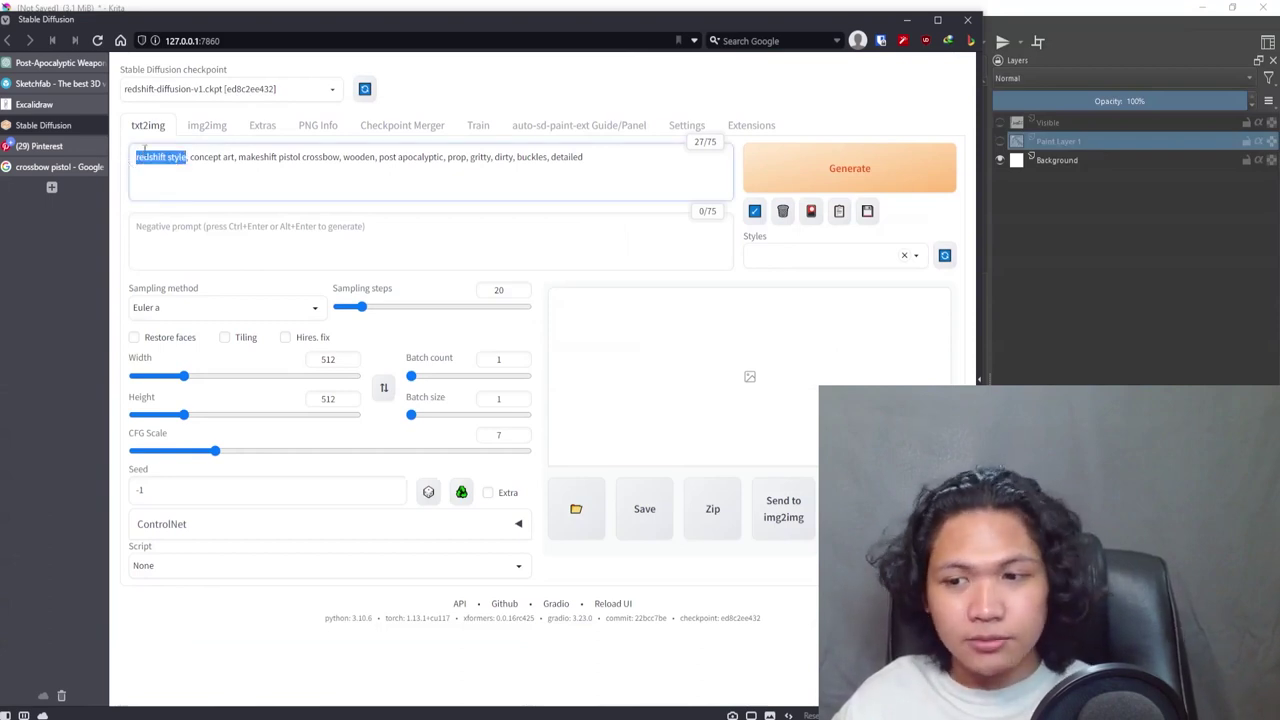
pyautogui.click(587, 93)
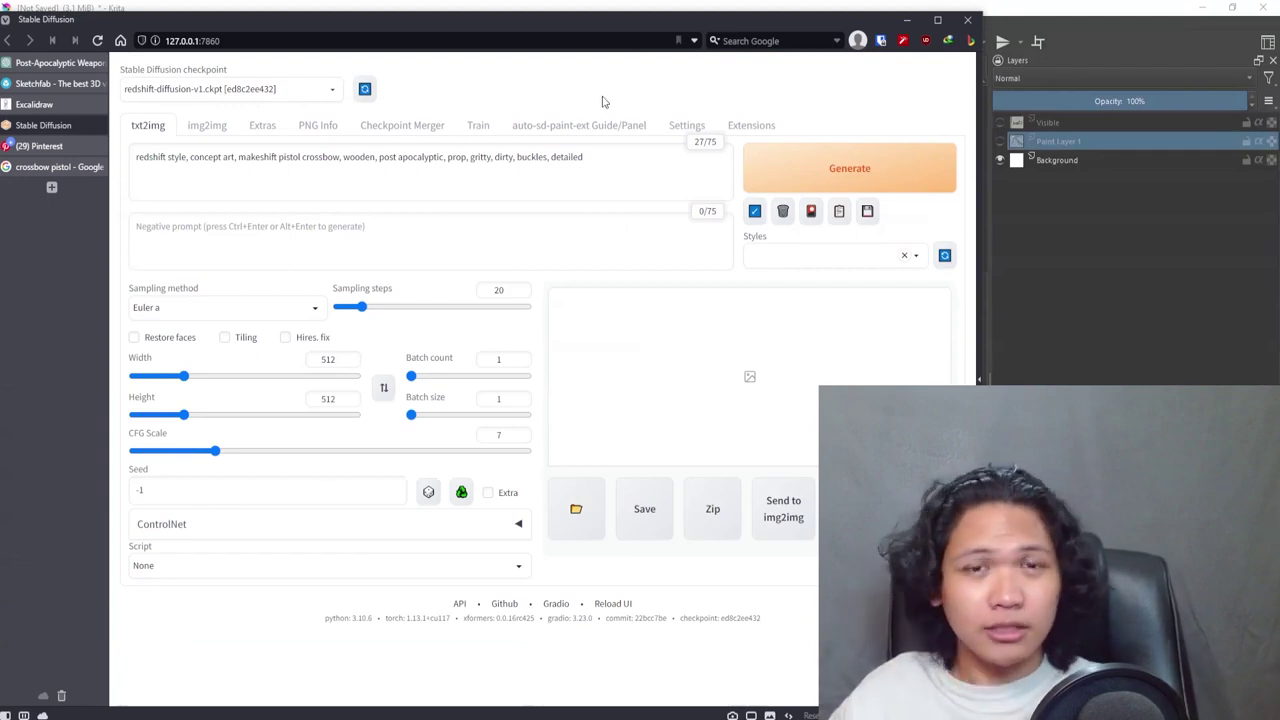
pyautogui.click(811, 163)
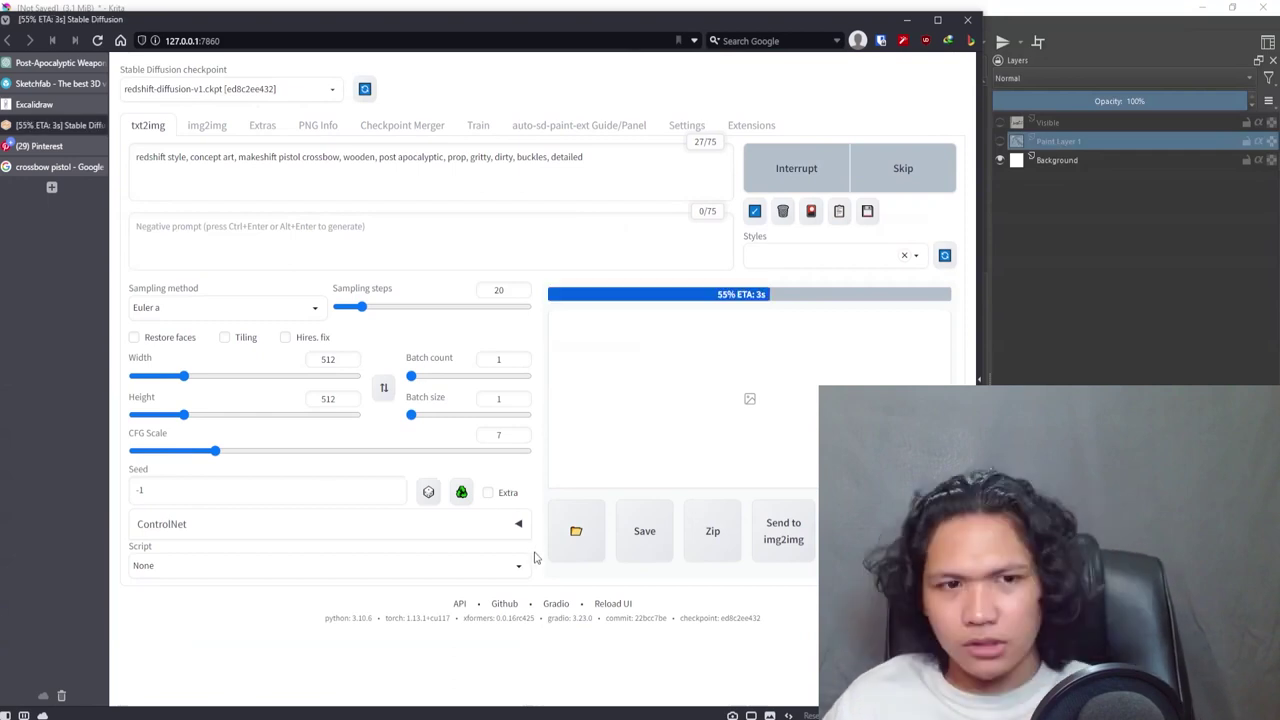
# Set the txt2img sampling method to DPM++ 2M Karras and the sampling steps to 13
pyautogui.click(314, 315)
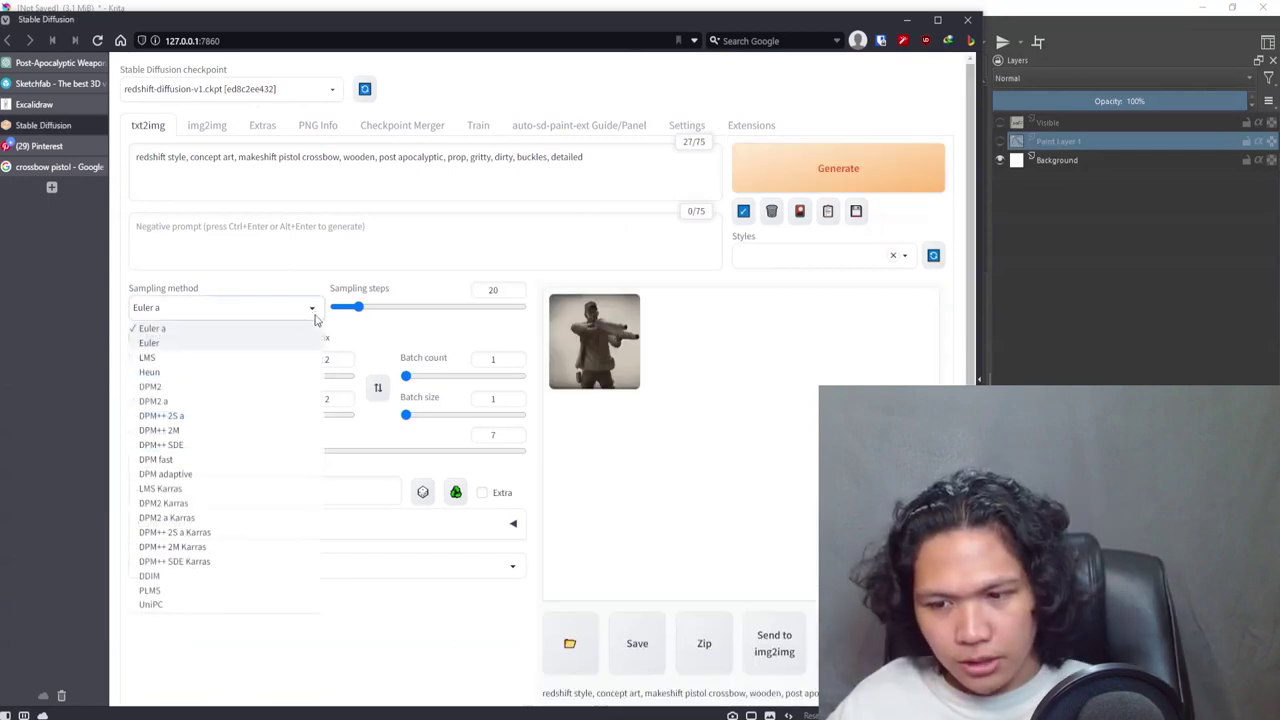
pyautogui.click(222, 549)
pyautogui.scroll(-2, 507, 286)
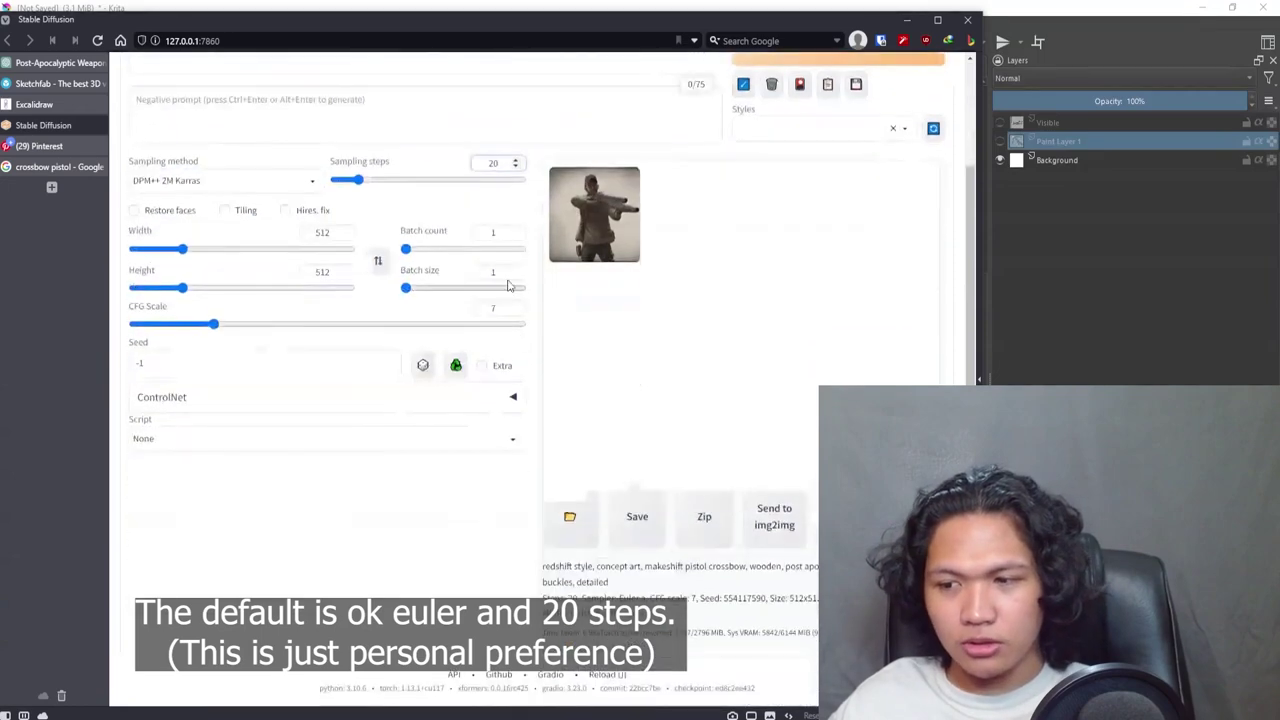
pyautogui.scroll(2, 508, 286)
pyautogui.click(515, 294)
pyautogui.click(515, 294)
pyautogui.click(515, 294)
pyautogui.click(515, 294)
pyautogui.click(515, 294)
pyautogui.click(515, 294)
pyautogui.click(515, 294)
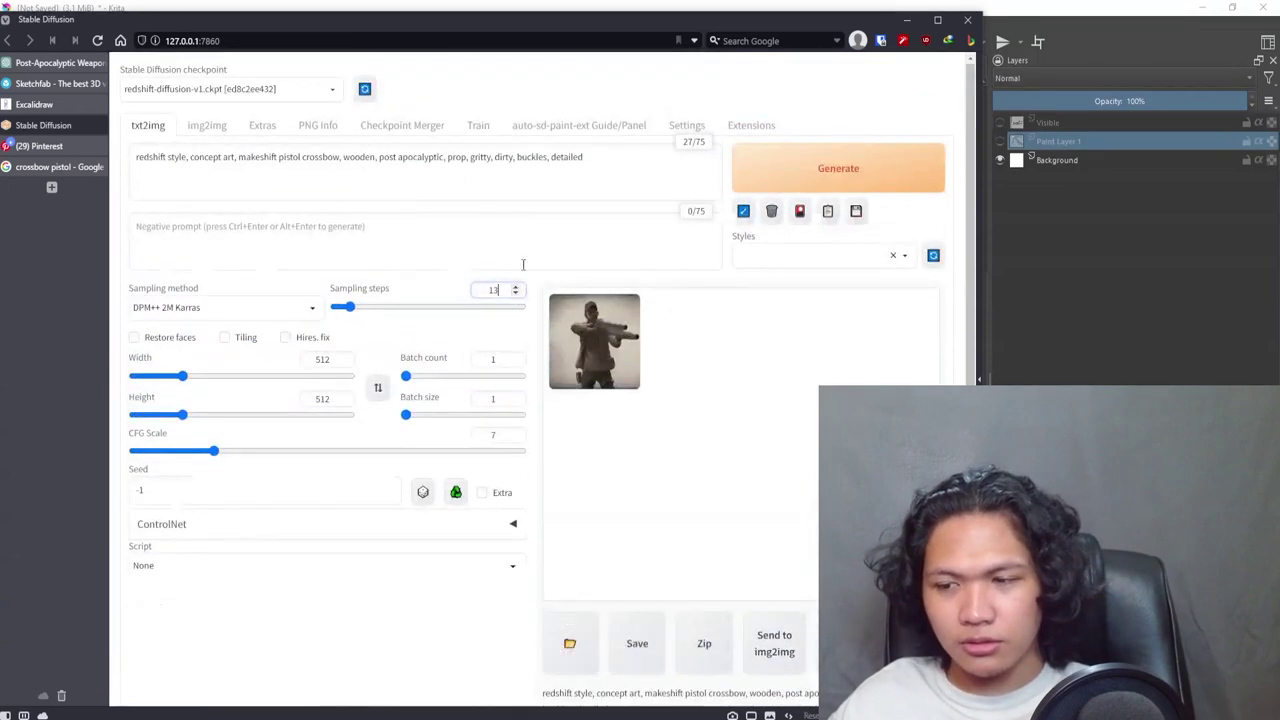
pyautogui.click(389, 284)
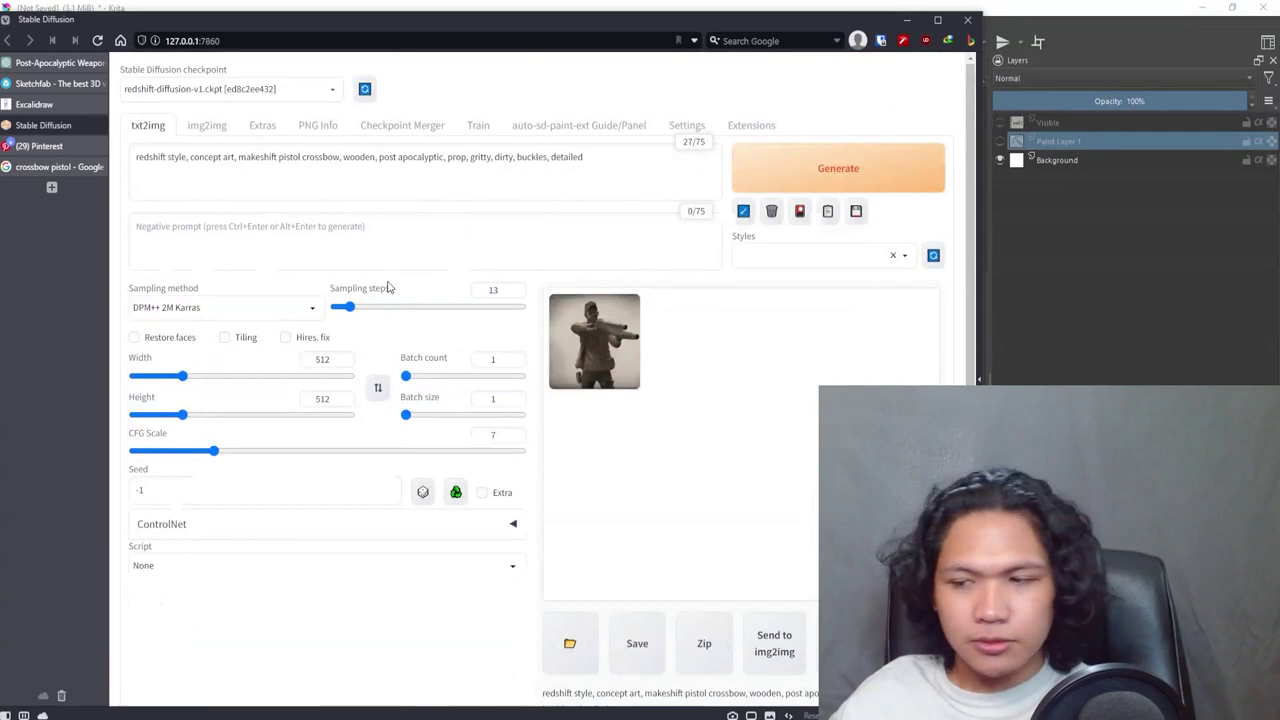
# Enlarge the generated image in the txt2img results to examine it
pyautogui.click(600, 350)
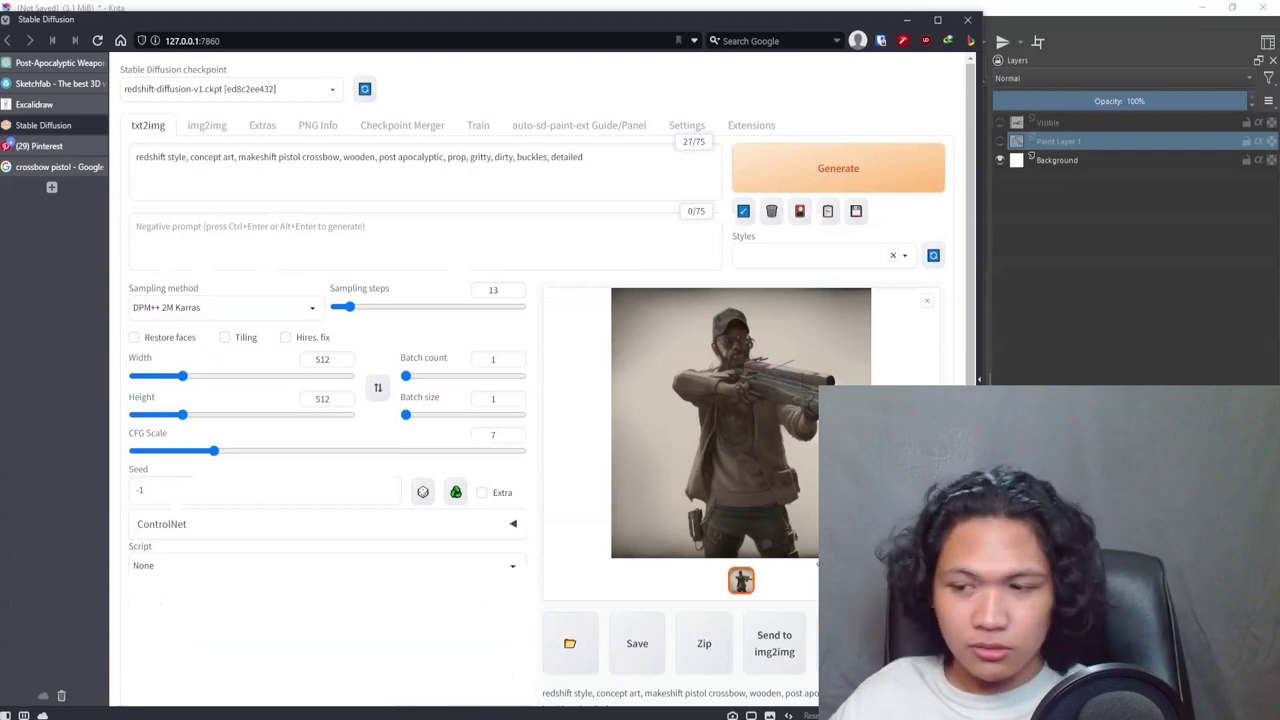
pyautogui.click(590, 486)
pyautogui.click(700, 428)
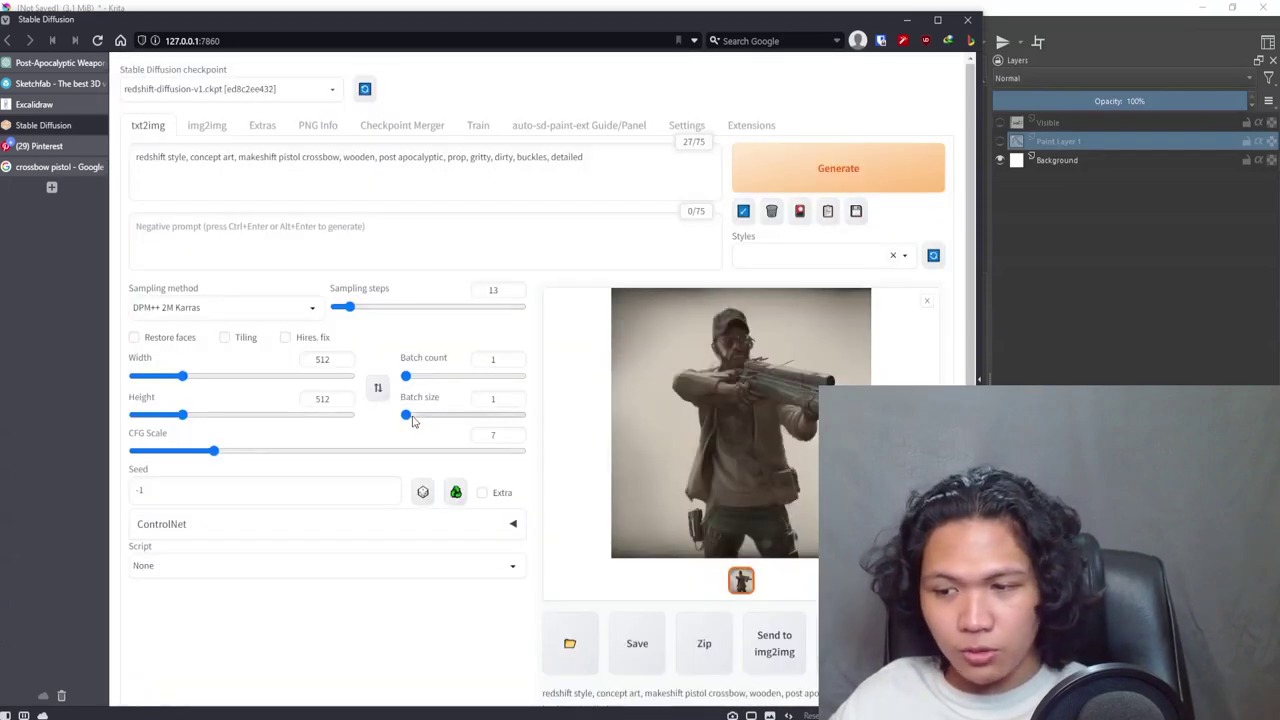
# Generate crossbow images from the text prompt with a batch size of 4 and a CFG scale of 8
pyautogui.moveTo(412, 421); pyautogui.dragTo(456, 418)
pyautogui.click(228, 451)
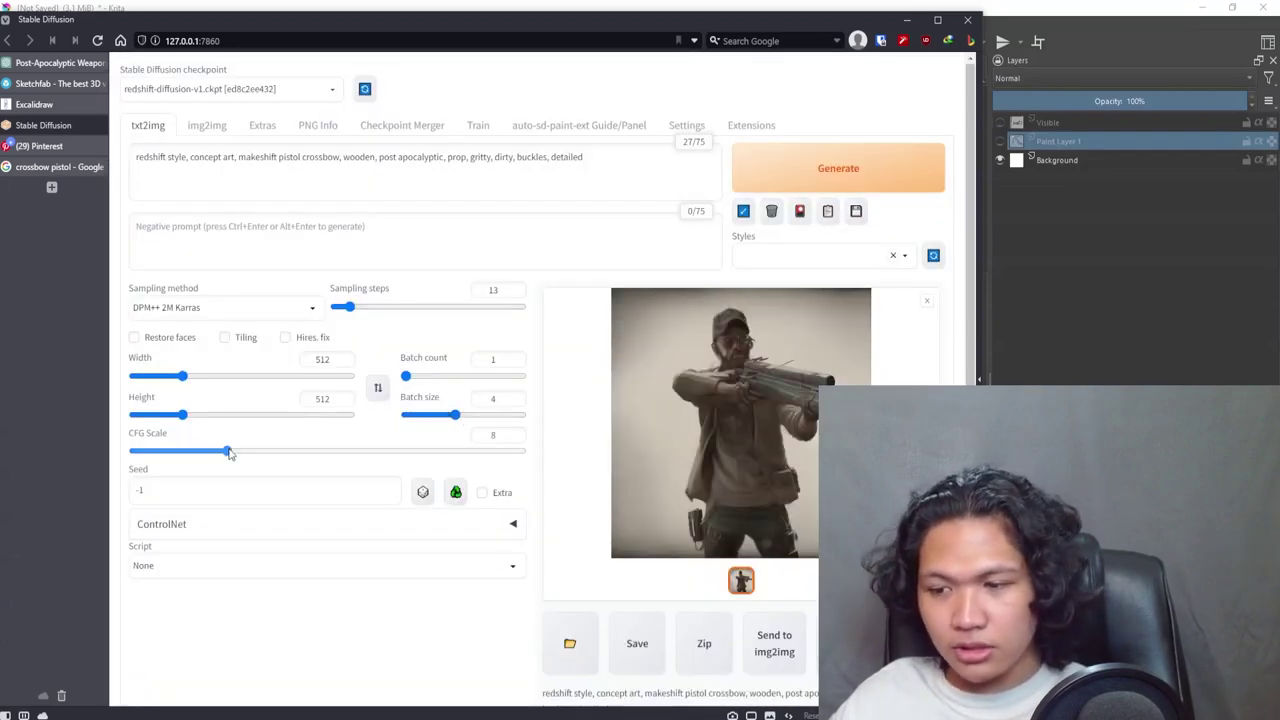
pyautogui.click(862, 170)
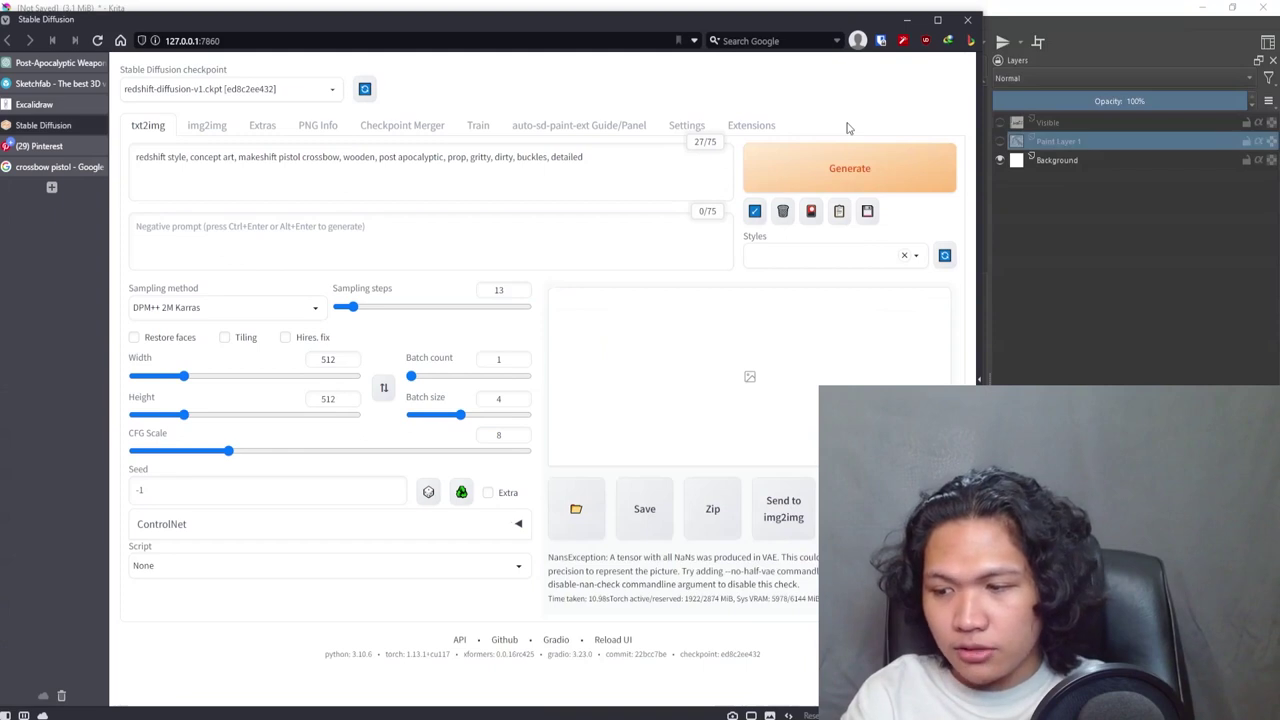
pyautogui.click(851, 175)
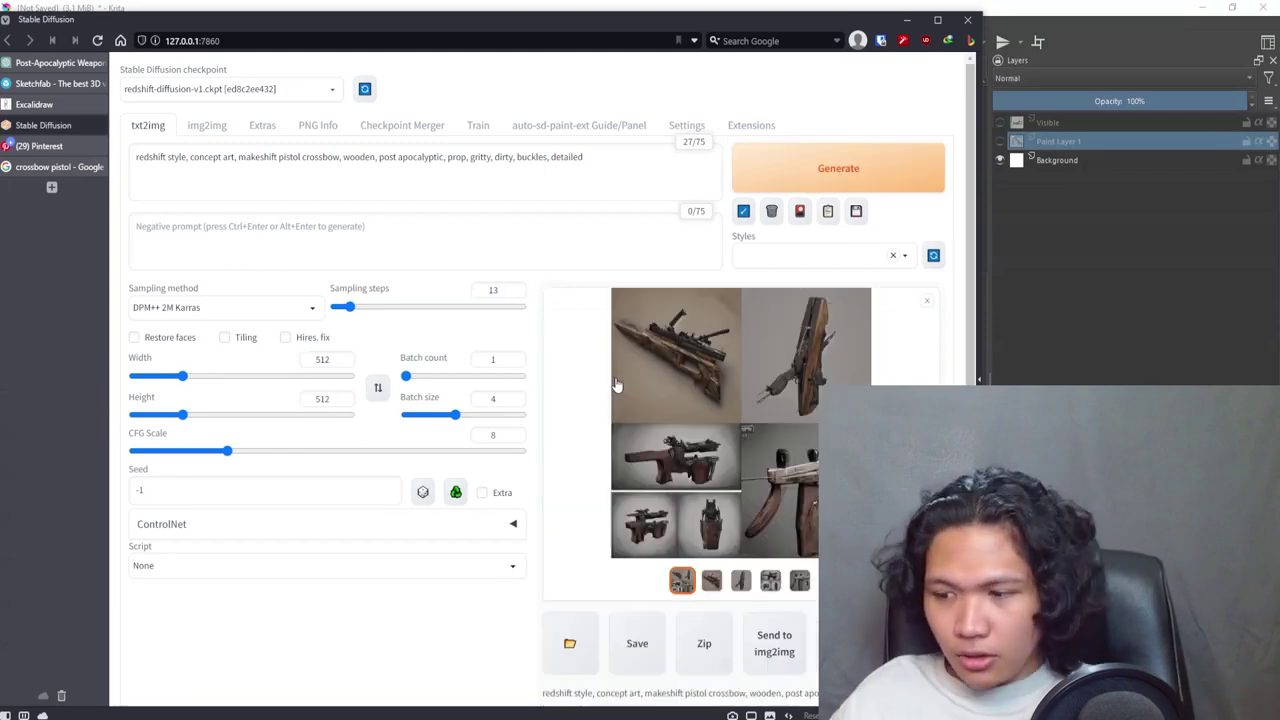
# View the generated batch grid at full size and return to the txt2img page
pyautogui.click(799, 405)
pyautogui.scroll(-1, 799, 404)
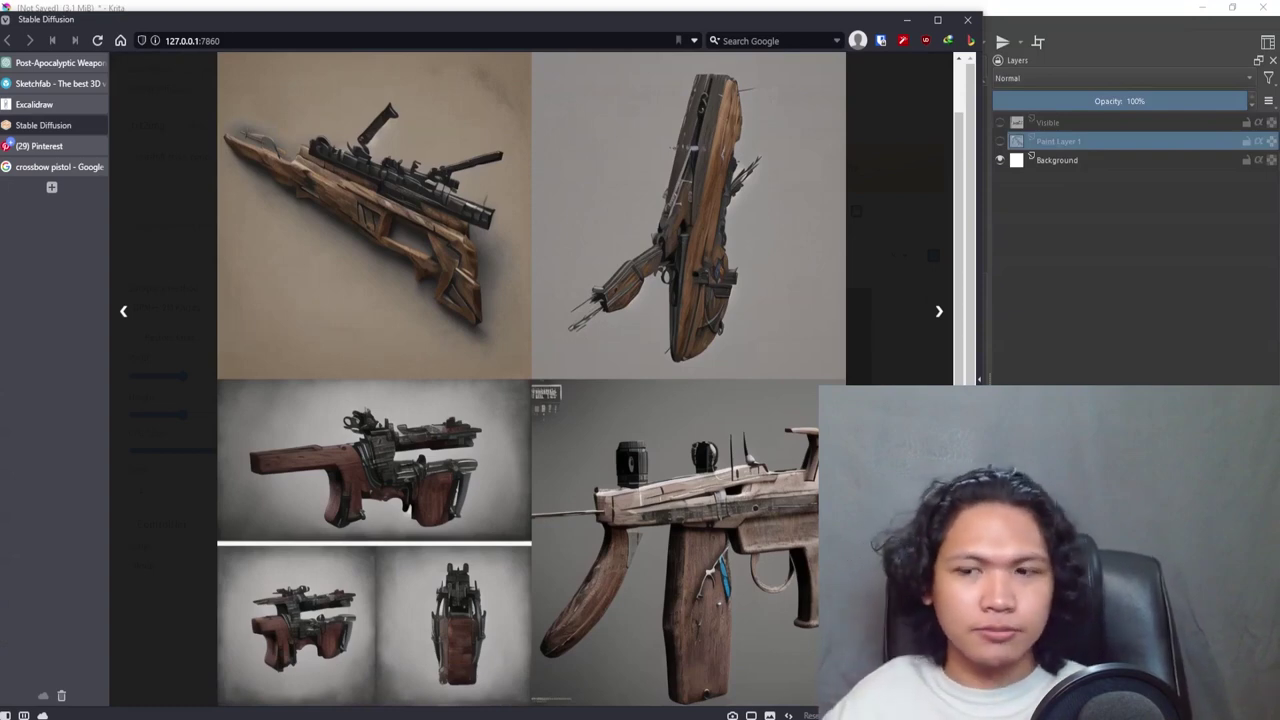
pyautogui.press('Escape')
# Switch to Krita, make the crossbow sketch on Paint Layer 1 visible and create a new layer from visible
pyautogui.click(1110, 303)
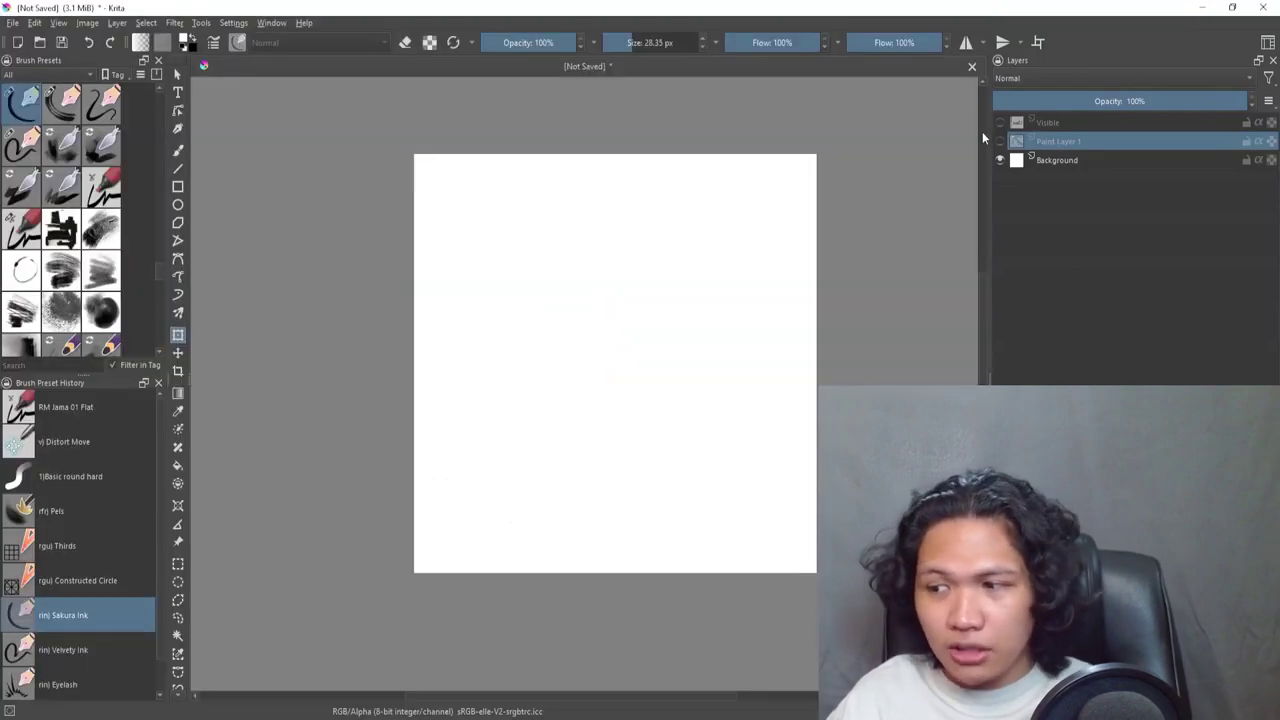
pyautogui.click(999, 141)
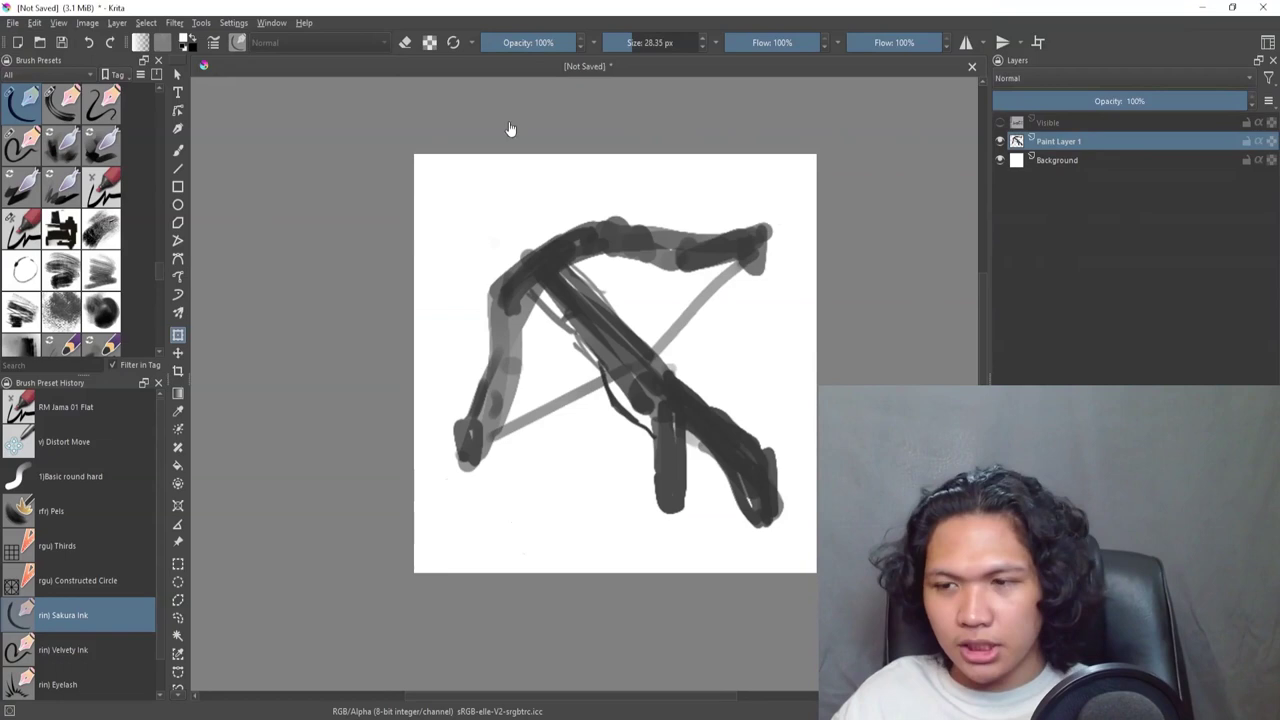
pyautogui.click(114, 24)
pyautogui.moveTo(158, 88)
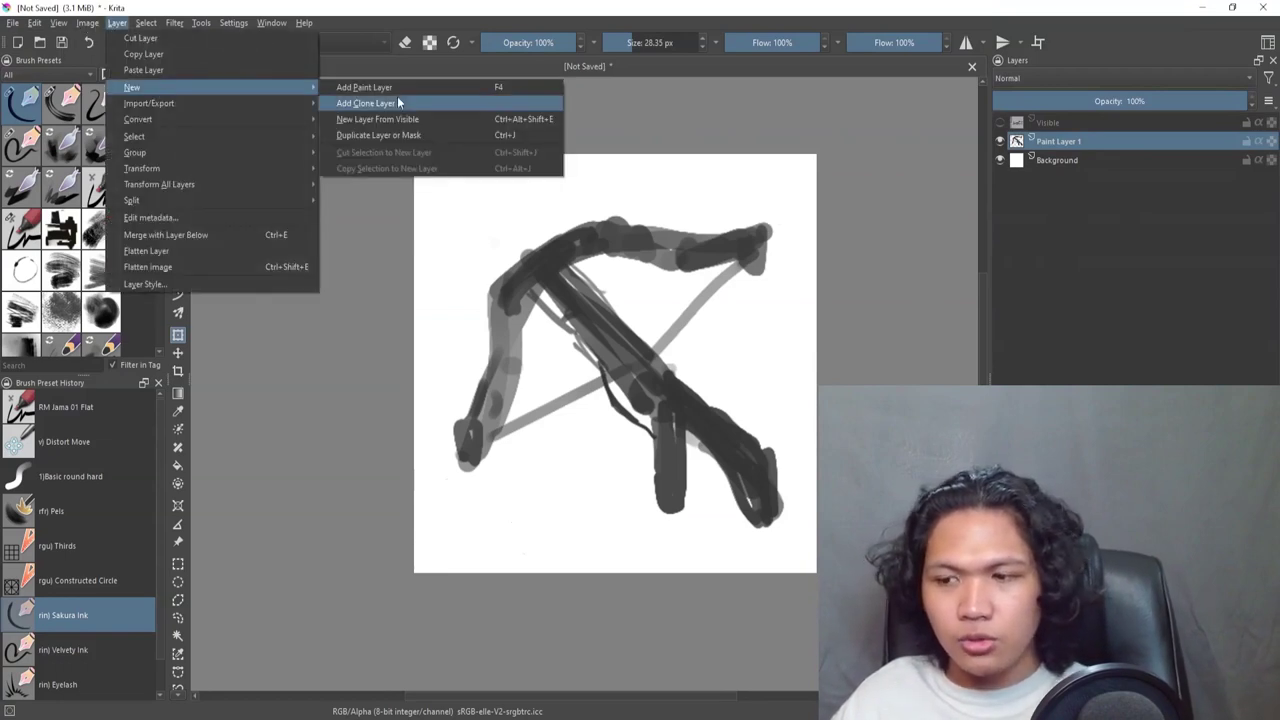
pyautogui.click(402, 124)
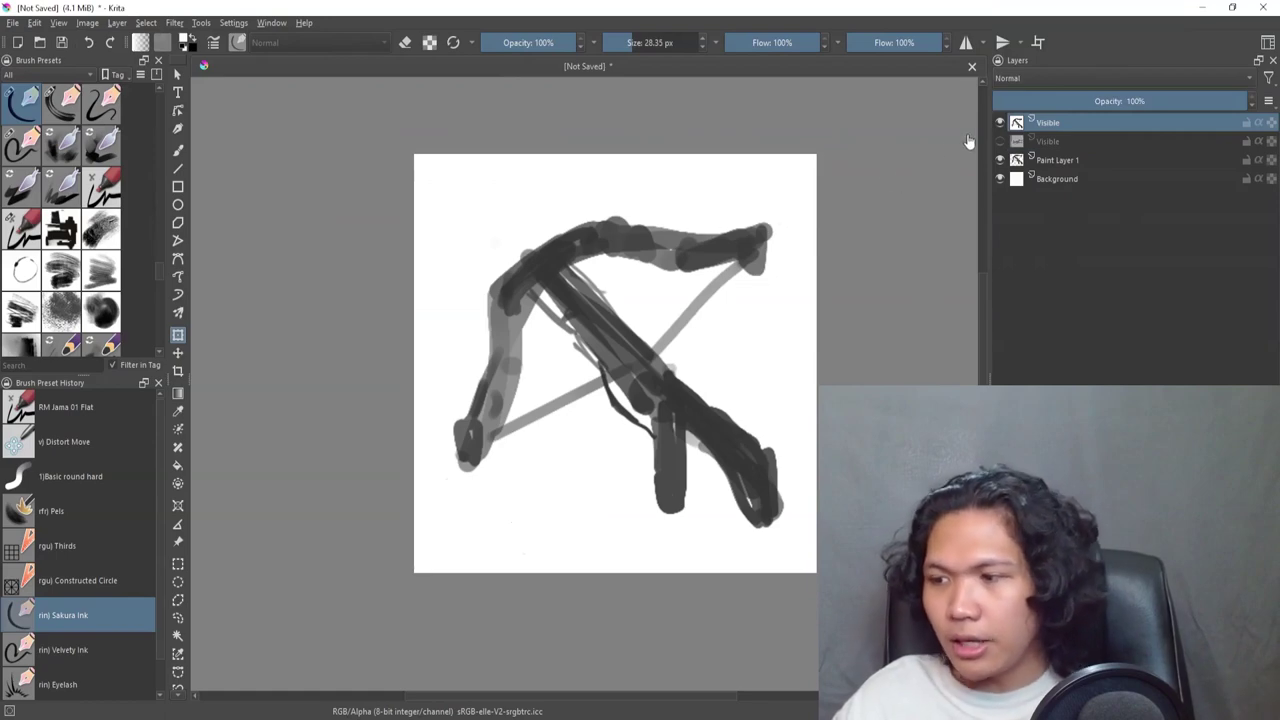
# Copy the entire crossbow sketch canvas and paste it as the img2img source image in Stable Diffusion
pyautogui.hotkey('ctrl', 'a')
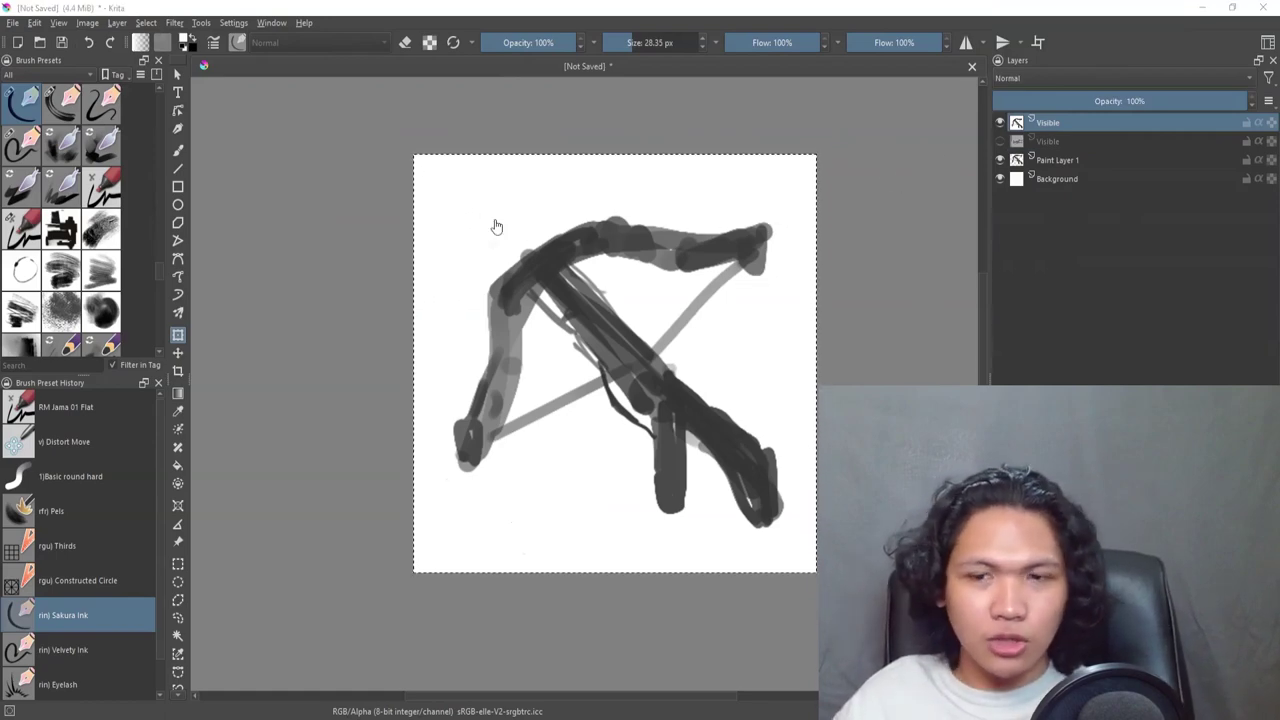
pyautogui.hotkey('alt', 'Tab')
pyautogui.click(196, 133)
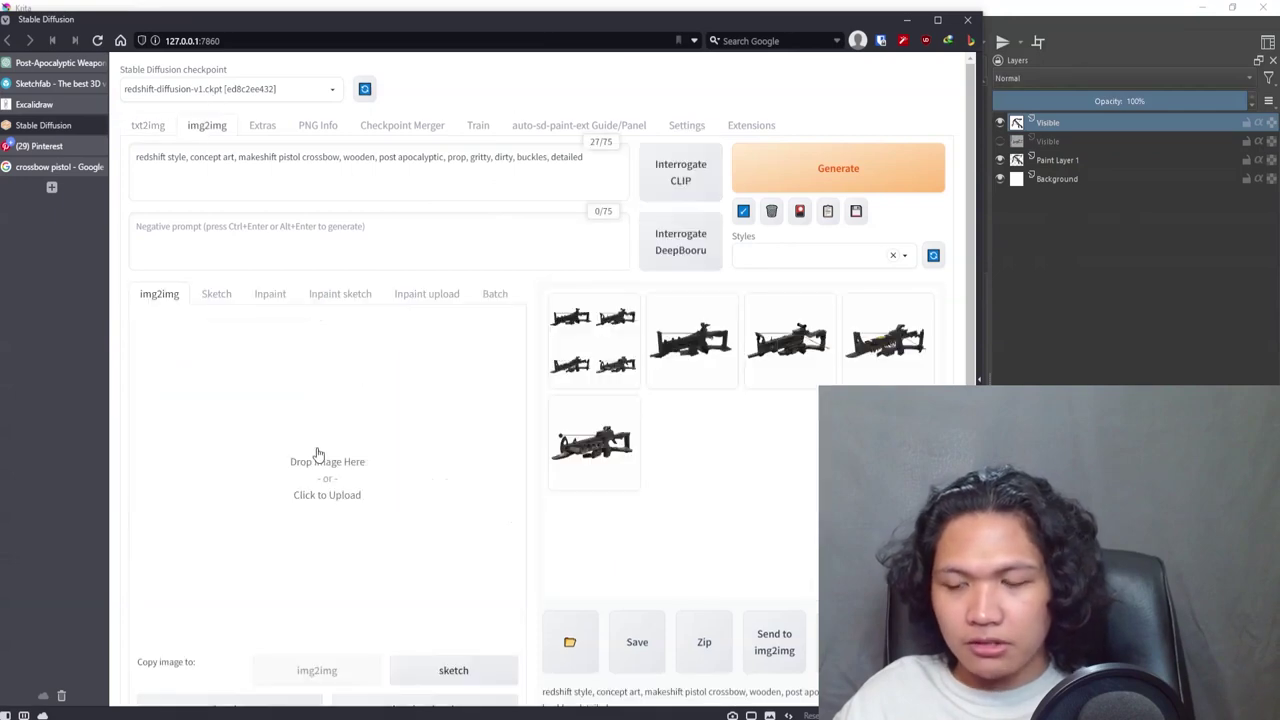
pyautogui.hotkey('ctrl', 'v')
pyautogui.scroll(-3, 474, 320)
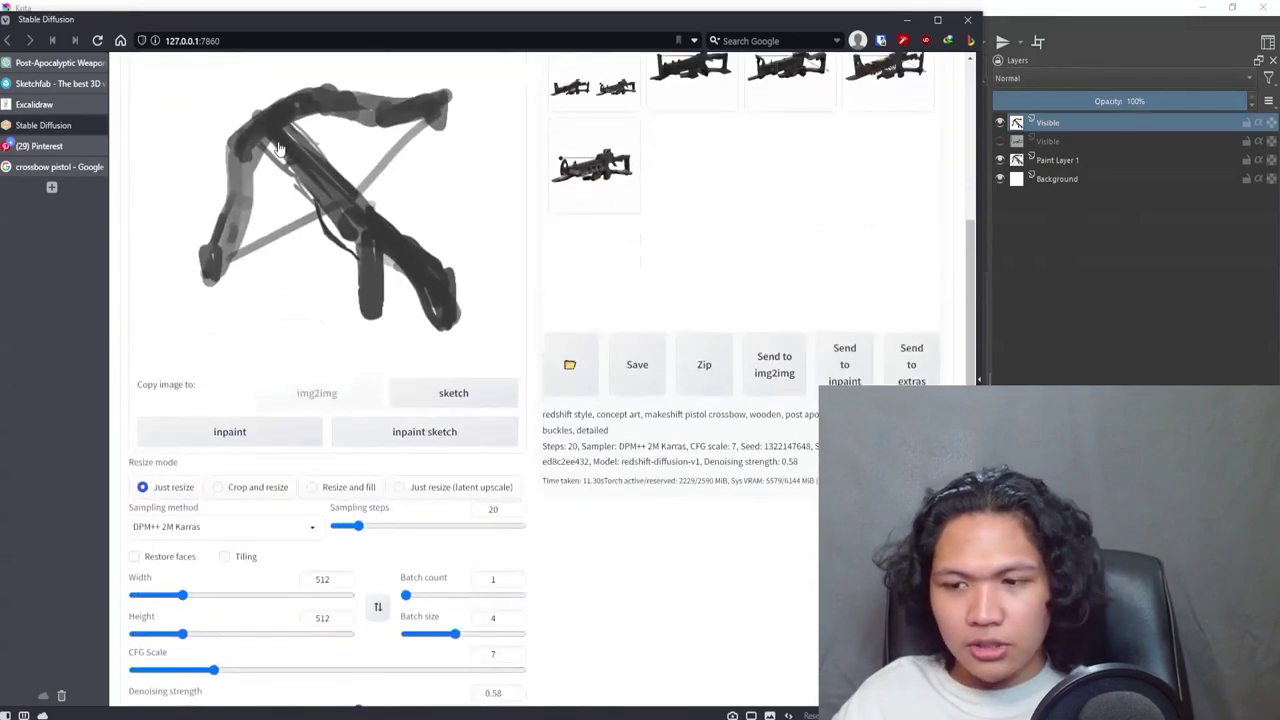
pyautogui.scroll(2, 200, 177)
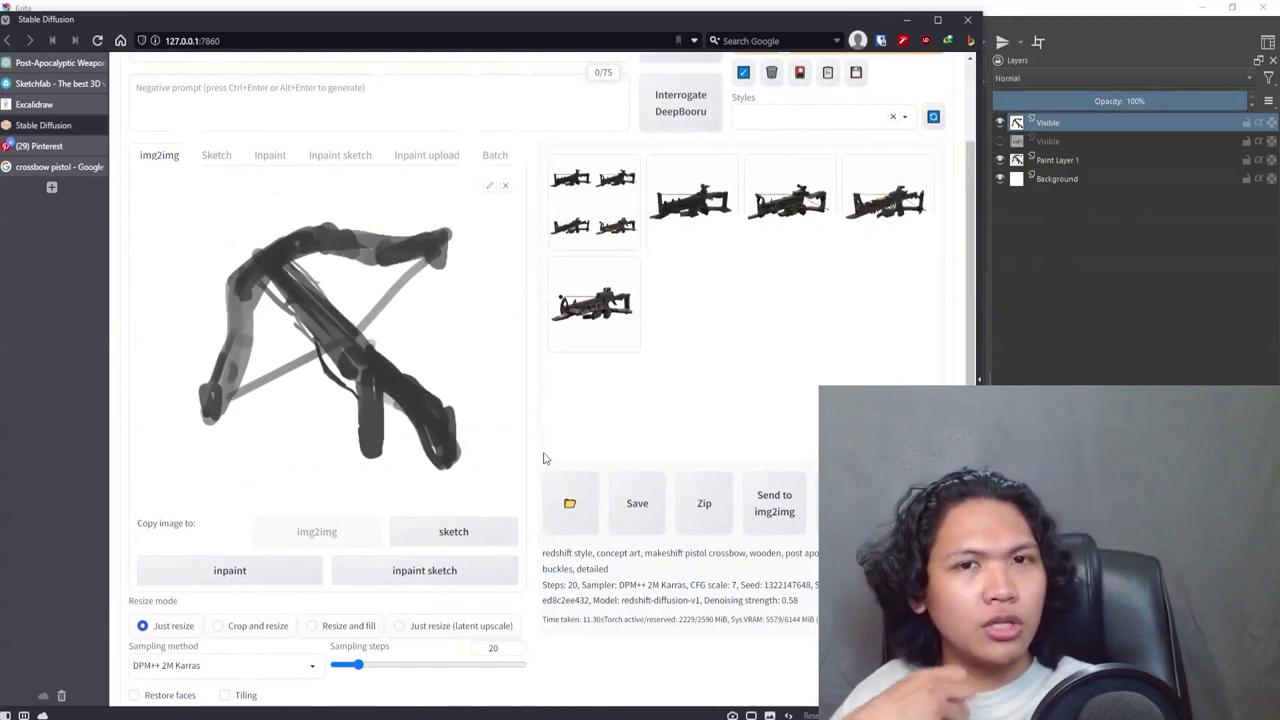
# Raise the img2img denoising strength to 0.7 and on to the maximum of 1
pyautogui.scroll(-3, 543, 458)
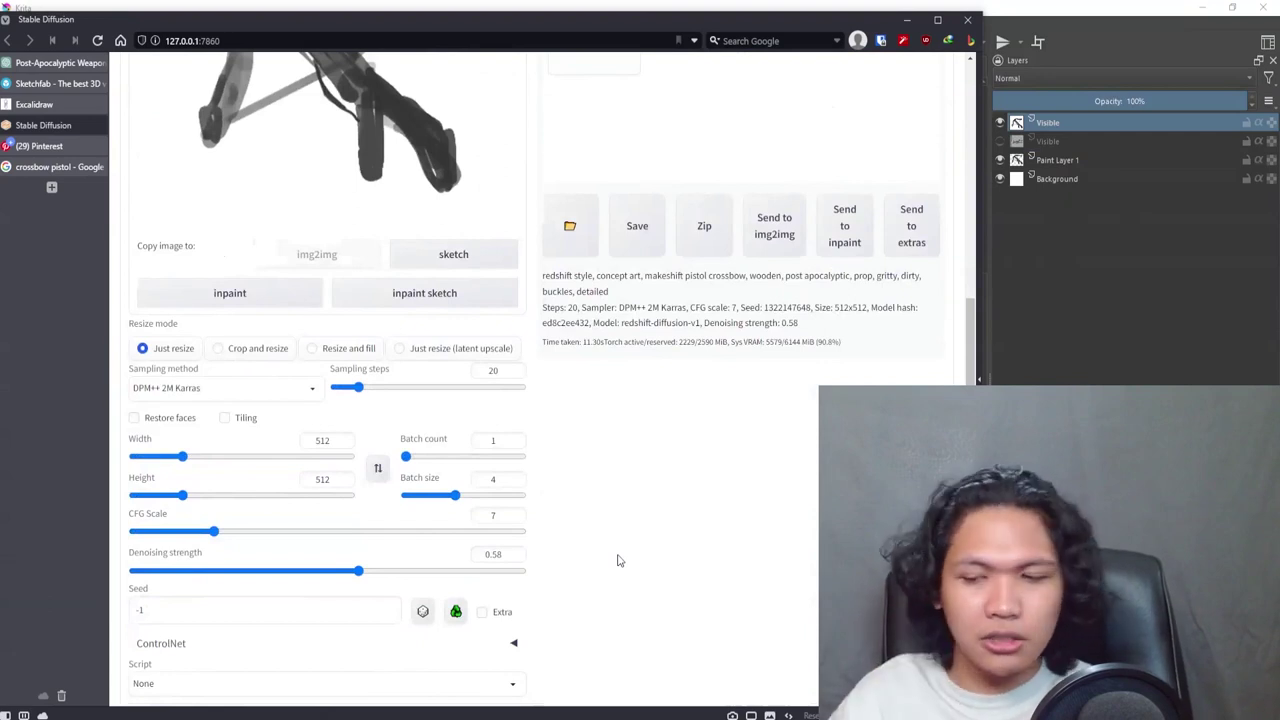
pyautogui.moveTo(359, 570); pyautogui.dragTo(404, 569)
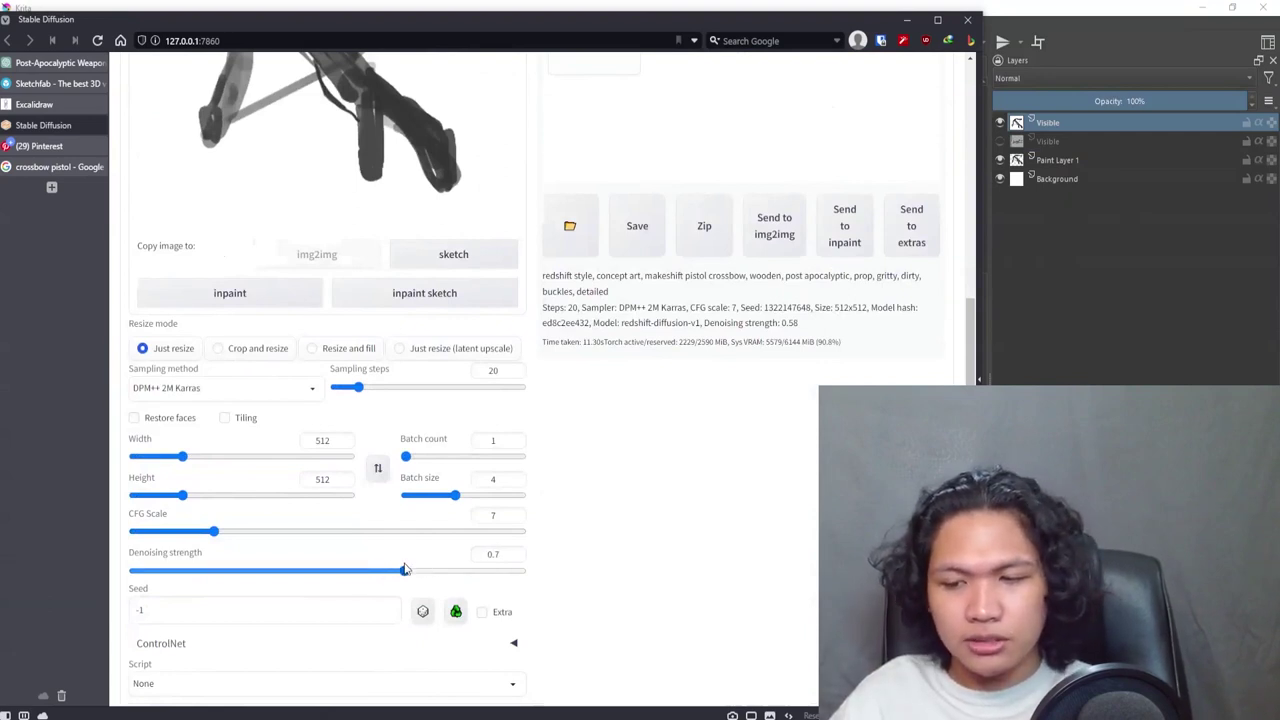
pyautogui.scroll(1, 637, 580)
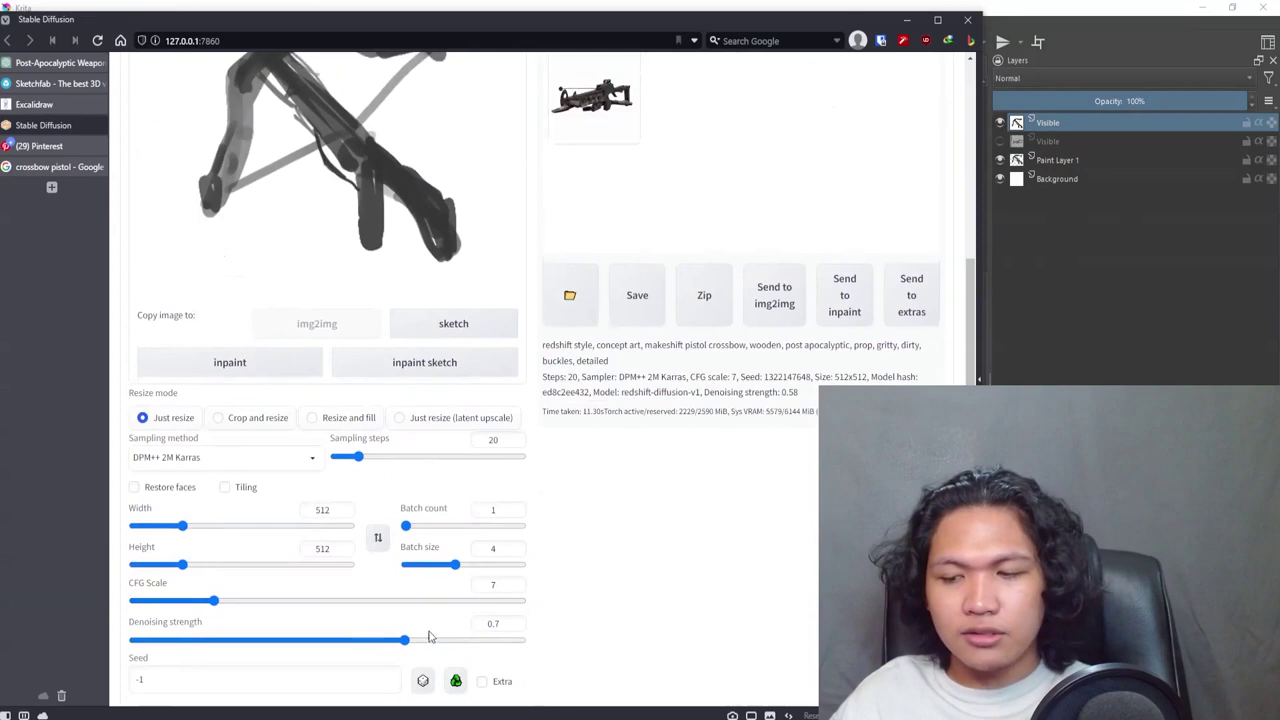
pyautogui.moveTo(404, 639); pyautogui.dragTo(566, 648)
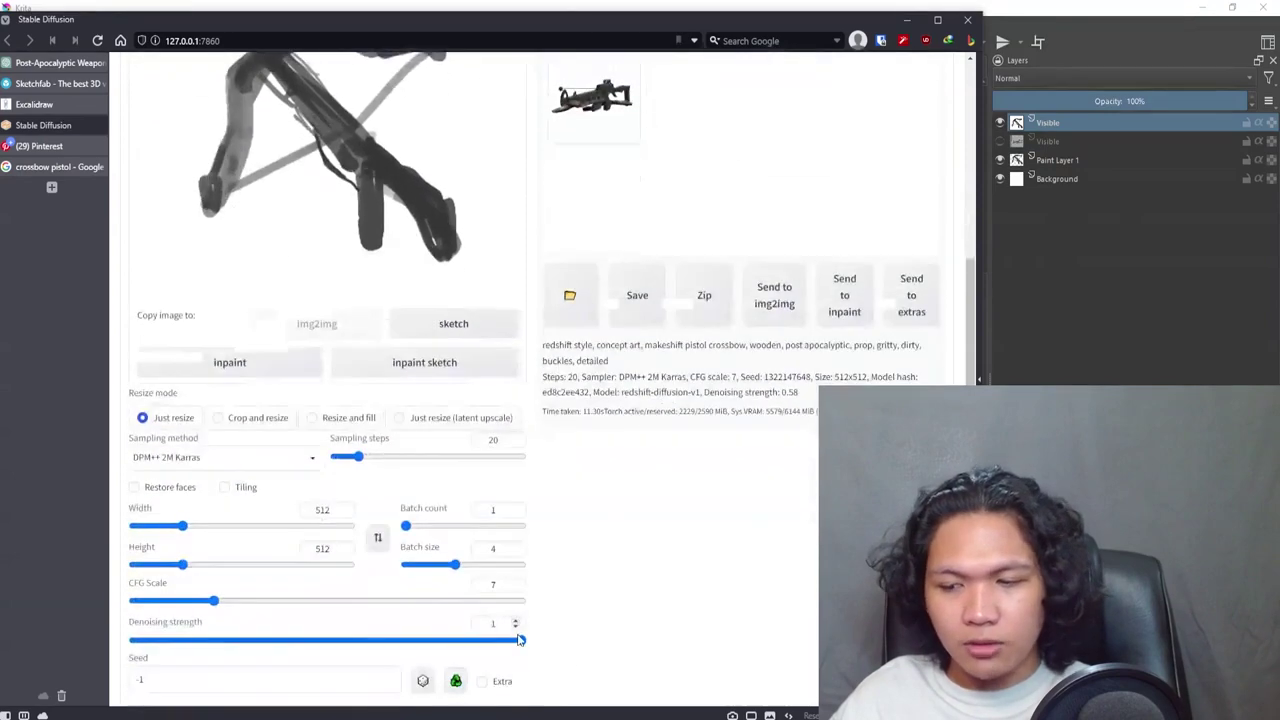
# Lower the img2img denoising strength to 0.3
pyautogui.scroll(1, 600, 620)
pyautogui.scroll(1, 621, 611)
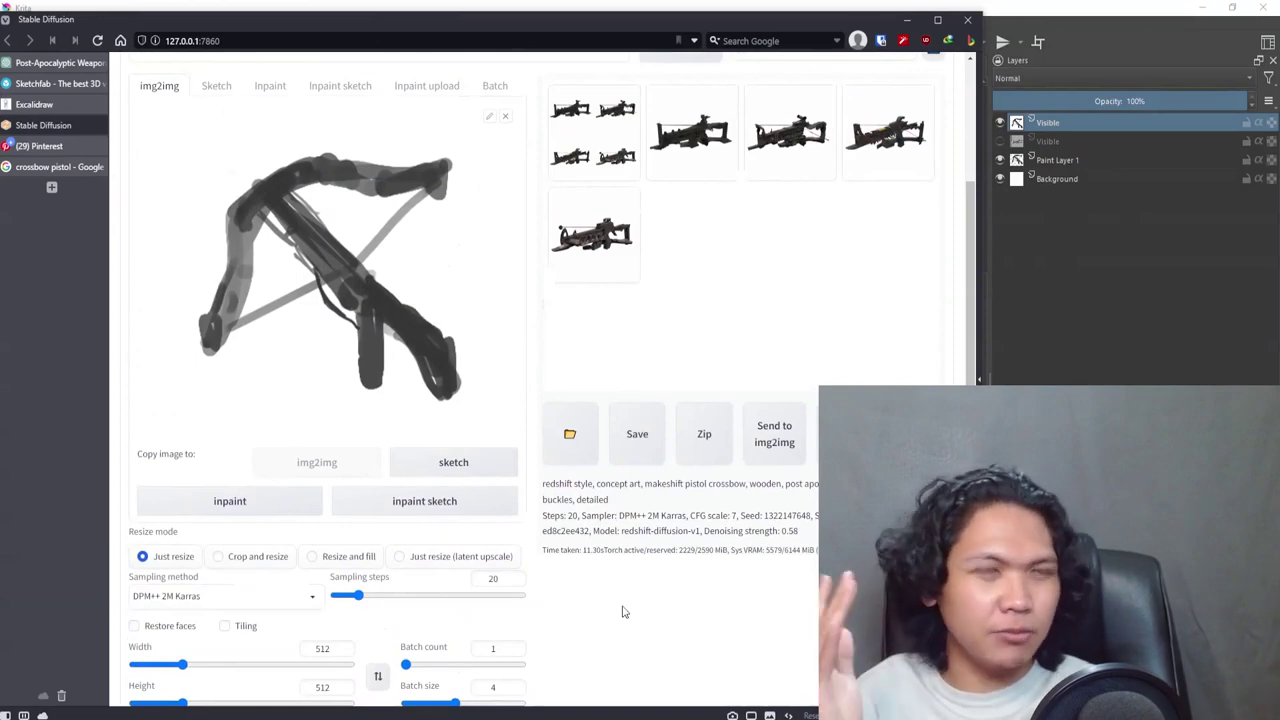
pyautogui.scroll(-3, 622, 611)
pyautogui.moveTo(359, 523); pyautogui.dragTo(250, 537)
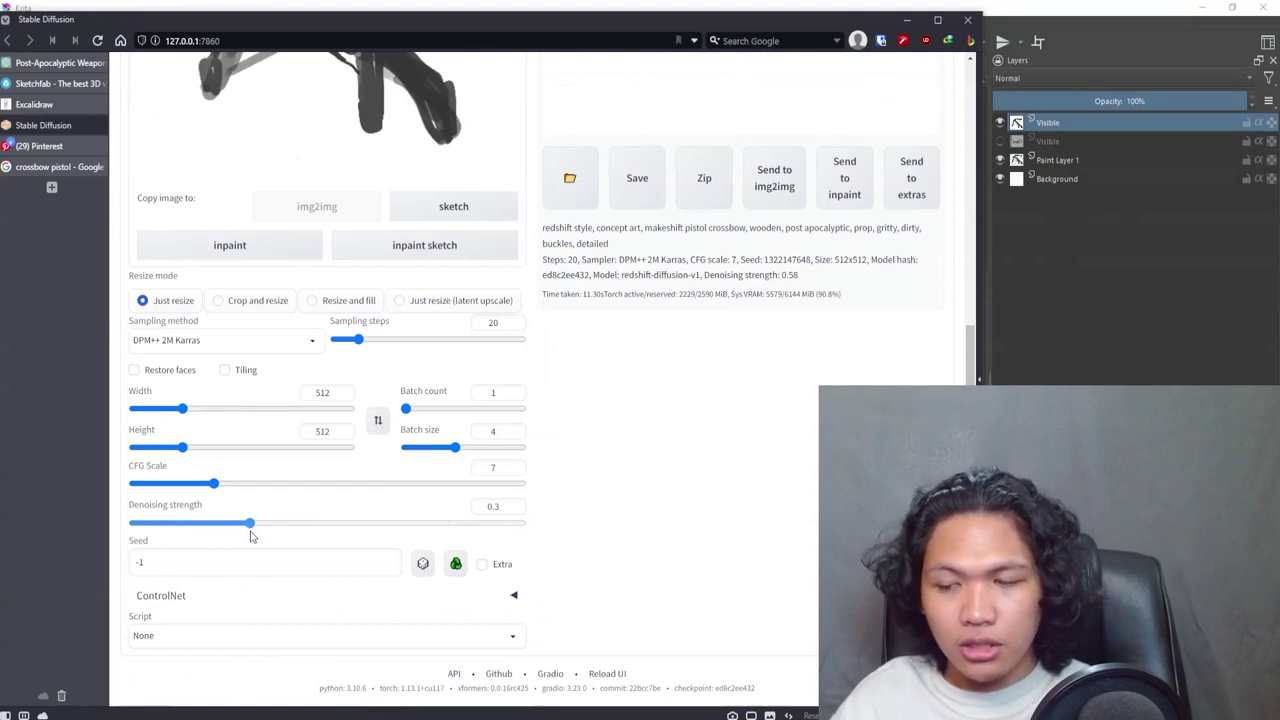
pyautogui.scroll(4, 771, 571)
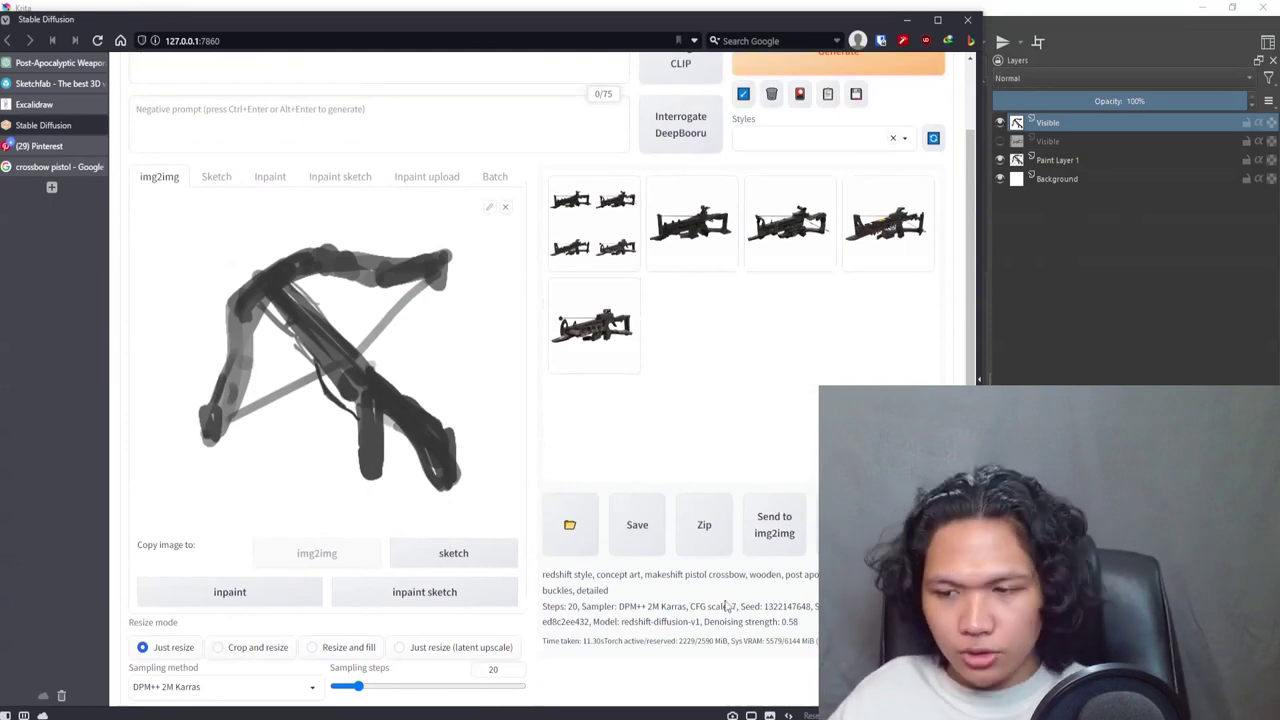
# Set the img2img denoising strength to 0.7 and generate a batch from the crossbow sketch
pyautogui.scroll(-4, 728, 449)
pyautogui.moveTo(286, 524); pyautogui.dragTo(411, 527)
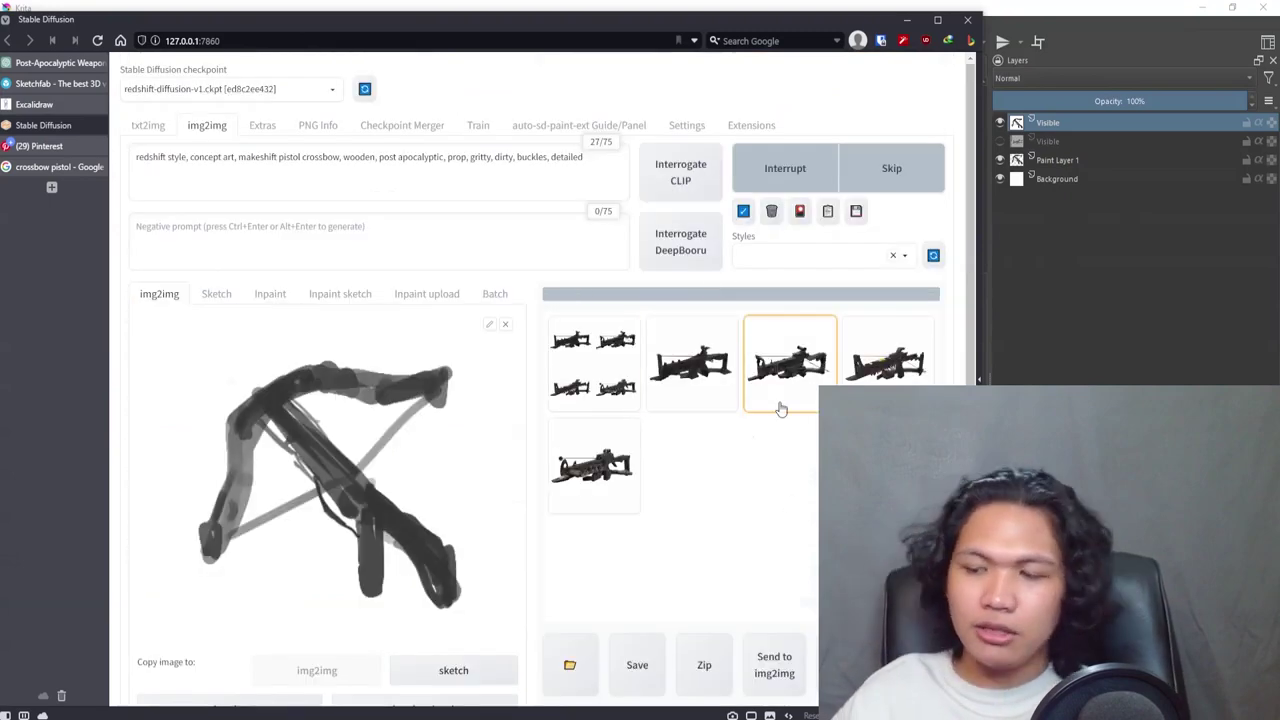
# View the generated grid at full size, go through individual crossbow images and close the viewer
pyautogui.click(777, 409)
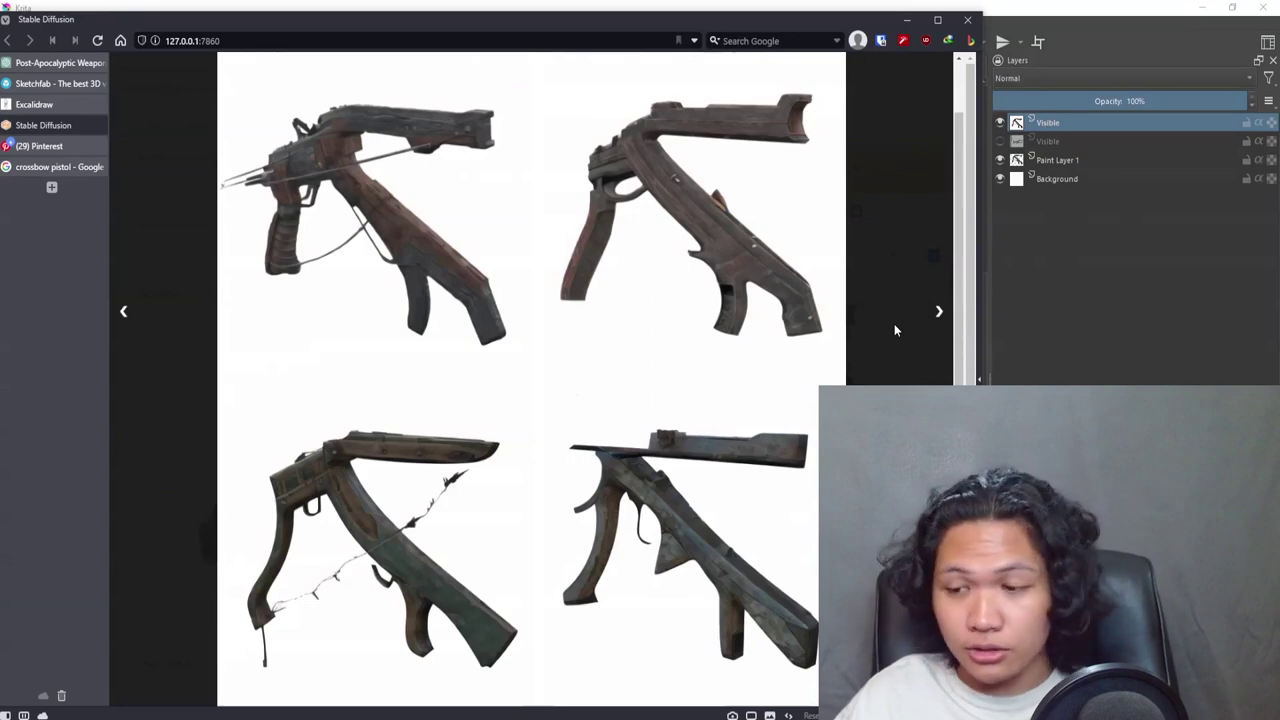
pyautogui.press('Right')
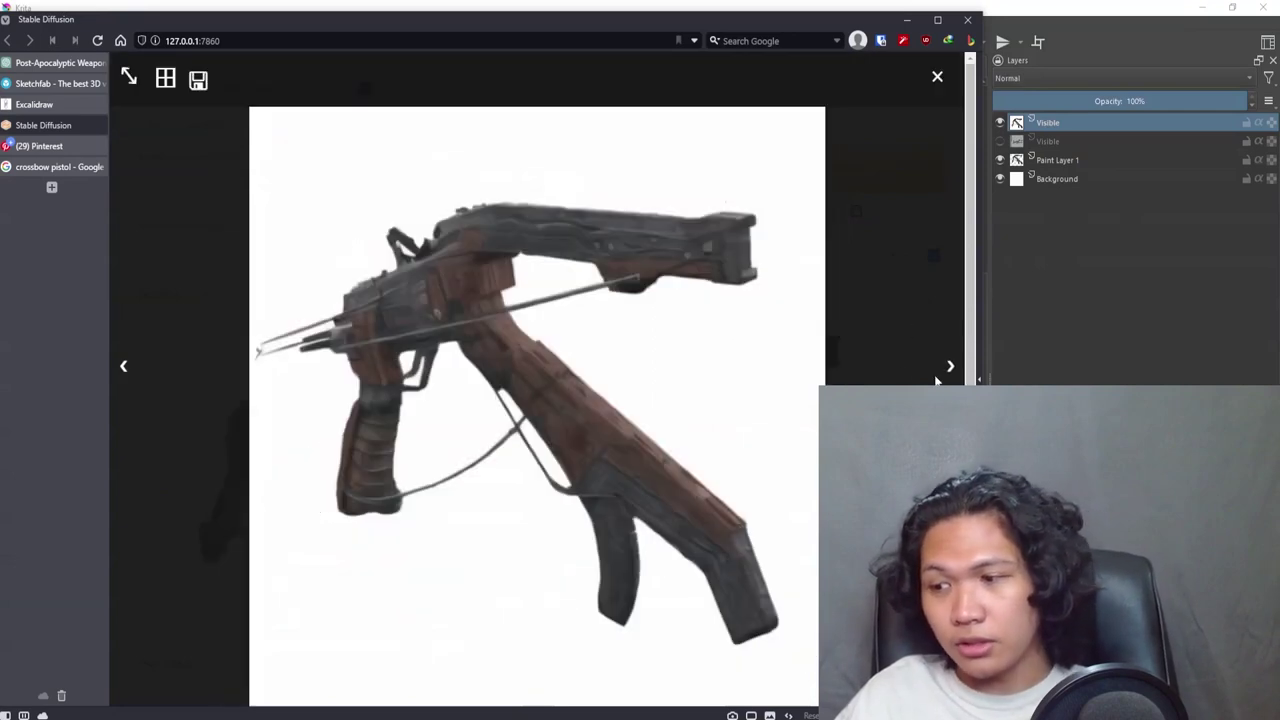
pyautogui.click(946, 367)
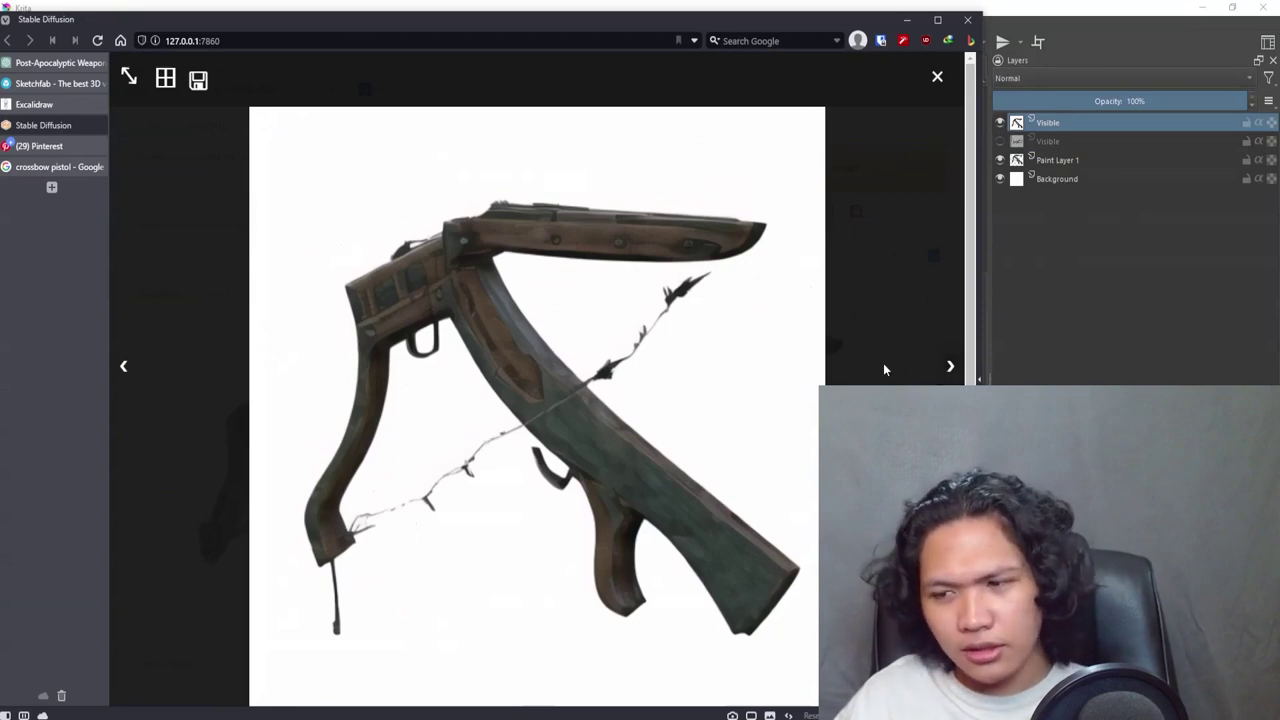
pyautogui.click(883, 369)
# Remove the word "pistol" from the img2img prompt and generate a new batch
pyautogui.click(302, 158)
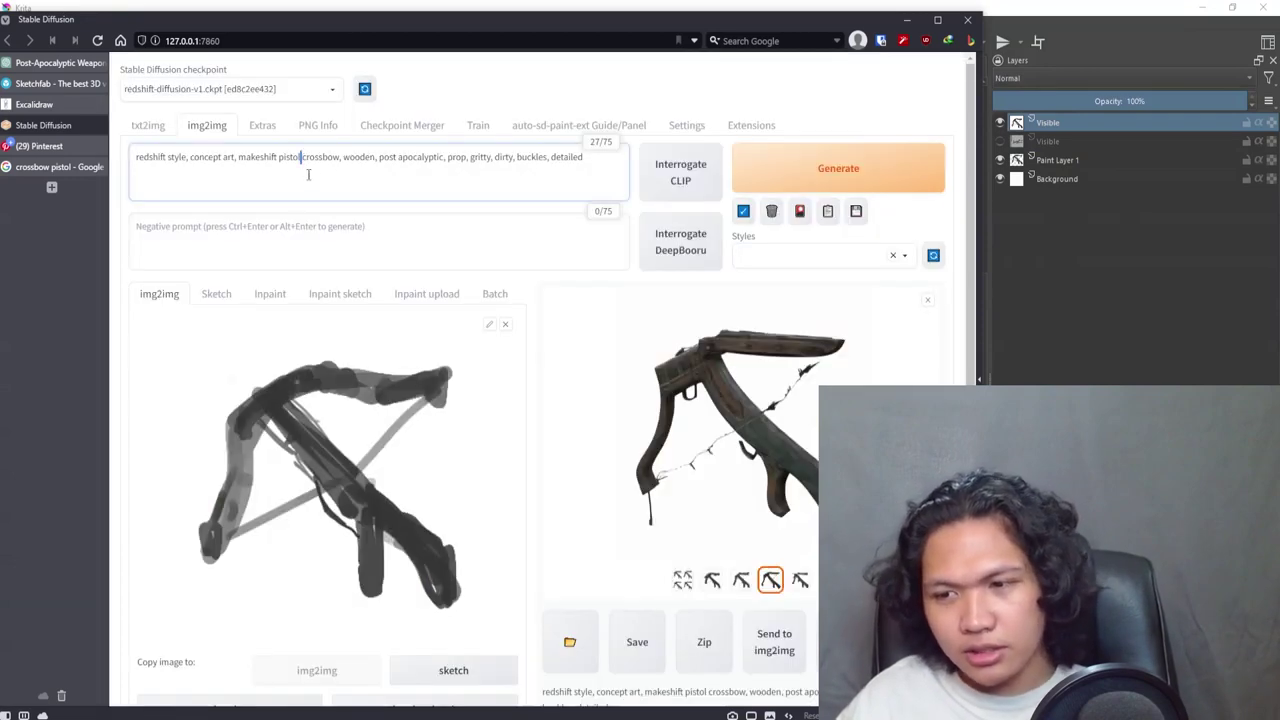
pyautogui.hotkey('ctrl', 'BackSpace')
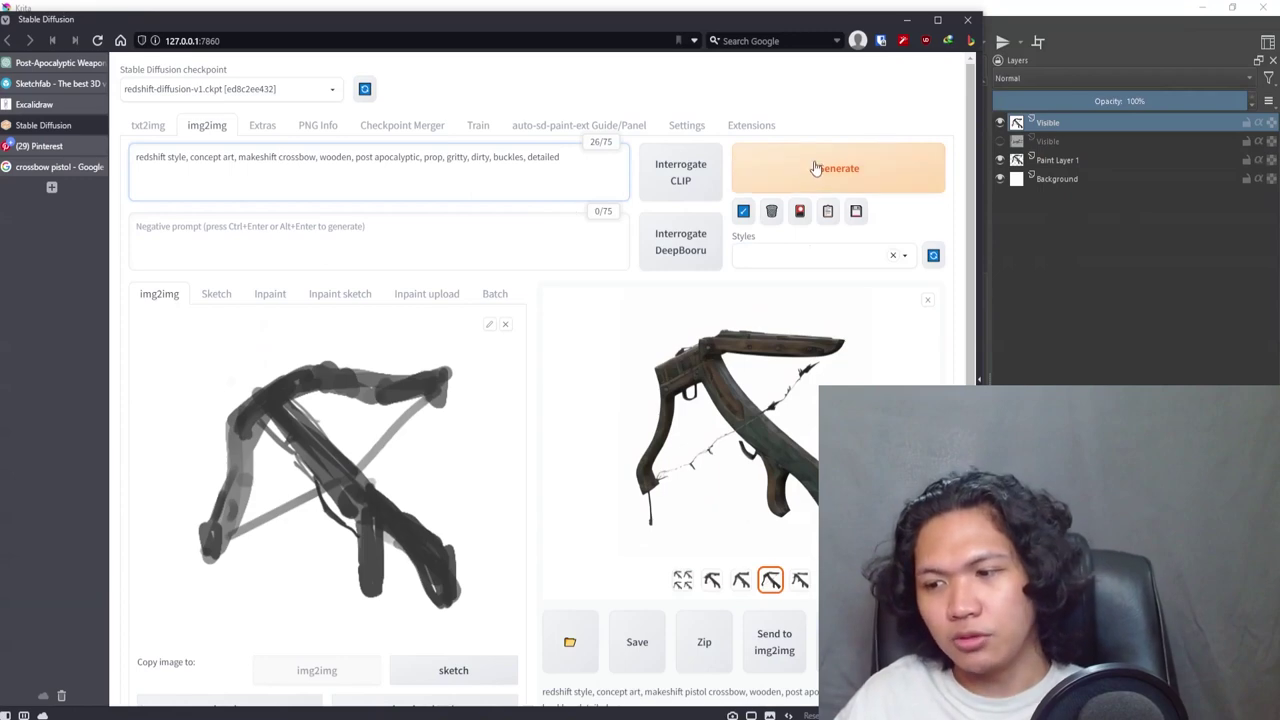
pyautogui.click(814, 169)
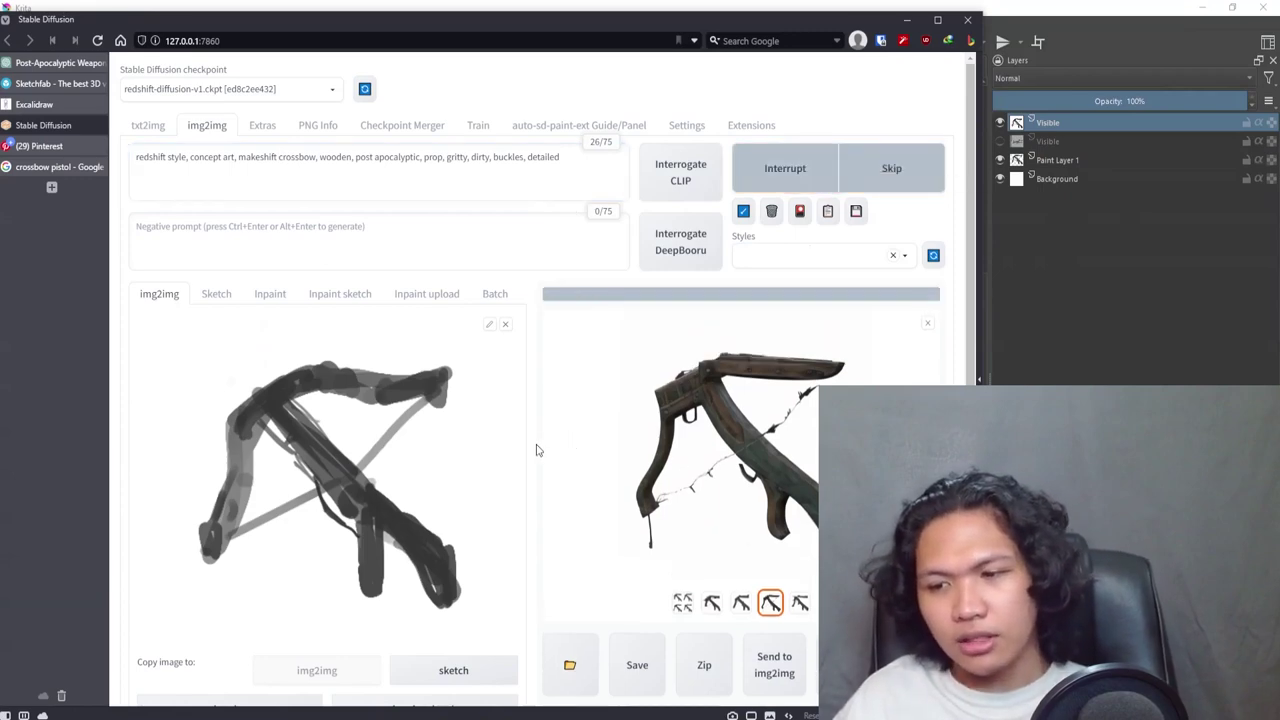
# Inspect the new makeshift crossbow grid at full size and close the viewer
pyautogui.scroll(-2, 536, 450)
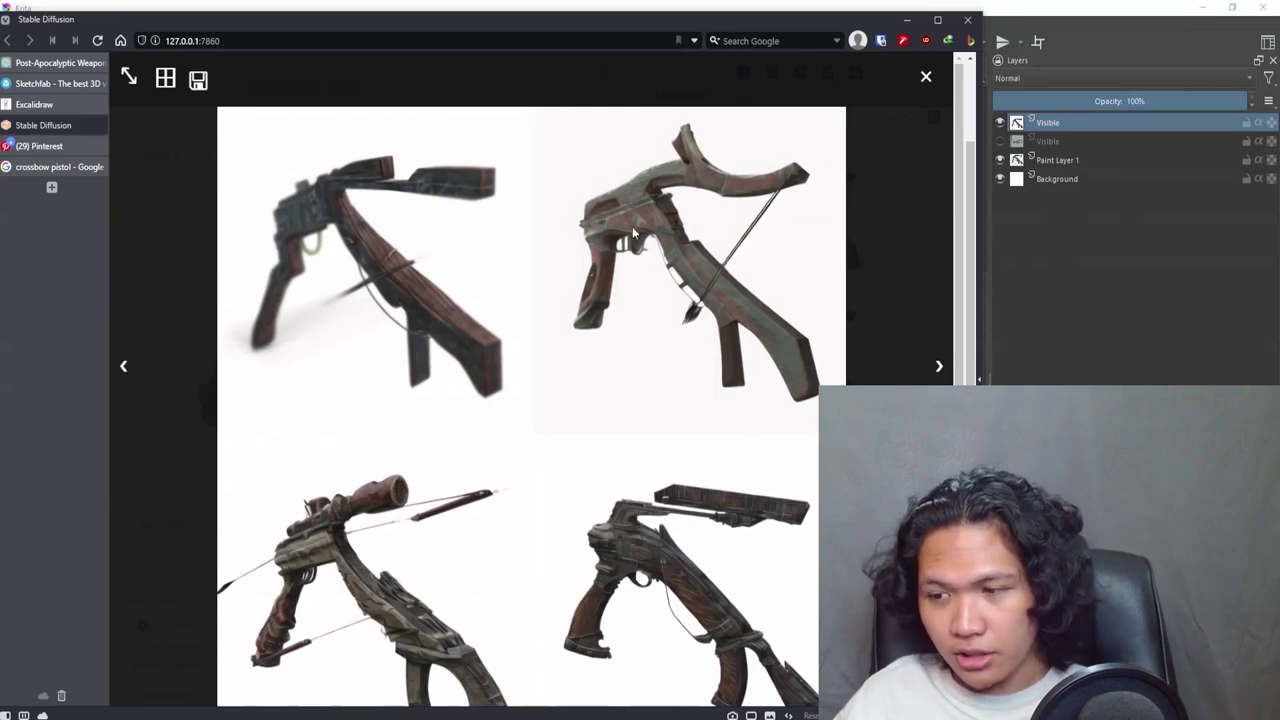
pyautogui.scroll(-1, 615, 598)
pyautogui.click(730, 585)
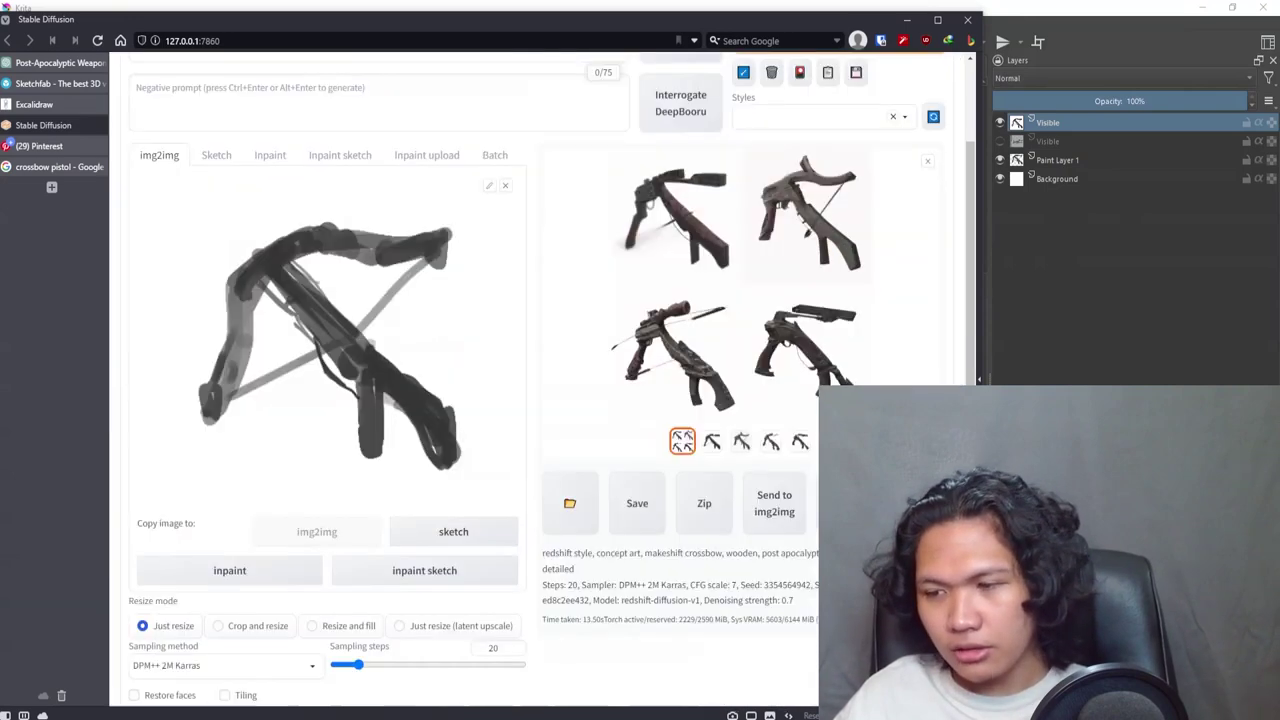
# Lower the denoising strength to 0.5 and generate another batch from the sketch
pyautogui.scroll(-5, 681, 440)
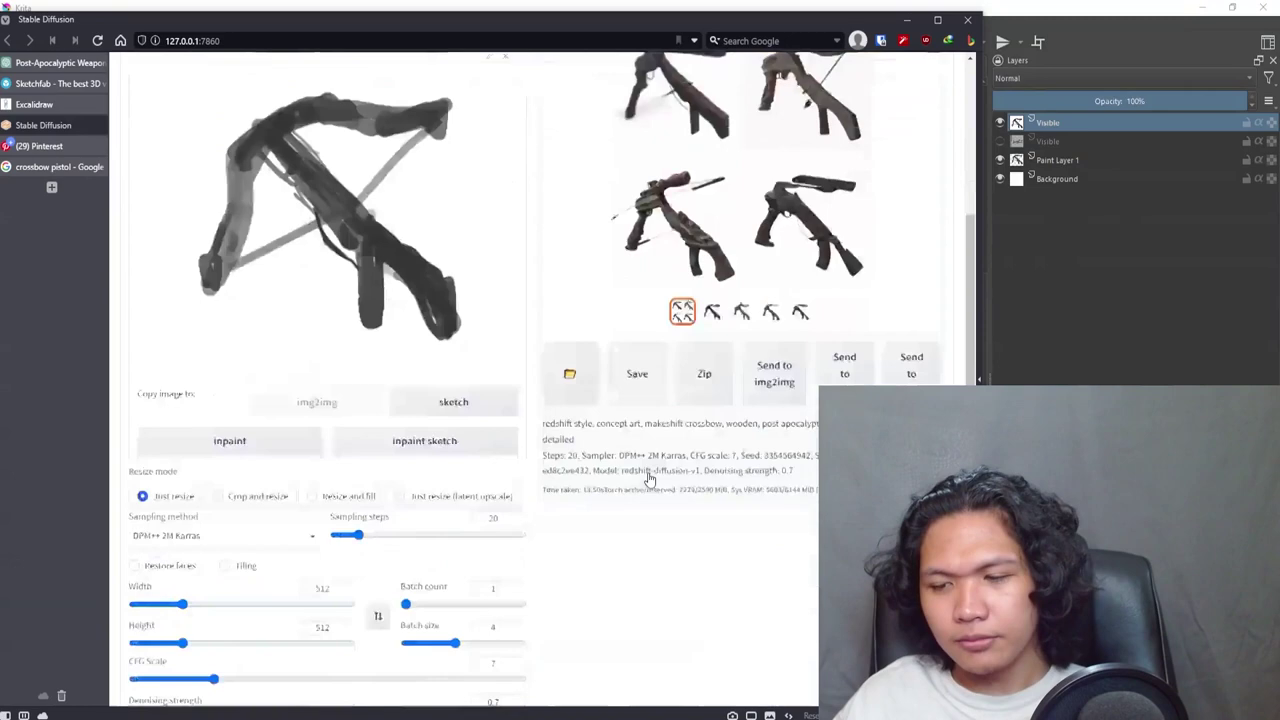
pyautogui.moveTo(358, 524); pyautogui.dragTo(329, 528)
pyautogui.scroll(5, 329, 528)
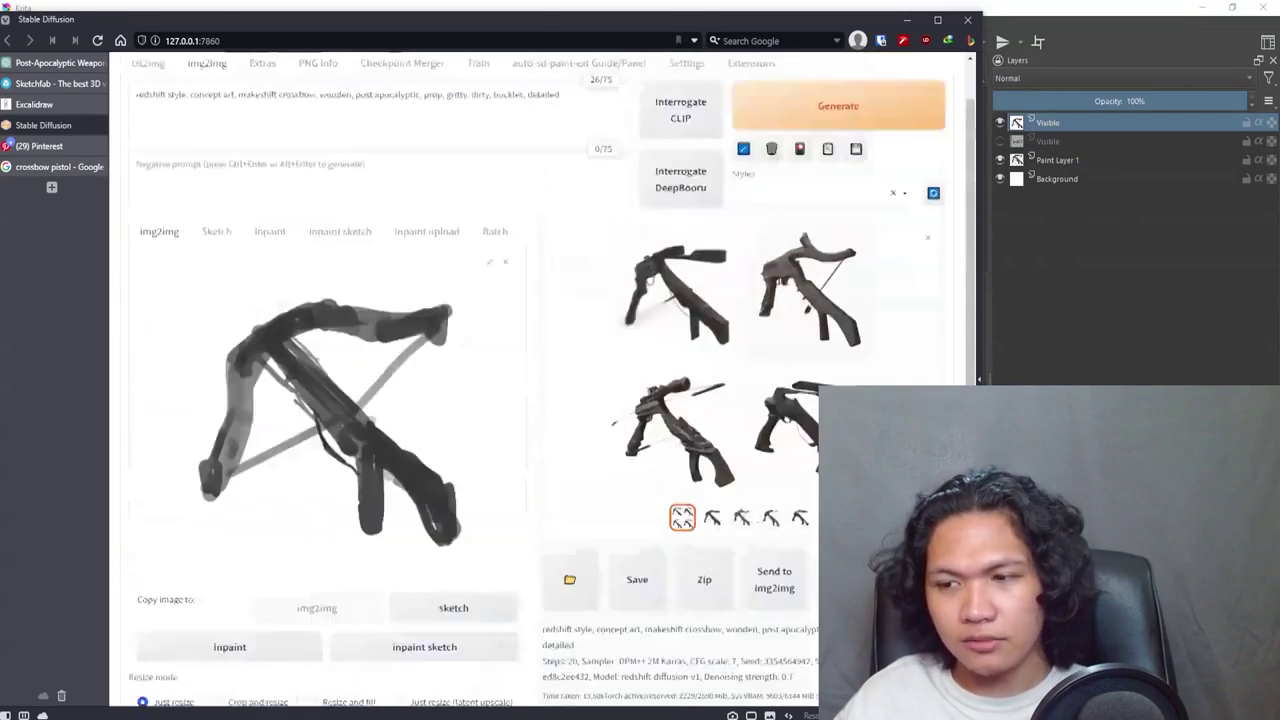
pyautogui.click(880, 153)
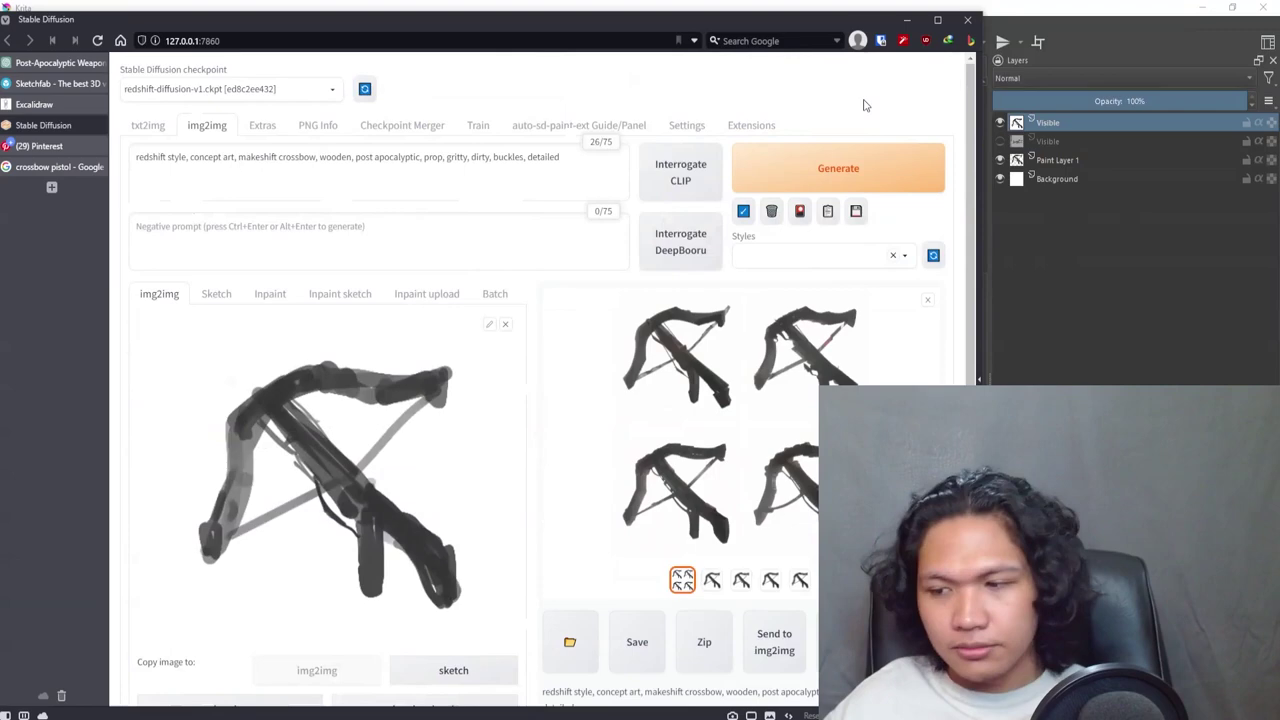
# Examine the latest grid and its first crossbow image at full size to compare them with the sketch
pyautogui.click(740, 400)
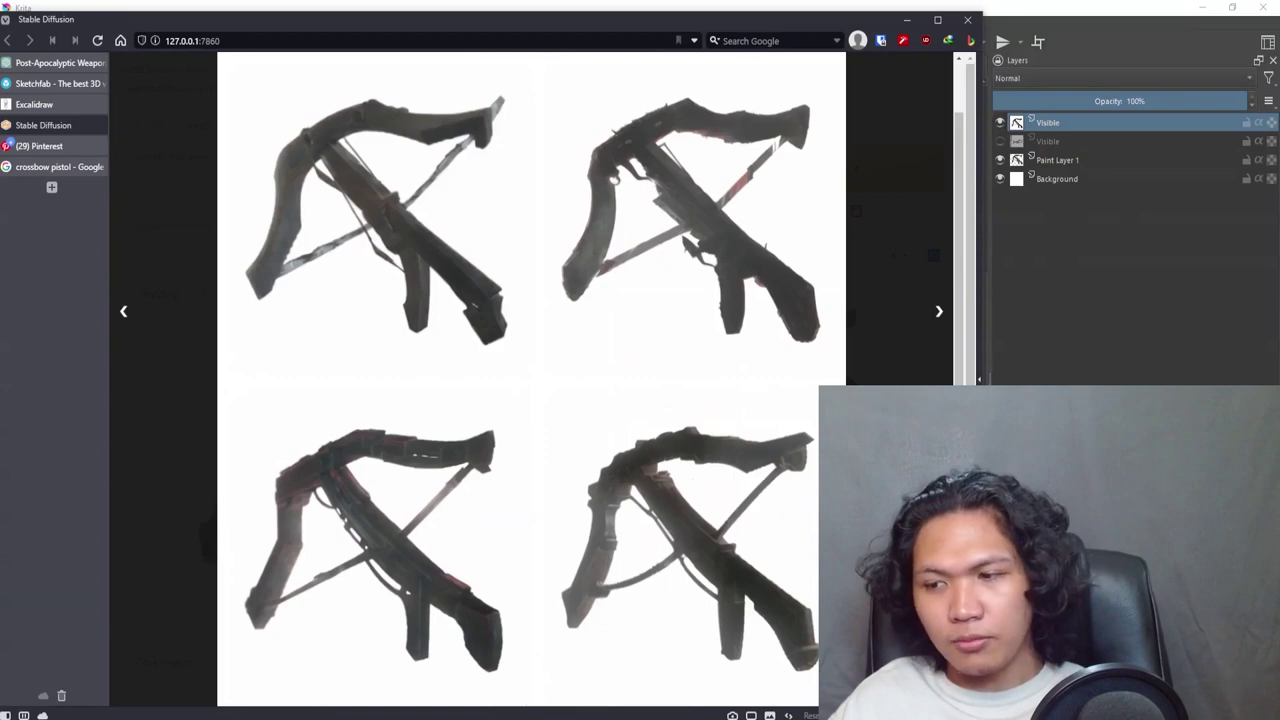
pyautogui.press('Escape')
pyautogui.click(740, 400)
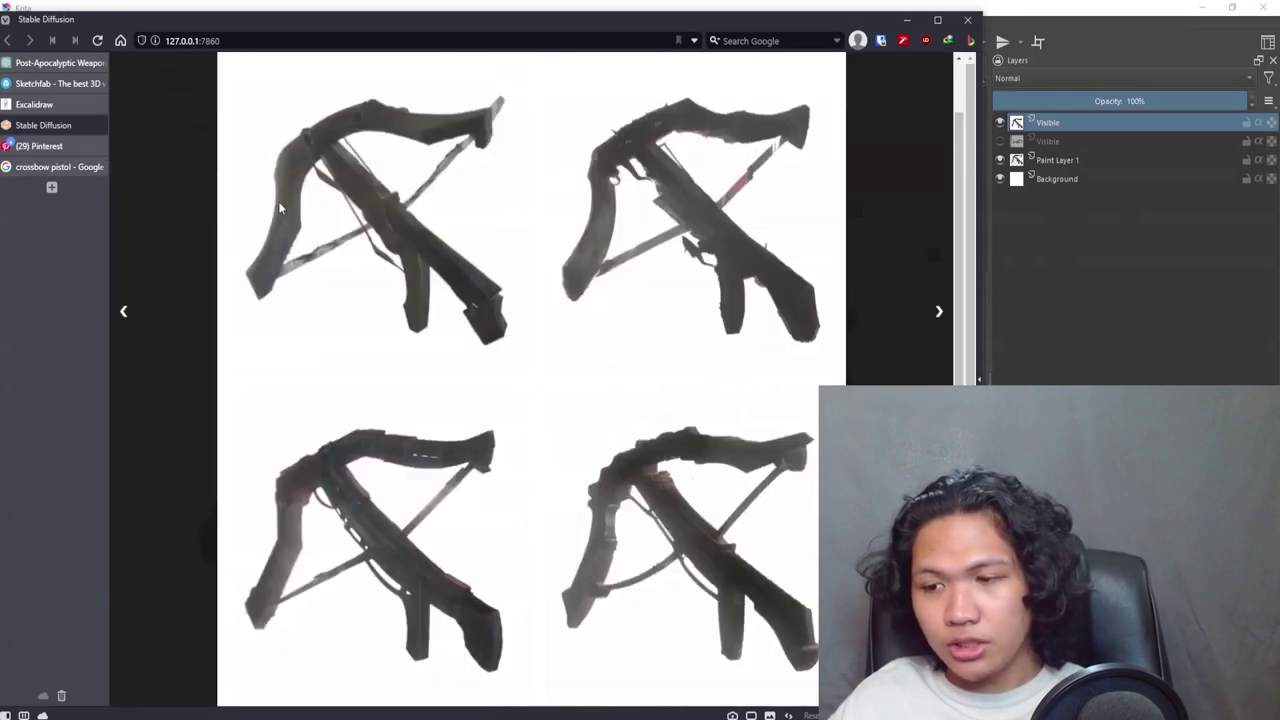
pyautogui.click(655, 259)
pyautogui.click(714, 580)
pyautogui.click(712, 327)
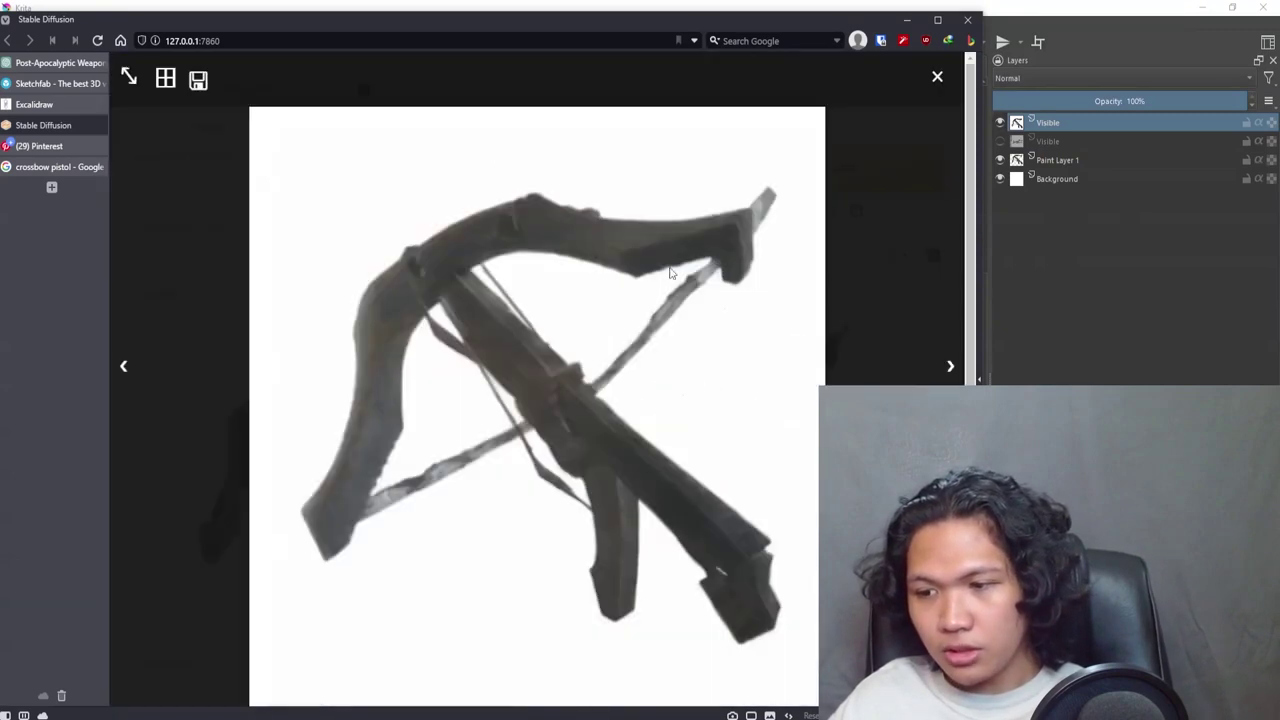
pyautogui.scroll(-2, 762, 372)
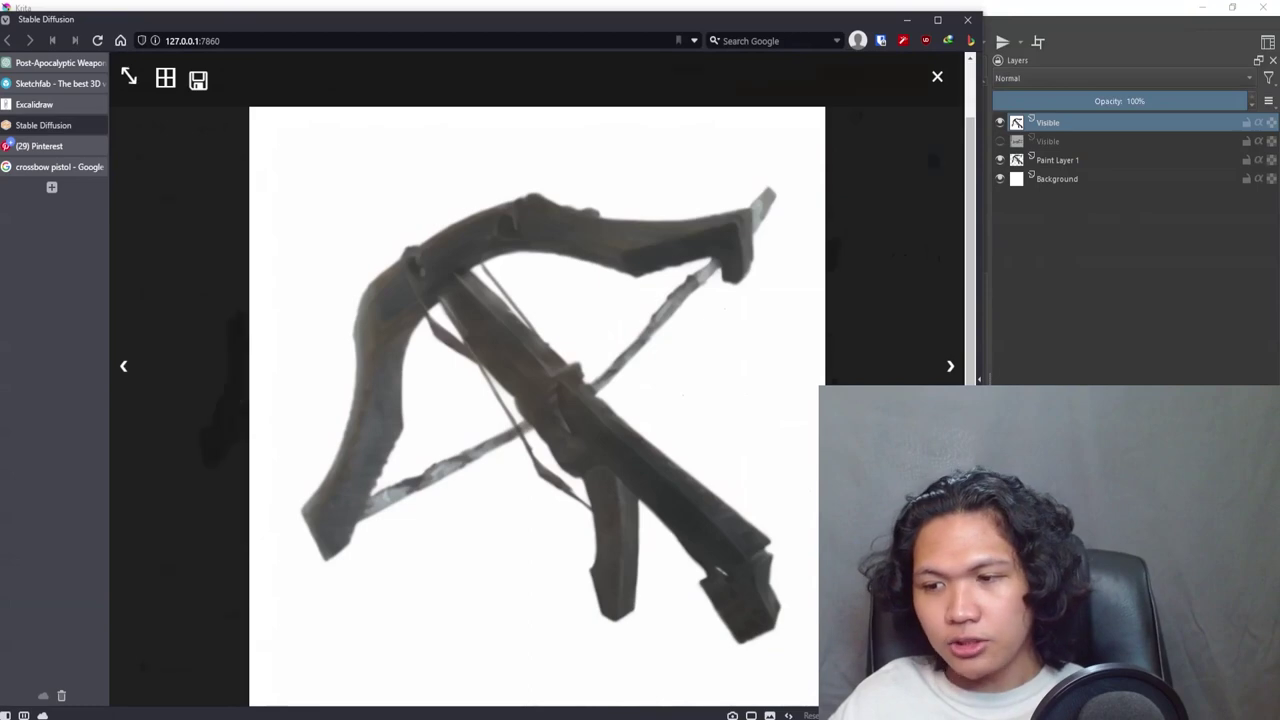
pyautogui.click(800, 388)
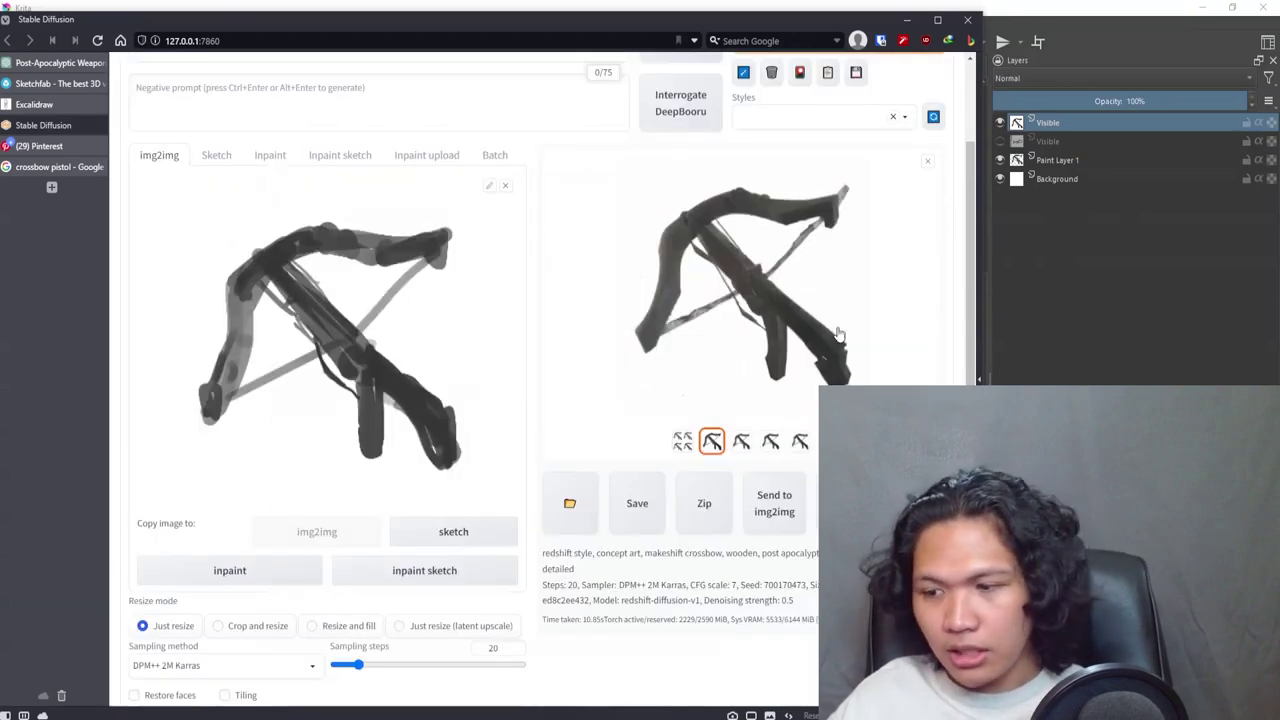
# Send the first generated crossbow to img2img as the source image, and generate and view a batch from it
pyautogui.click(778, 512)
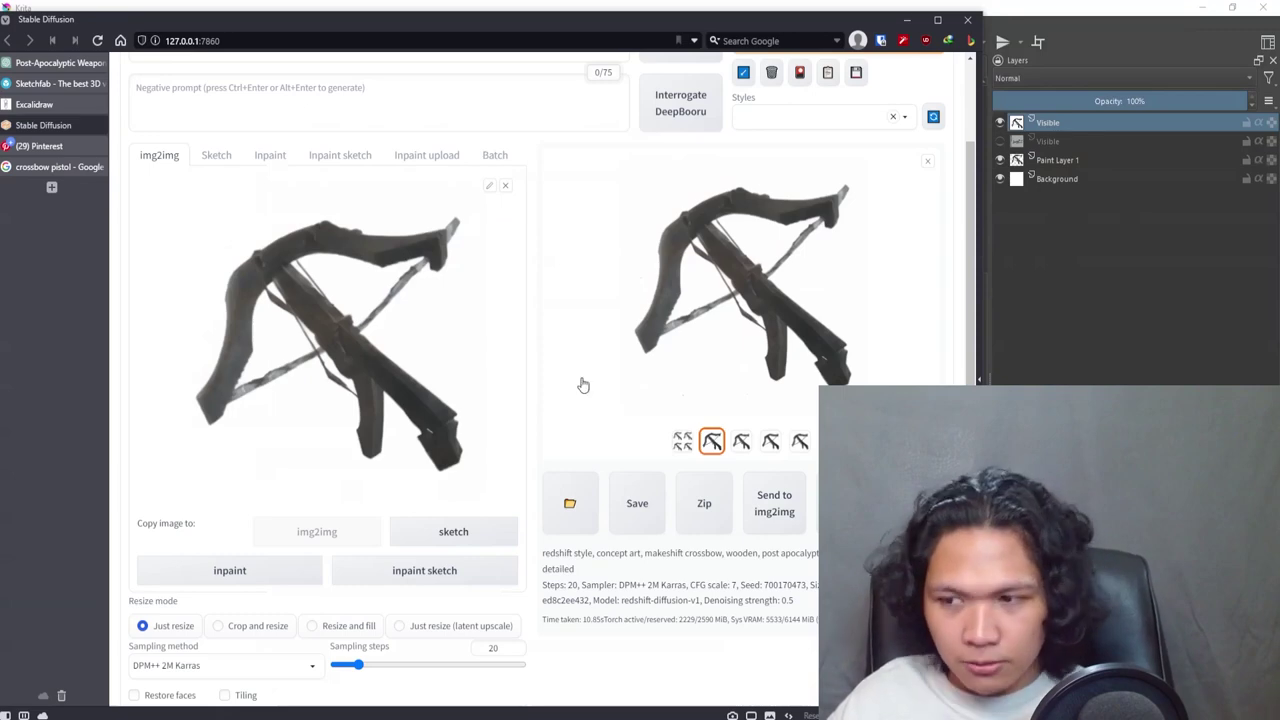
pyautogui.scroll(3, 580, 380)
pyautogui.click(810, 176)
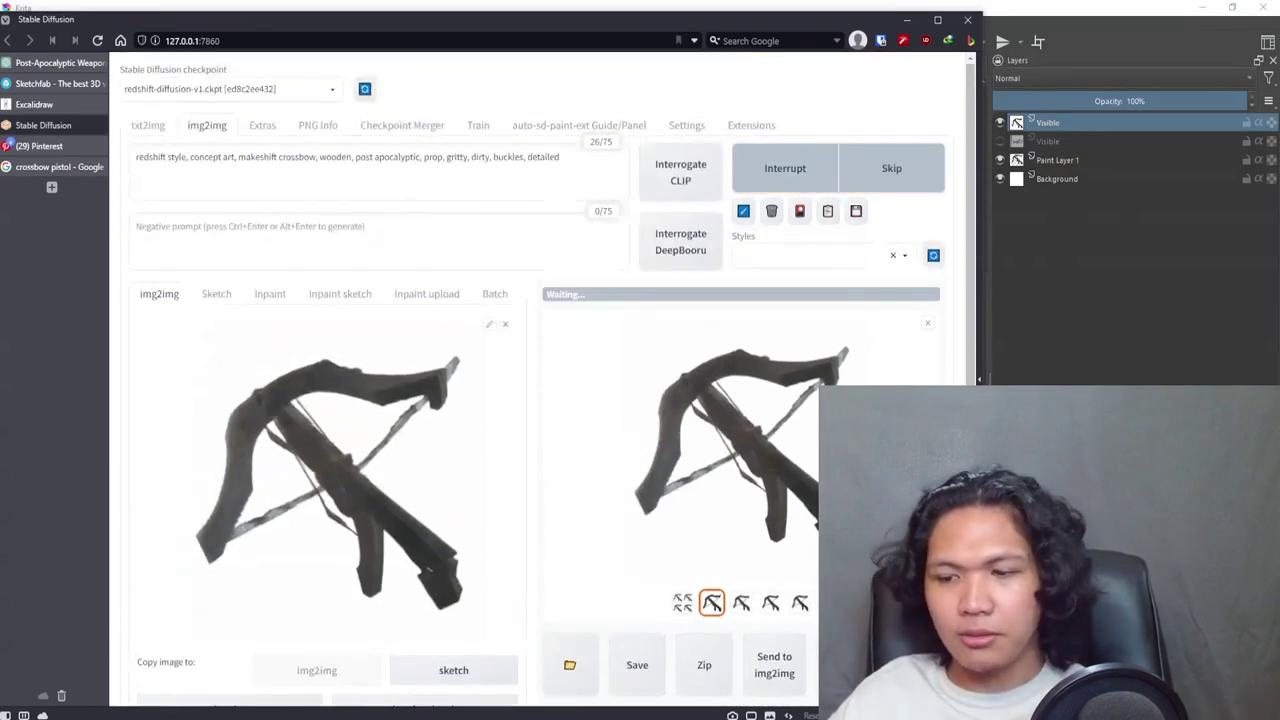
pyautogui.click(814, 465)
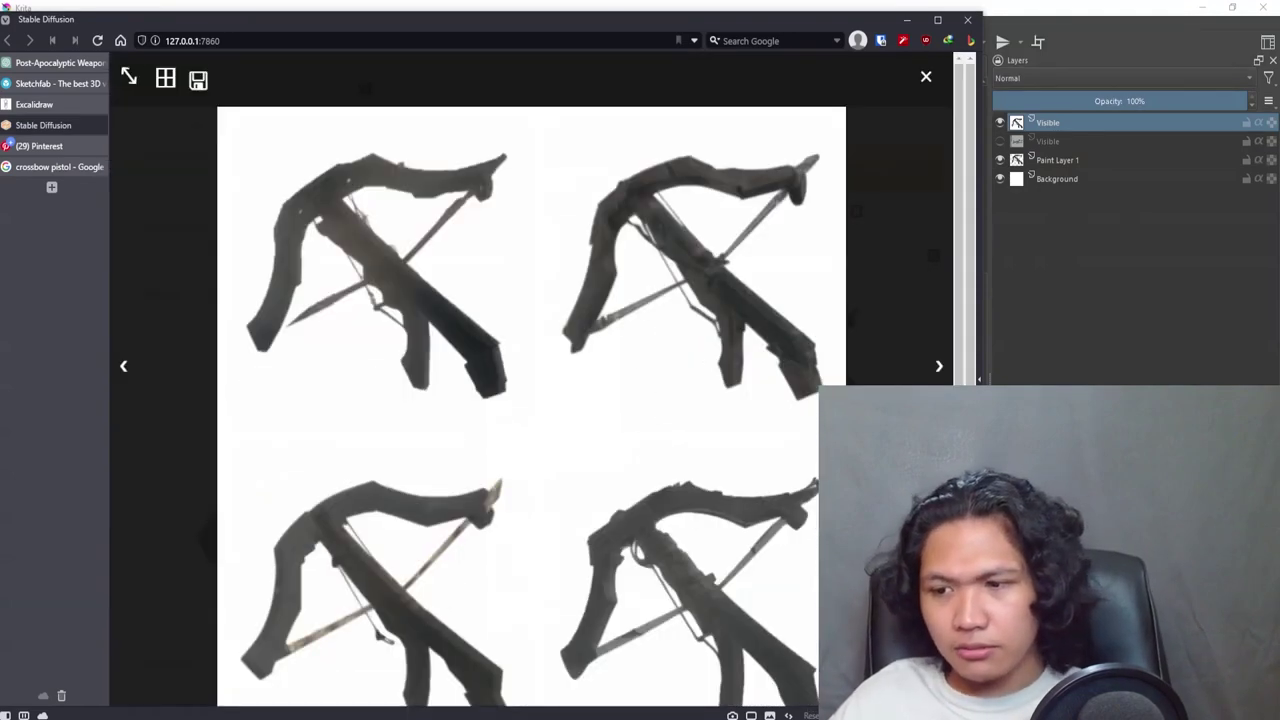
pyautogui.click(760, 443)
# Switch the Stable Diffusion checkpoint to 7th_anime_v3_C.safetensors
pyautogui.click(335, 93)
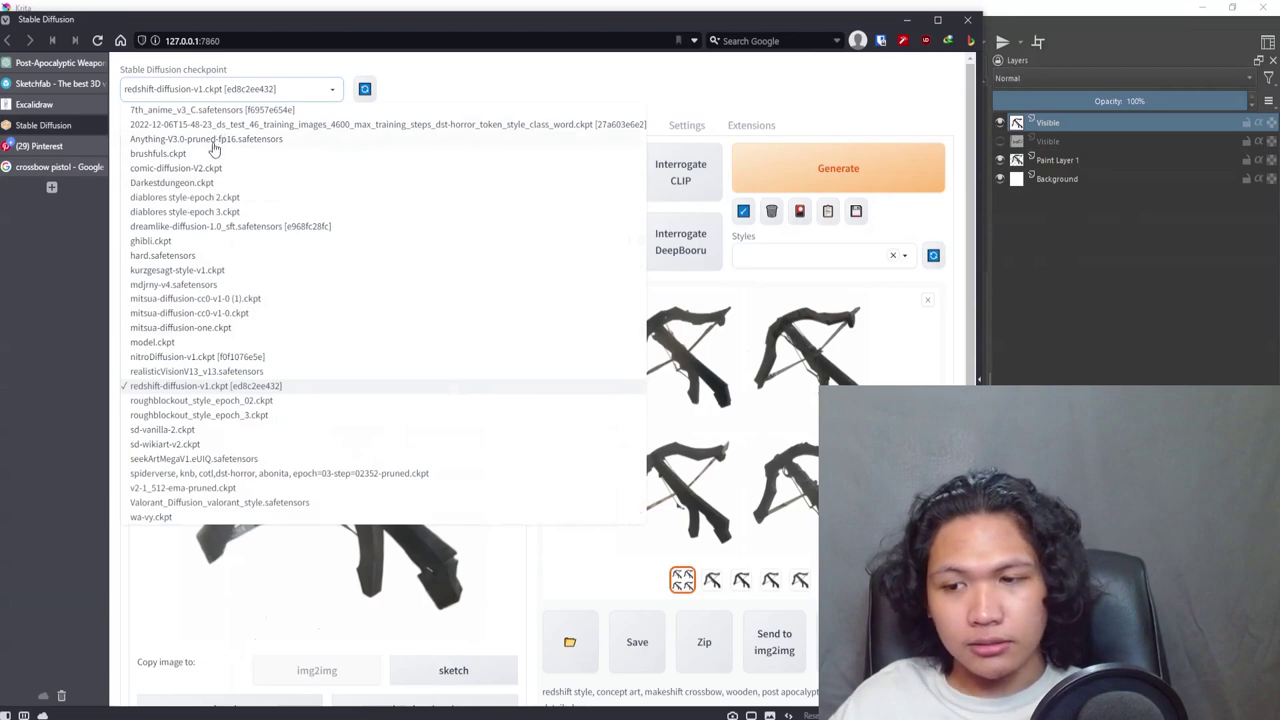
pyautogui.click(316, 109)
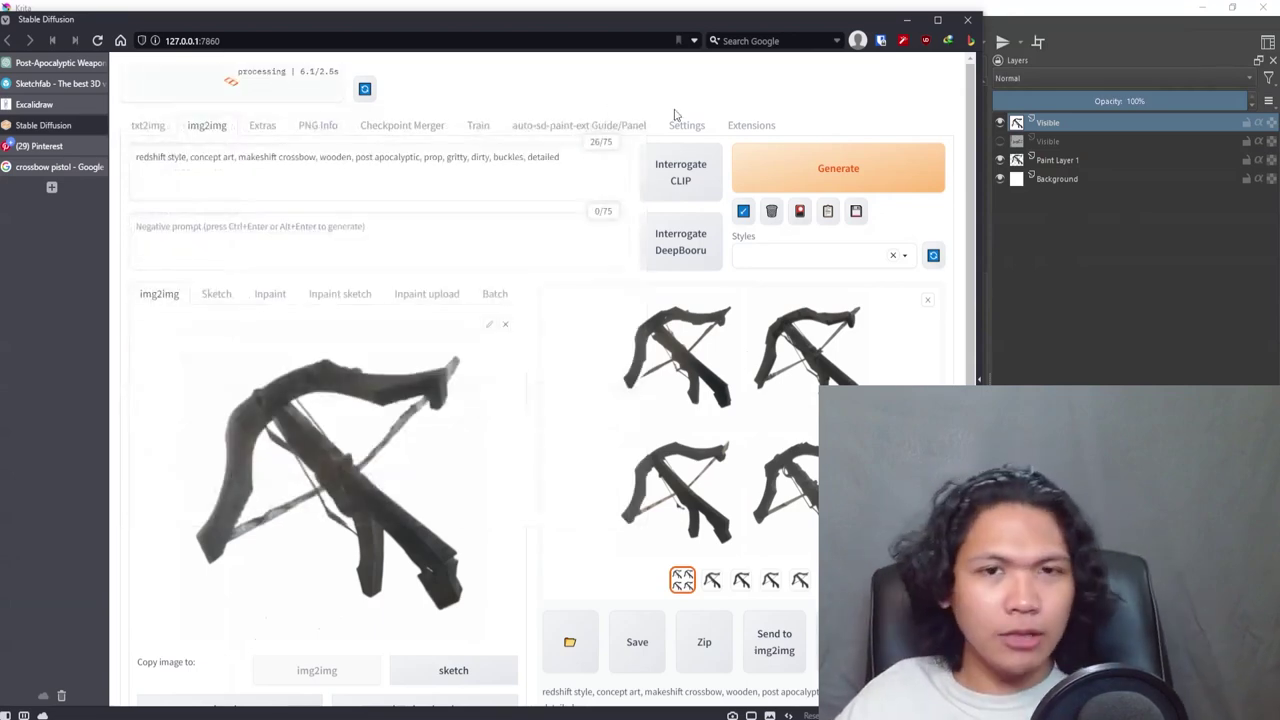
# Set the SD VAE to anime.vae.pt in the Stable Diffusion settings and return to the img2img page
pyautogui.click(748, 126)
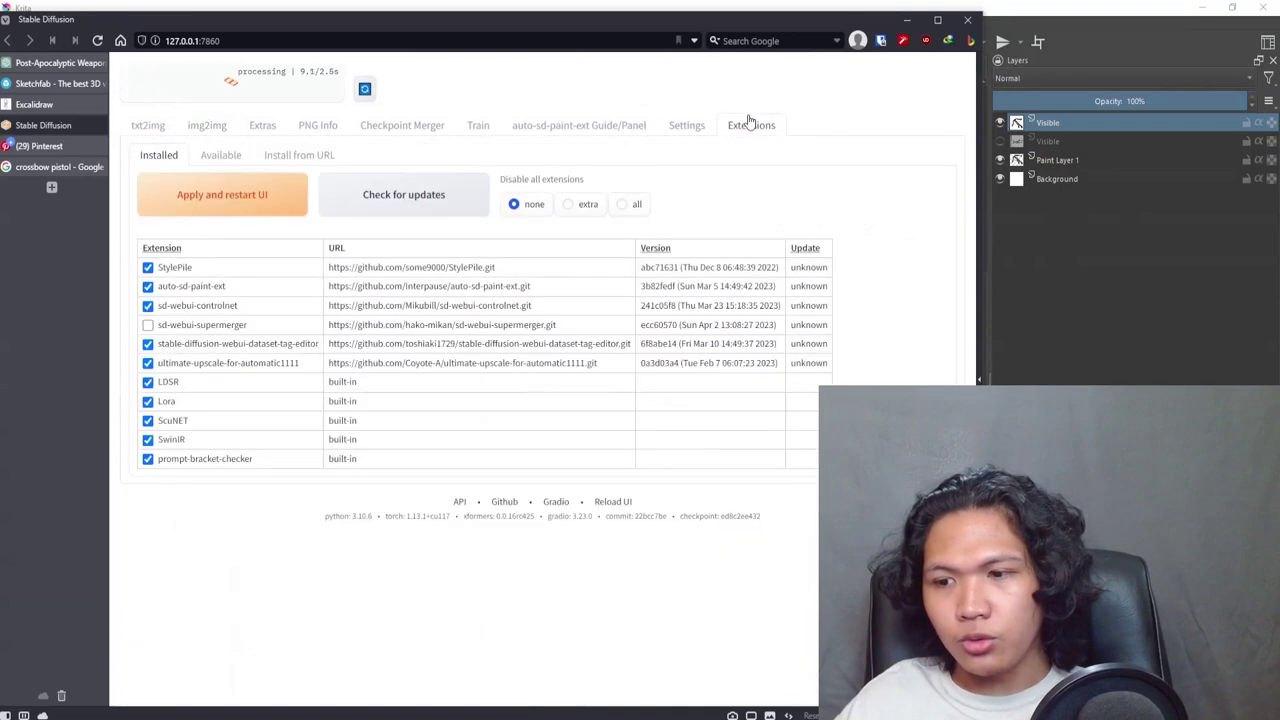
pyautogui.click(686, 124)
pyautogui.scroll(-1, 163, 443)
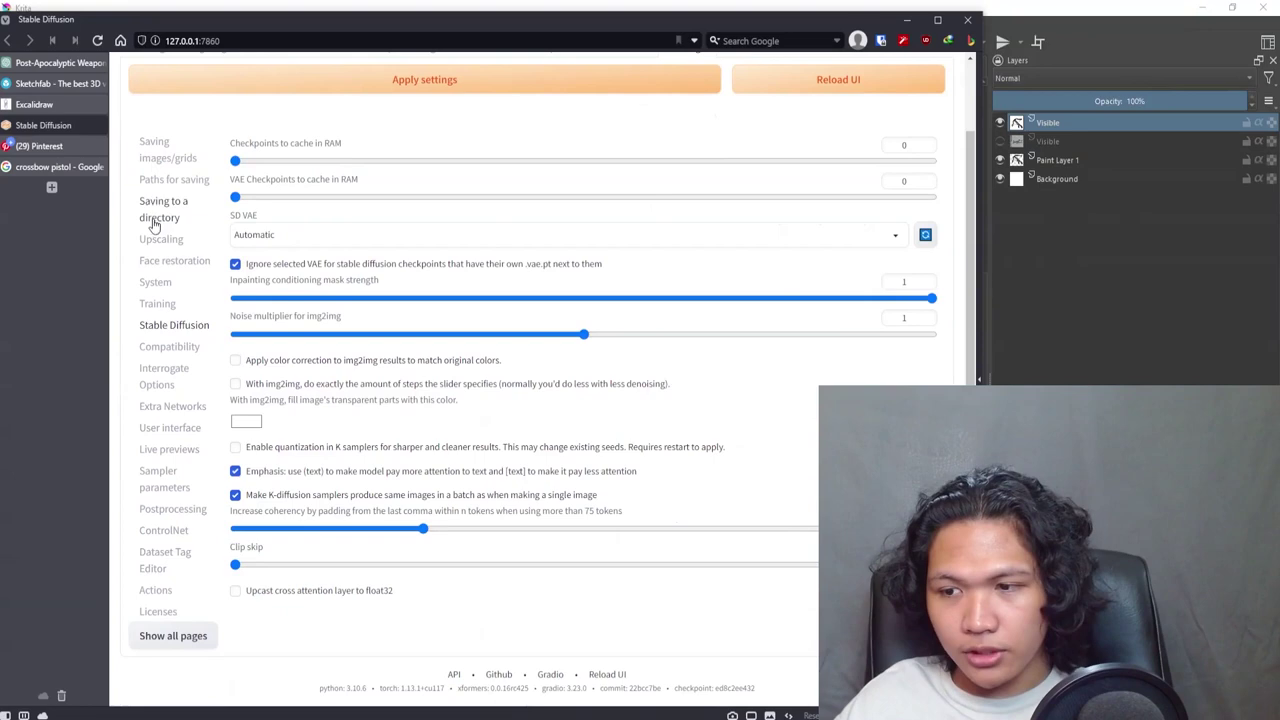
pyautogui.scroll(1, 151, 223)
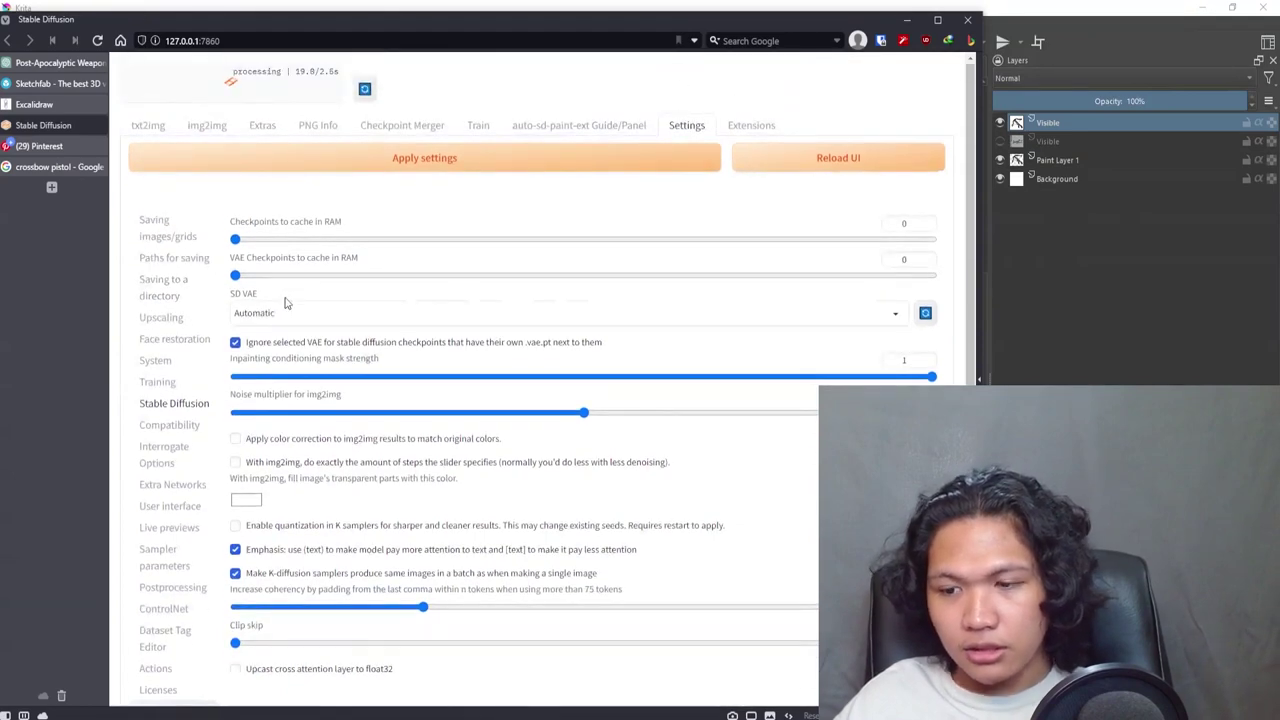
pyautogui.click(165, 412)
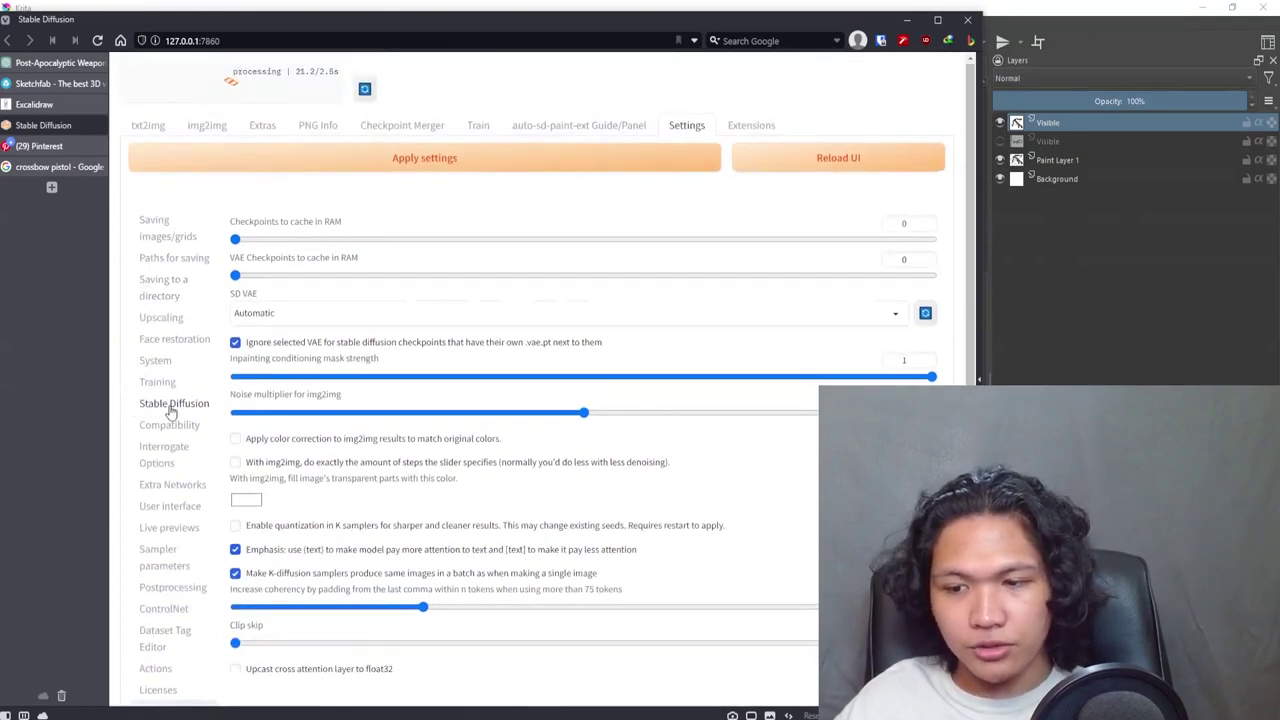
pyautogui.click(305, 312)
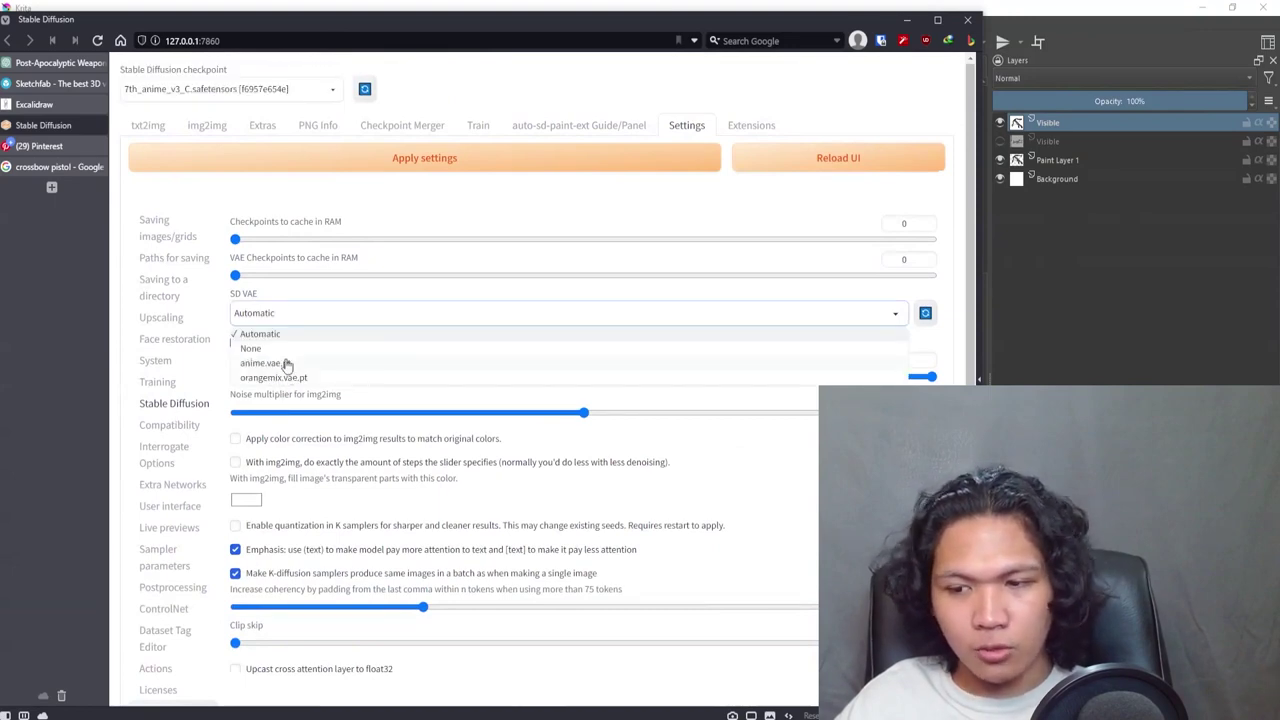
pyautogui.click(283, 364)
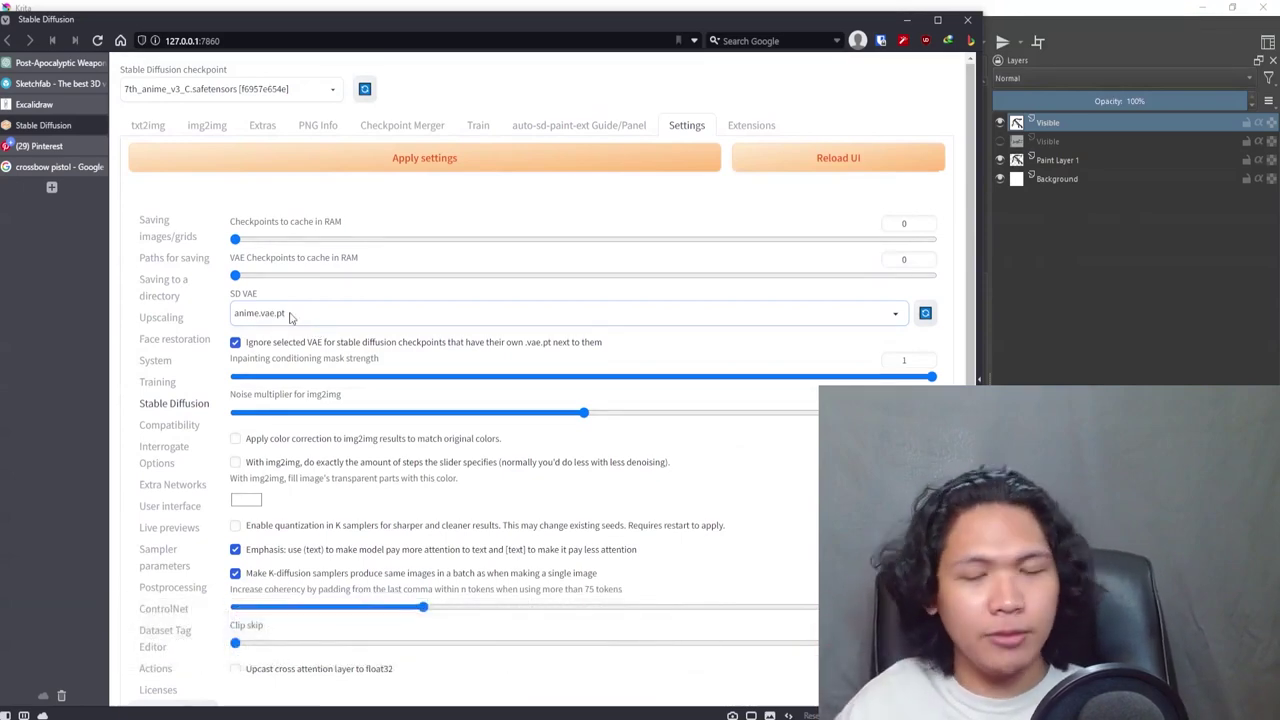
pyautogui.click(207, 126)
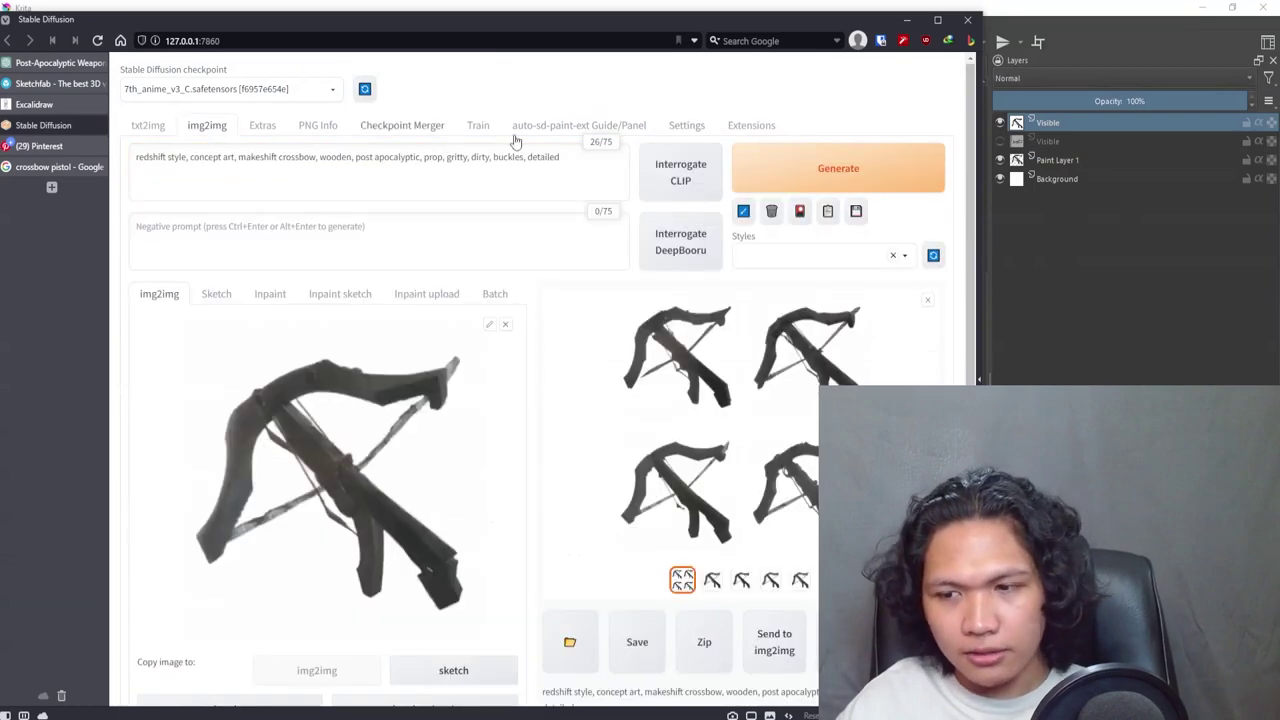
# Copy "(worst quality:1.4), (low quality:1.4) , (monochrome:1.1)" from the 7th Layer Hugging Face model card into the img2img negative prompt
pyautogui.click(281, 237)
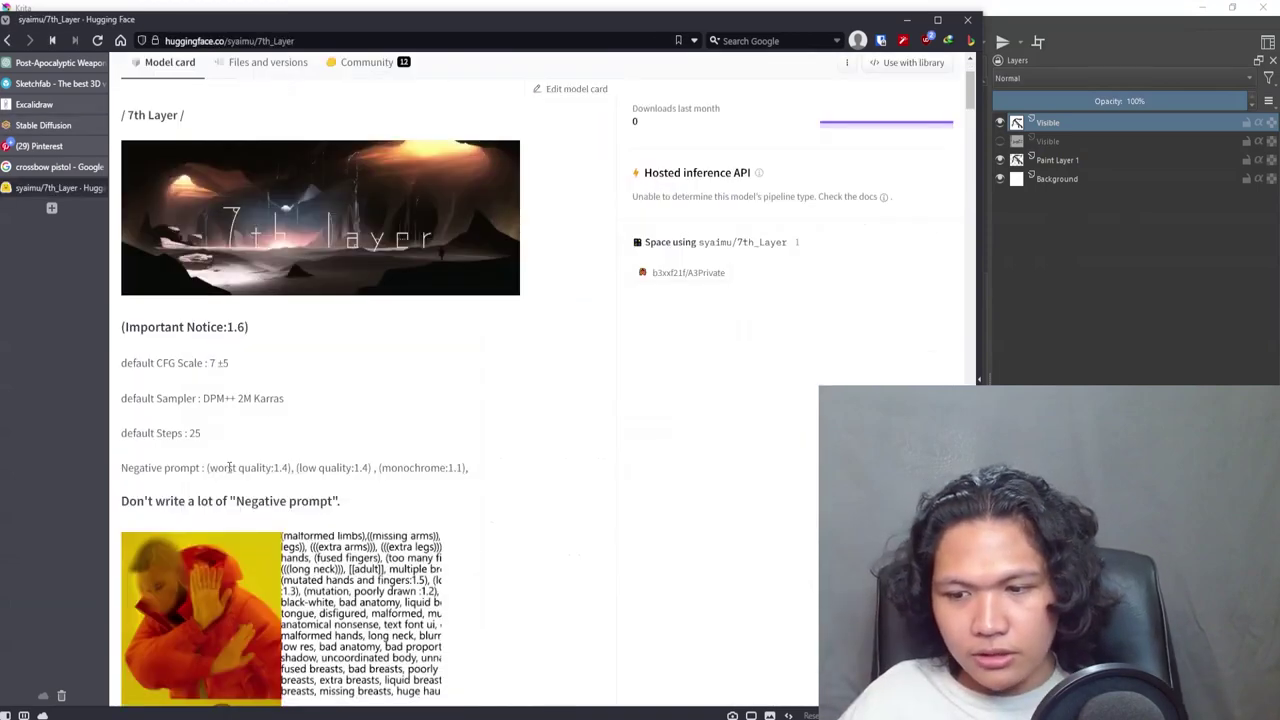
pyautogui.moveTo(208, 467); pyautogui.dragTo(467, 465)
pyautogui.hotkey('ctrl', 'c')
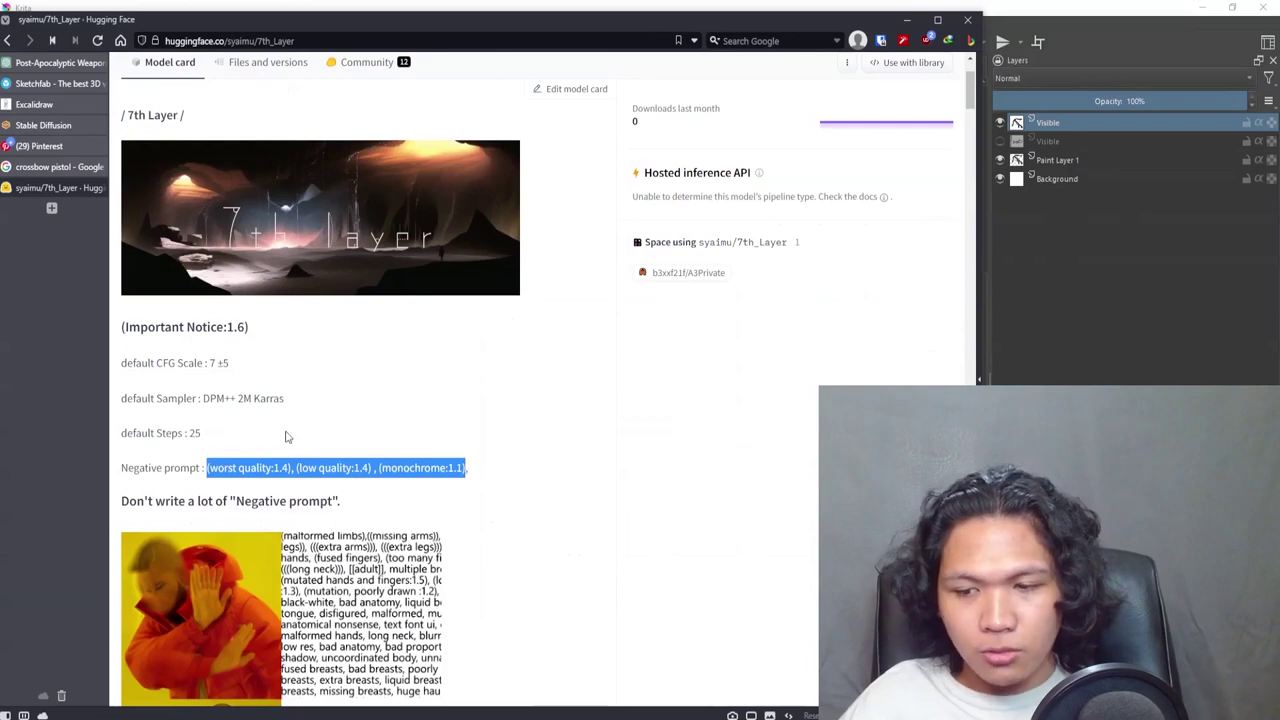
pyautogui.click(50, 125)
pyautogui.hotkey('ctrl', 'v')
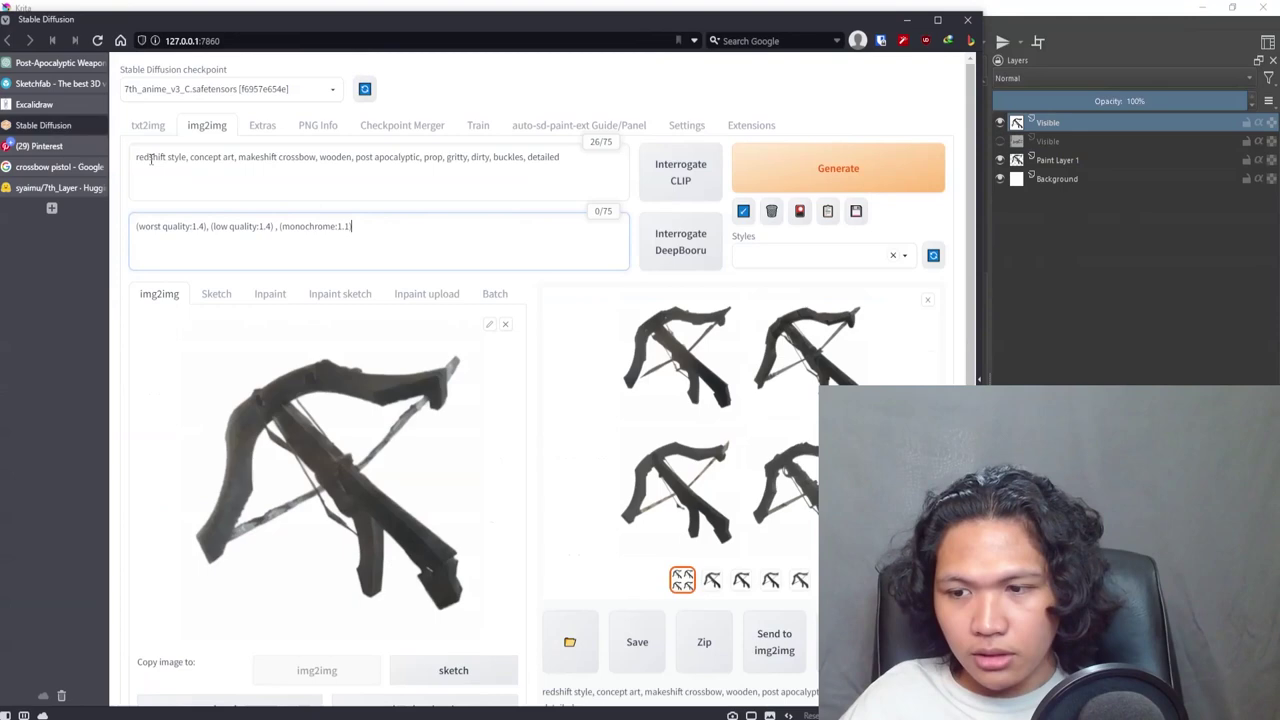
# Remove "redshift style," from the img2img prompt and generate a new crossbow batch
pyautogui.click(191, 157)
pyautogui.hotkey('shift', 'Home')
pyautogui.press('BackSpace')
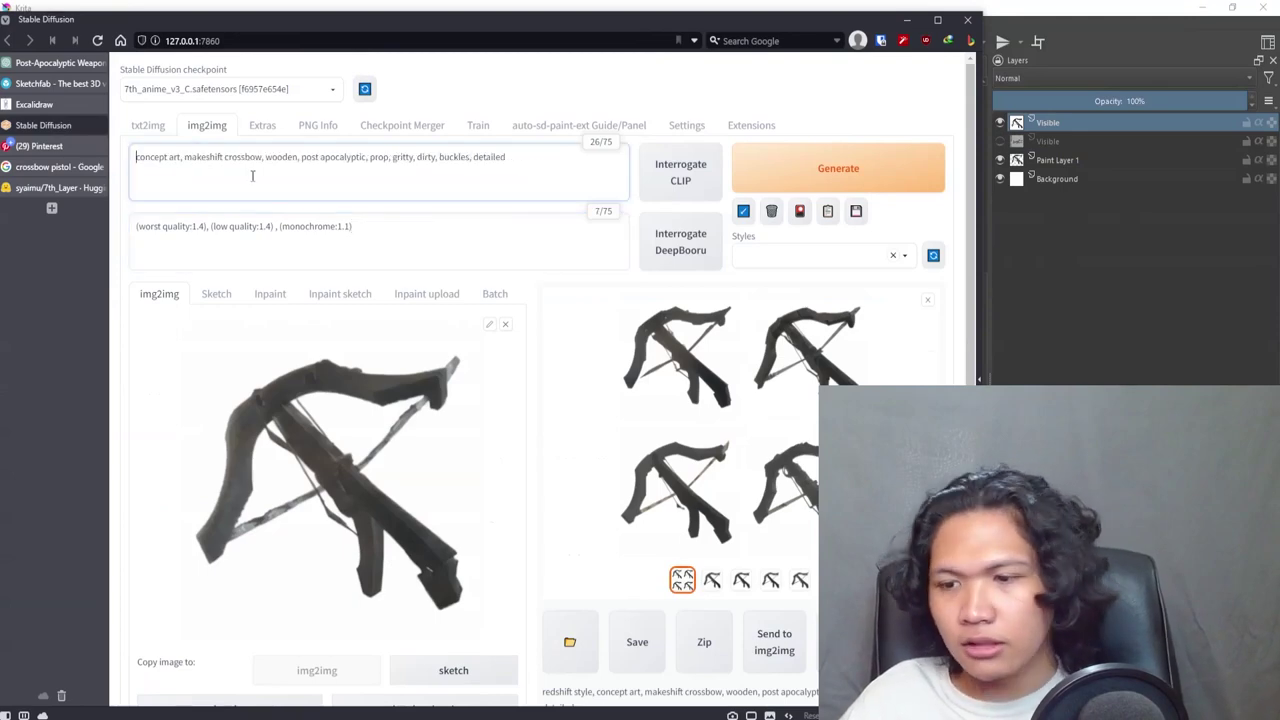
pyautogui.scroll(-2, 529, 368)
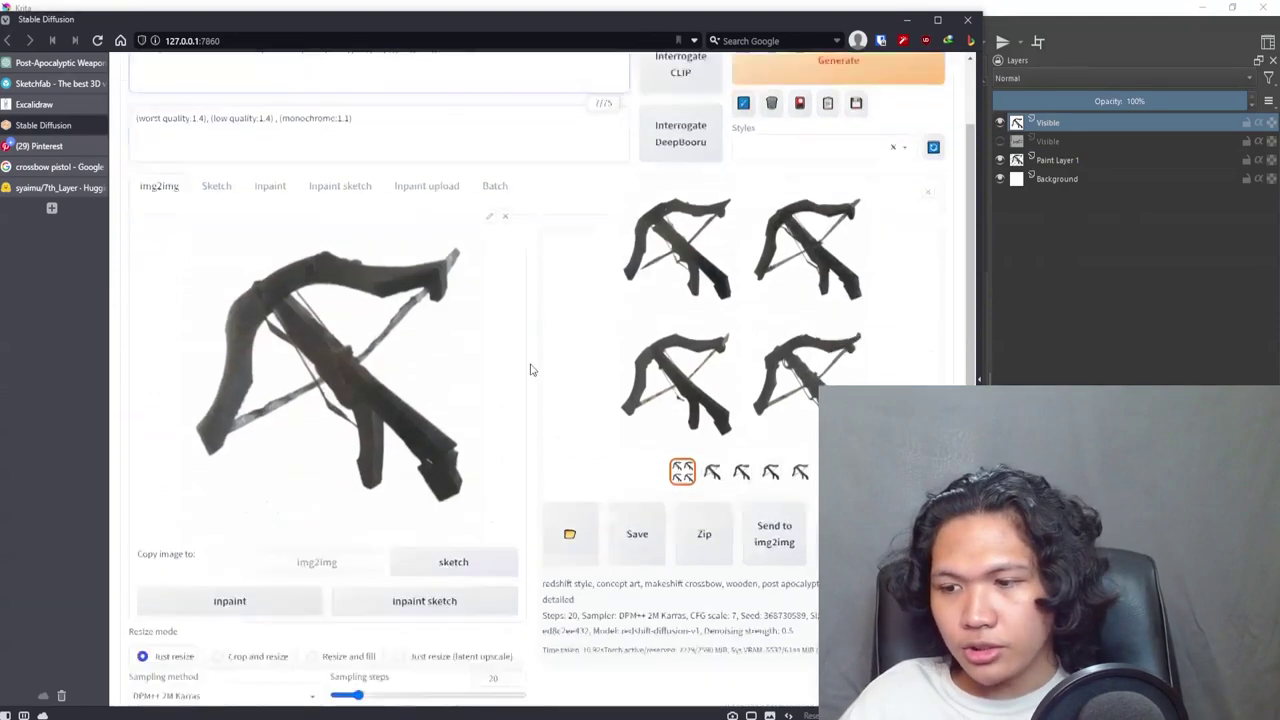
pyautogui.scroll(2, 529, 371)
pyautogui.click(818, 172)
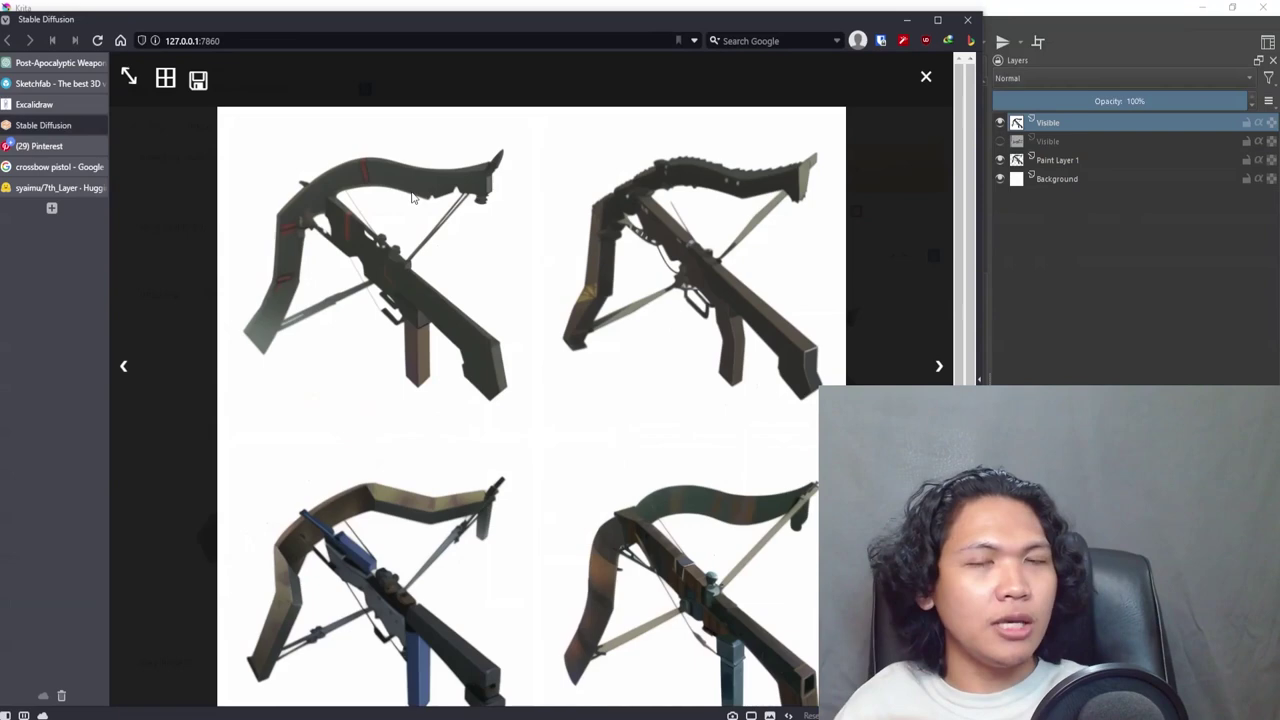
# Compare the generated crossbows with the original sketch in Krita, and close the enlarged result on returning to Stable Diffusion
pyautogui.click(1020, 214)
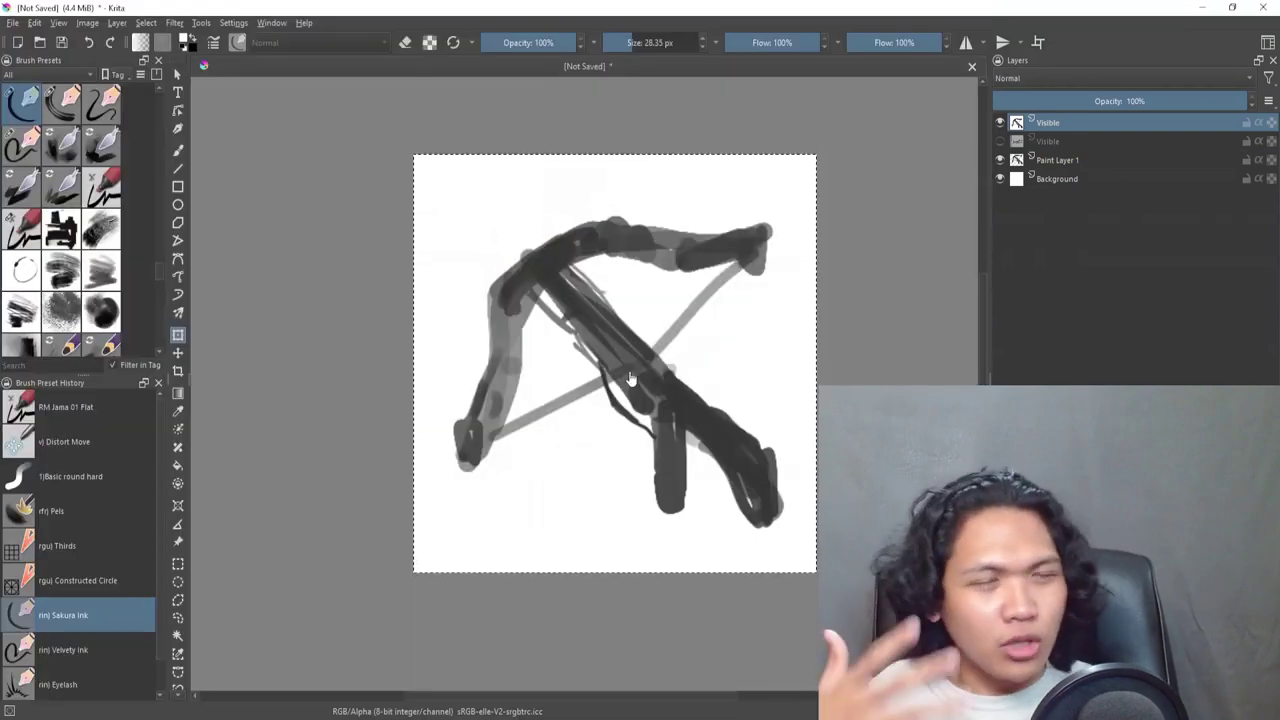
pyautogui.hotkey('alt', 'Tab')
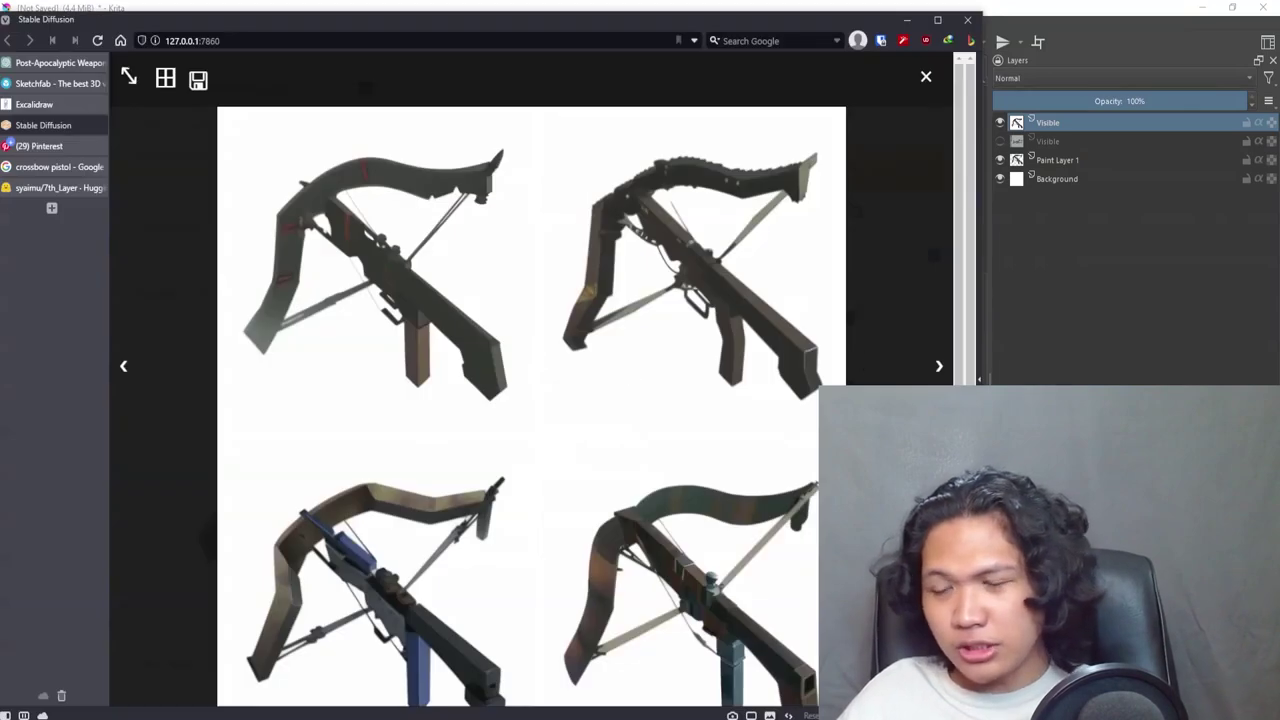
pyautogui.press('Escape')
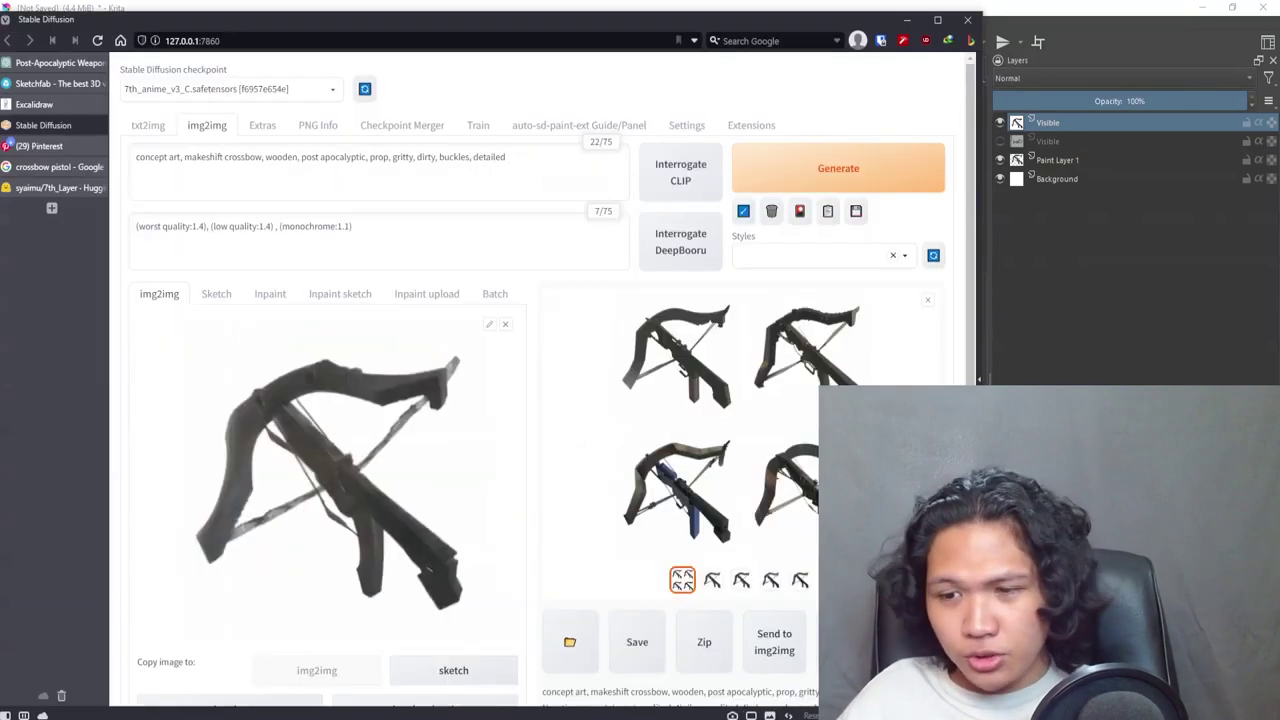
# In Krita, hide the sketch layers, show the crossbow photo layer, and copy the whole visible canvas as a new merged layer
pyautogui.click(910, 21)
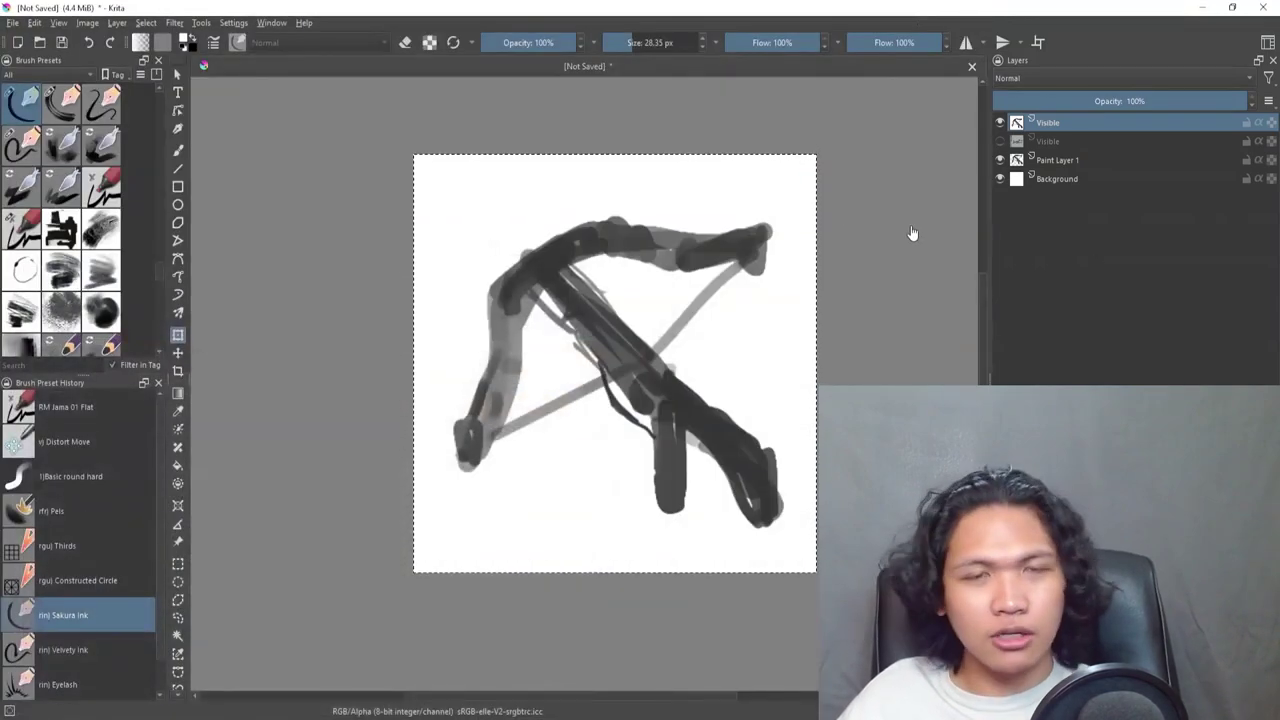
pyautogui.click(999, 122)
pyautogui.click(999, 160)
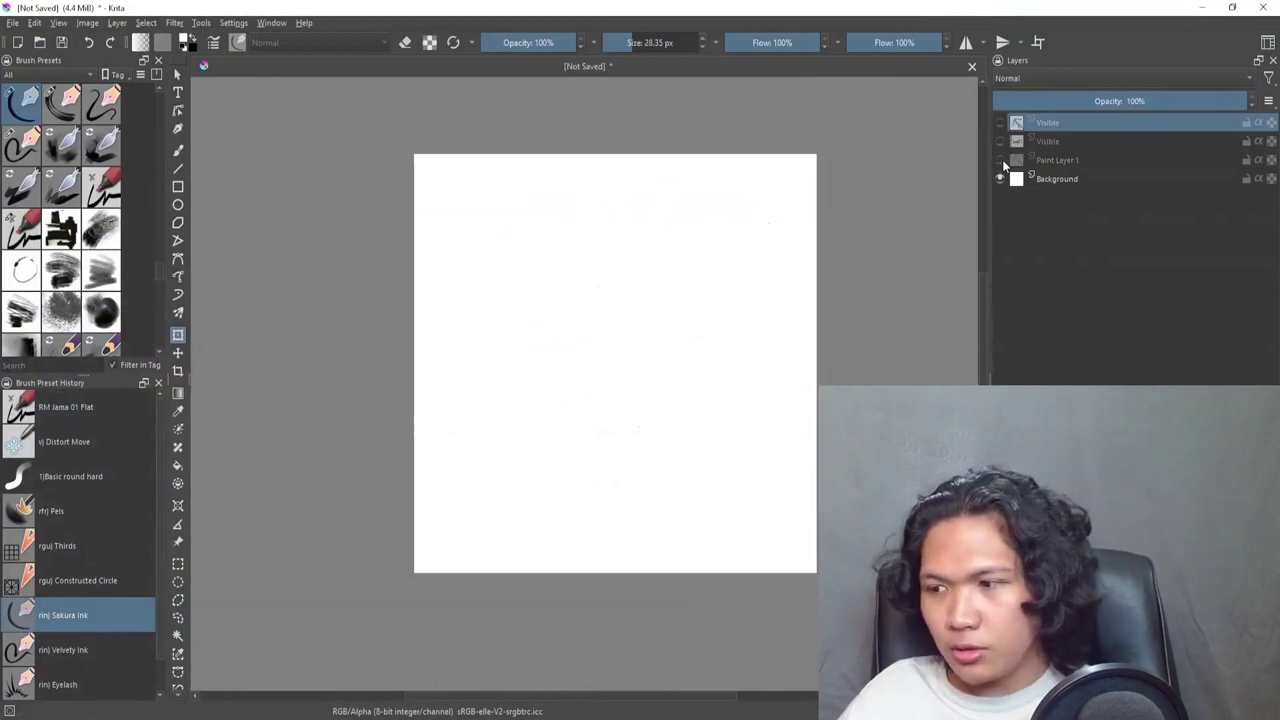
pyautogui.click(999, 141)
pyautogui.scroll(1, 700, 333)
pyautogui.hotkey('ctrl', 'a')
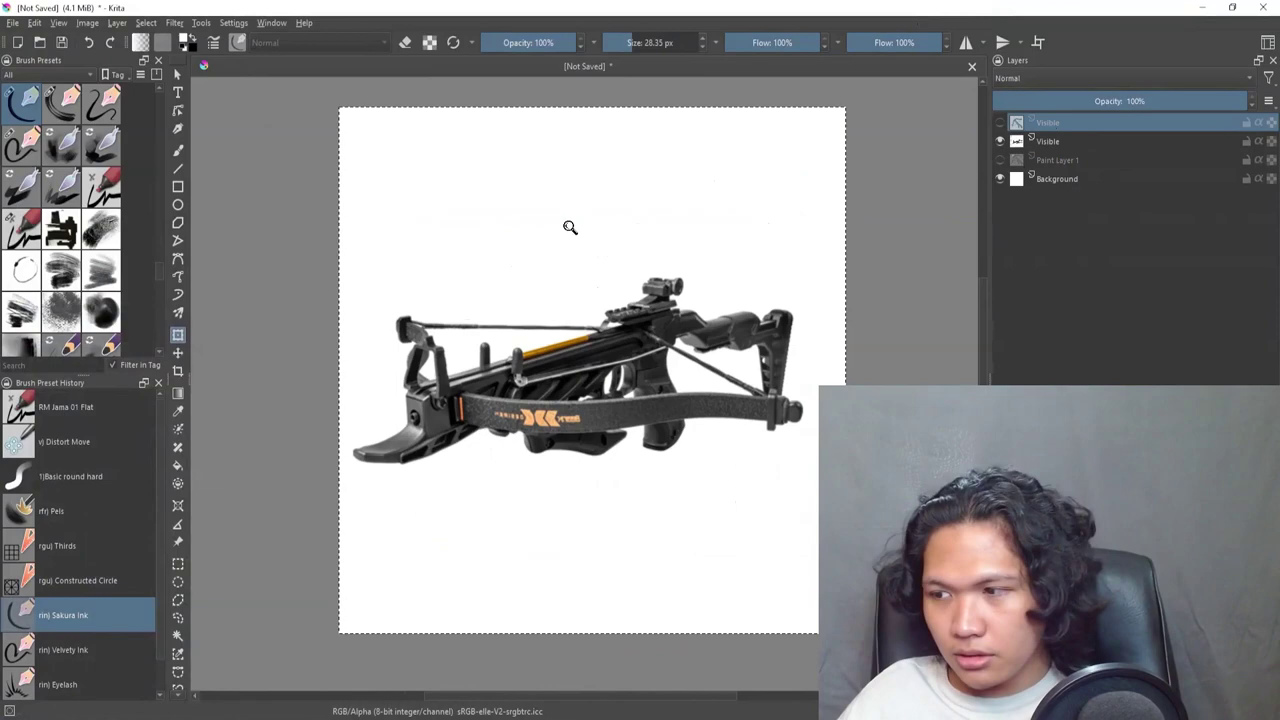
pyautogui.hotkey('ctrl', 'shift', 'a')
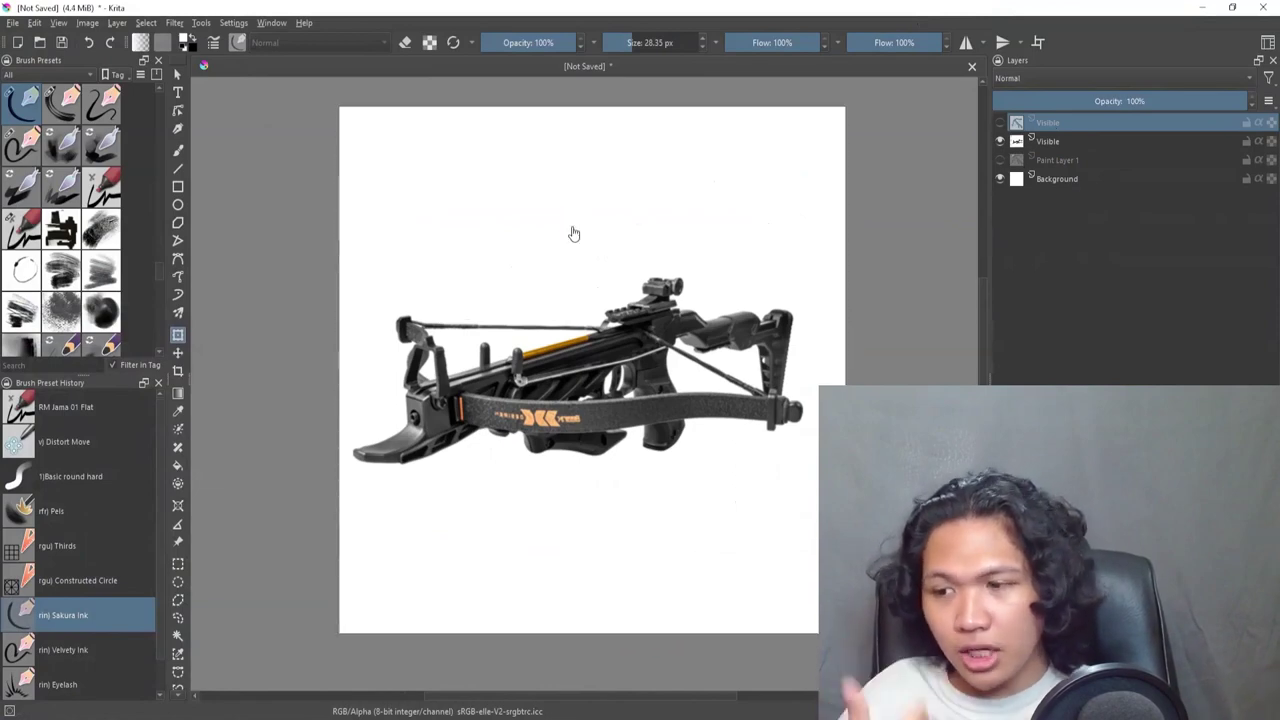
pyautogui.hotkey('ctrl', 'alt', 'shift', 'e')
pyautogui.hotkey('ctrl', 'a')
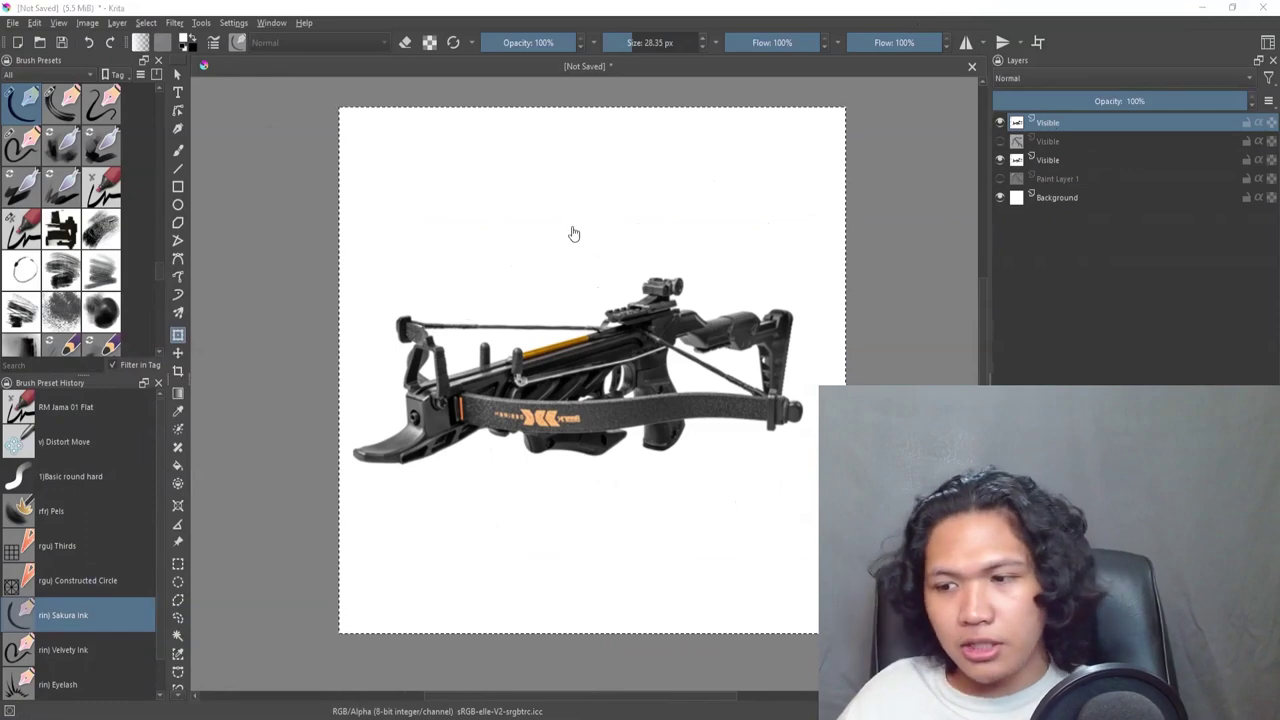
# Switch to Stable Diffusion, paste the crossbow photo as the img2img source, and generate and view a batch
pyautogui.hotkey('alt', 'Tab')
pyautogui.hotkey('ctrl', 'v')
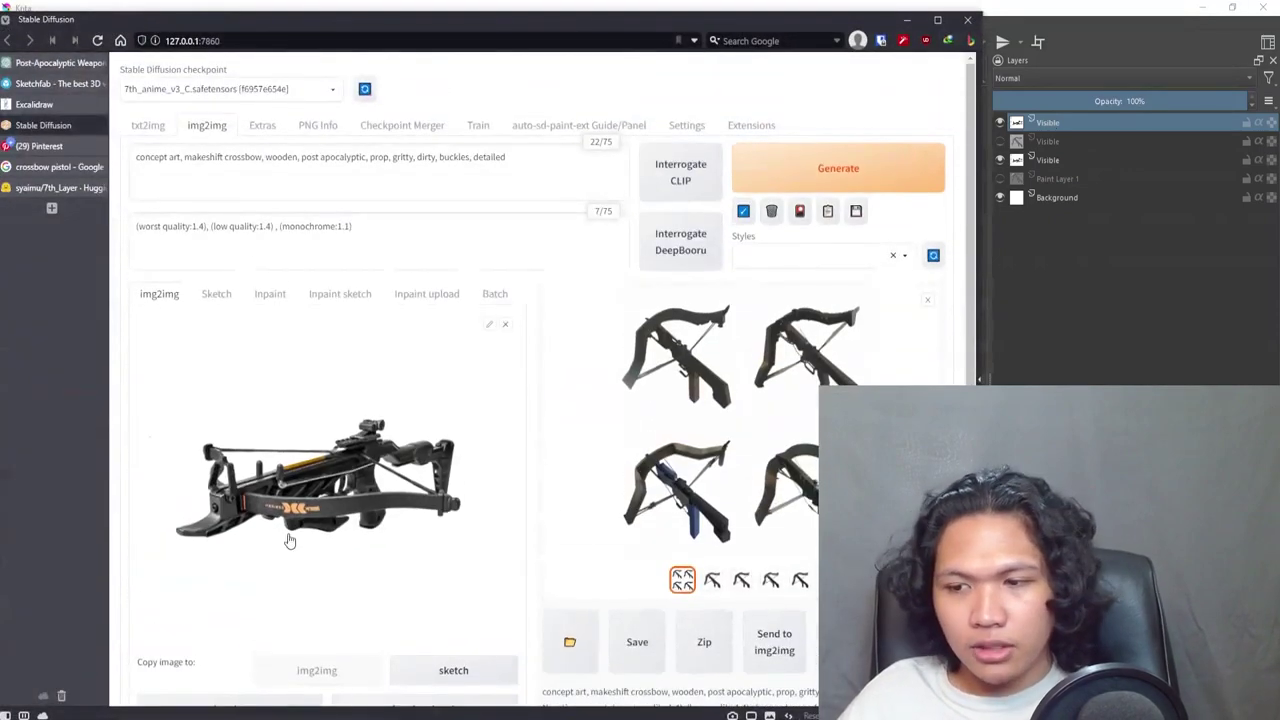
pyautogui.click(851, 177)
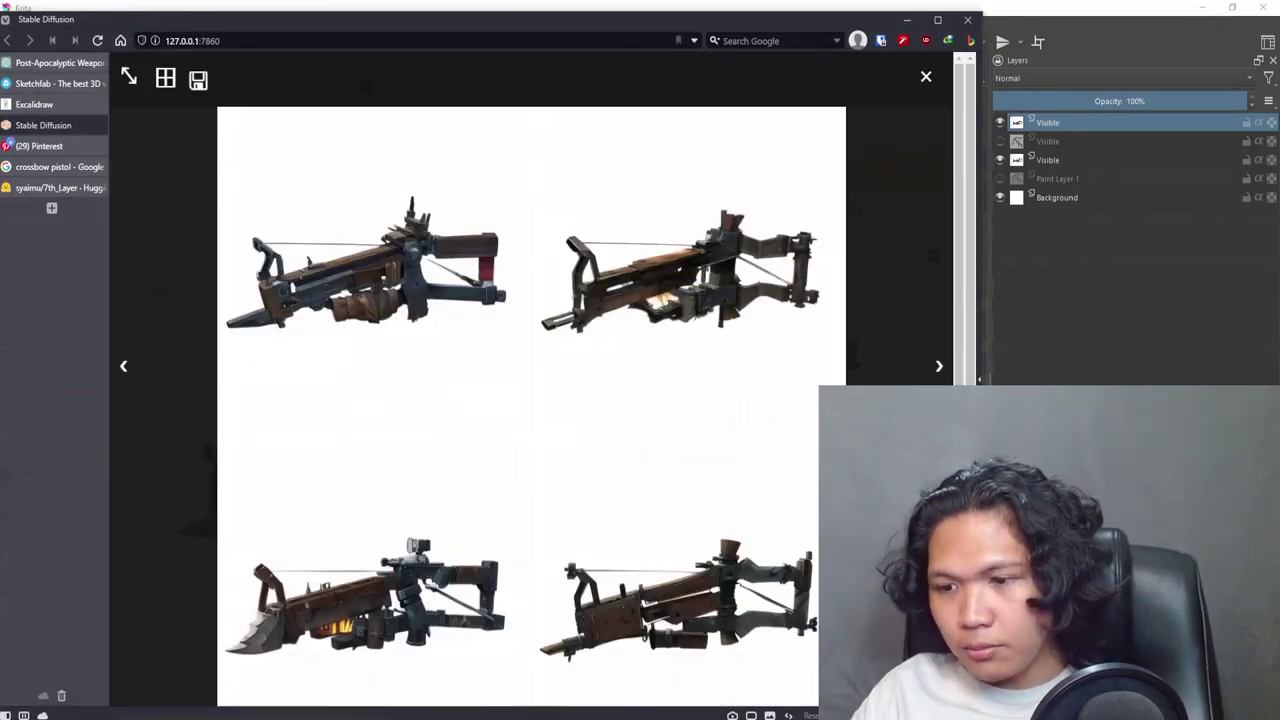
pyautogui.press('Escape')
# Set the denoising strength to 0.38 and generate another batch from the crossbow photo
pyautogui.scroll(-5, 311, 400)
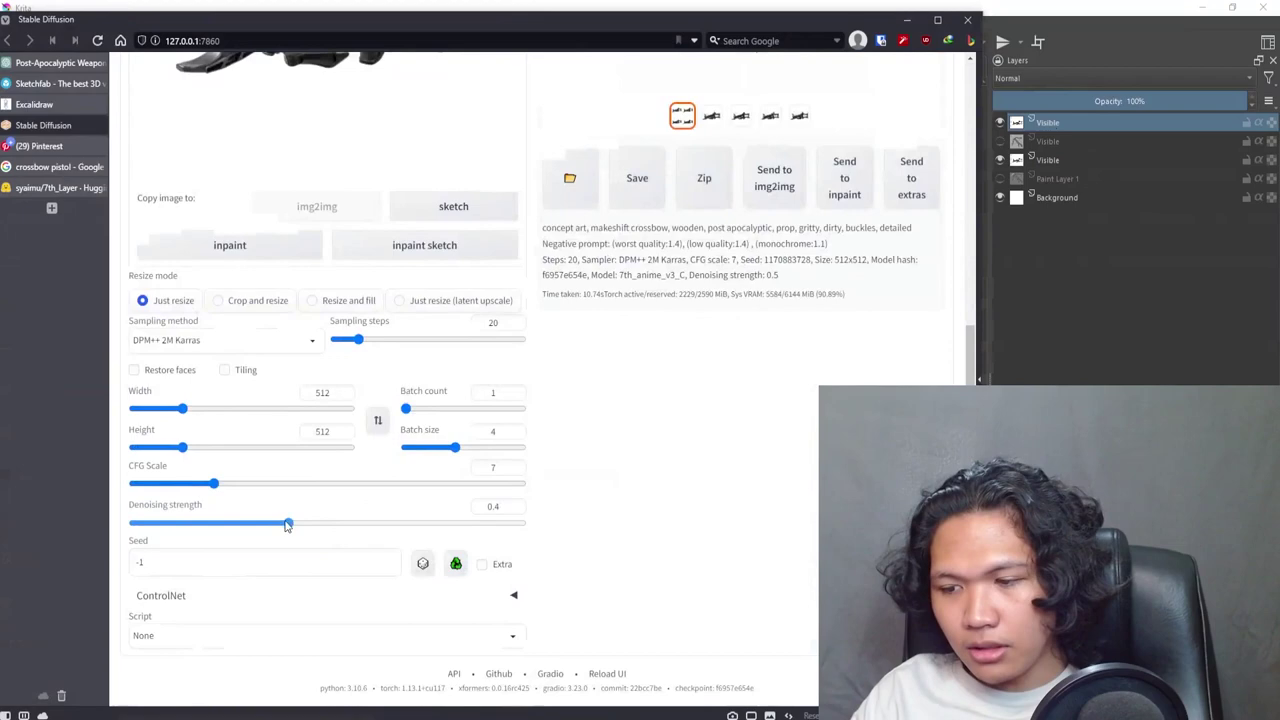
pyautogui.moveTo(284, 525); pyautogui.dragTo(280, 525)
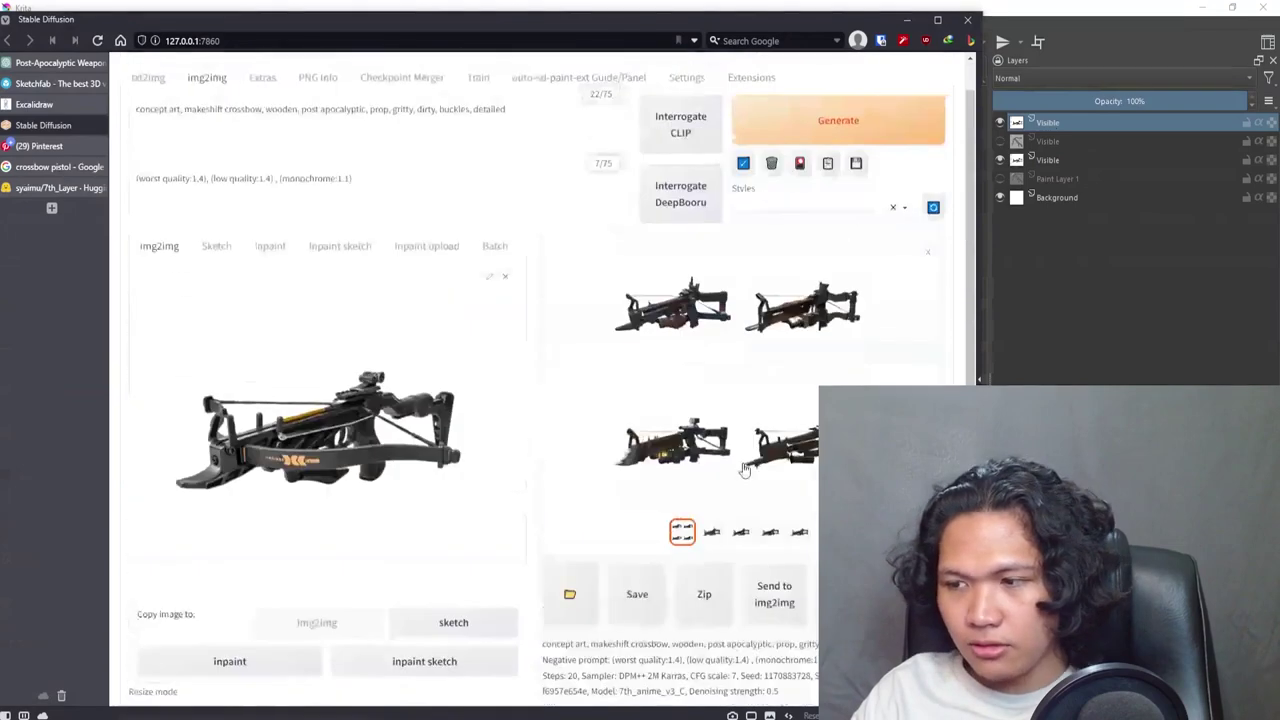
pyautogui.scroll(-2, 358, 670)
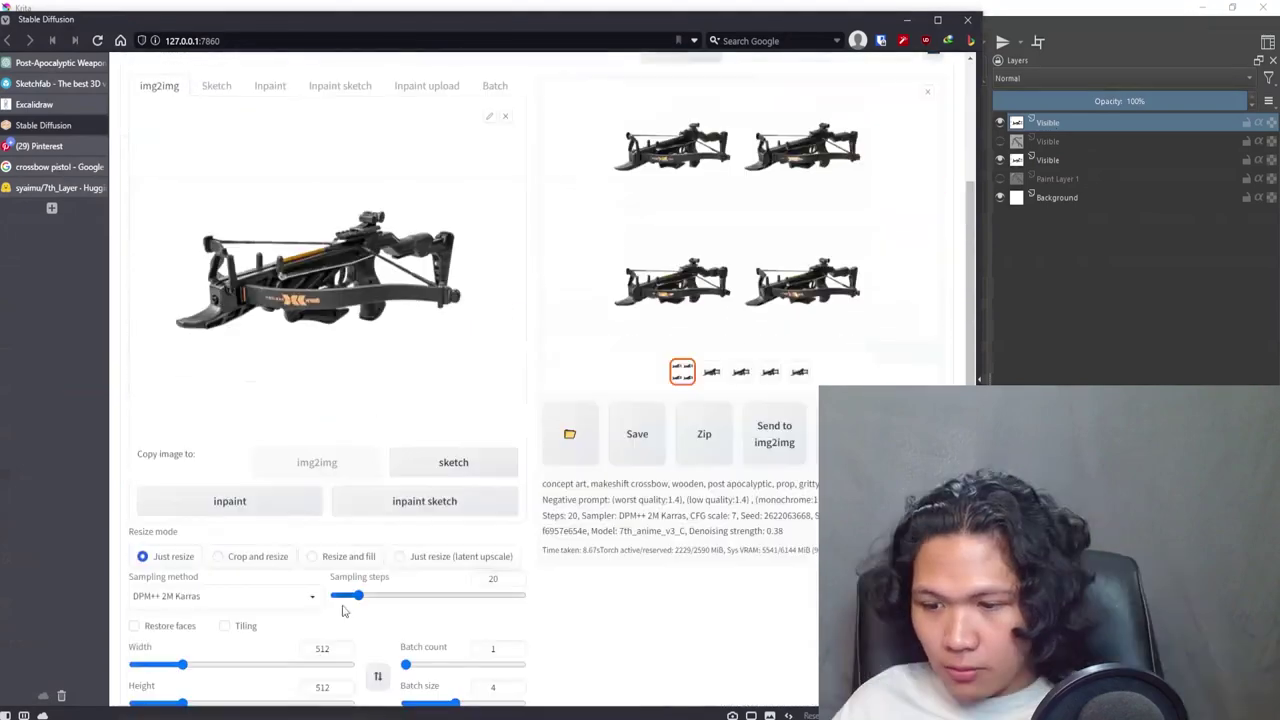
# Readjust the denoising strength, generate another batch from the crossbow photo, and view the enlarged result grid
pyautogui.scroll(-3, 358, 670)
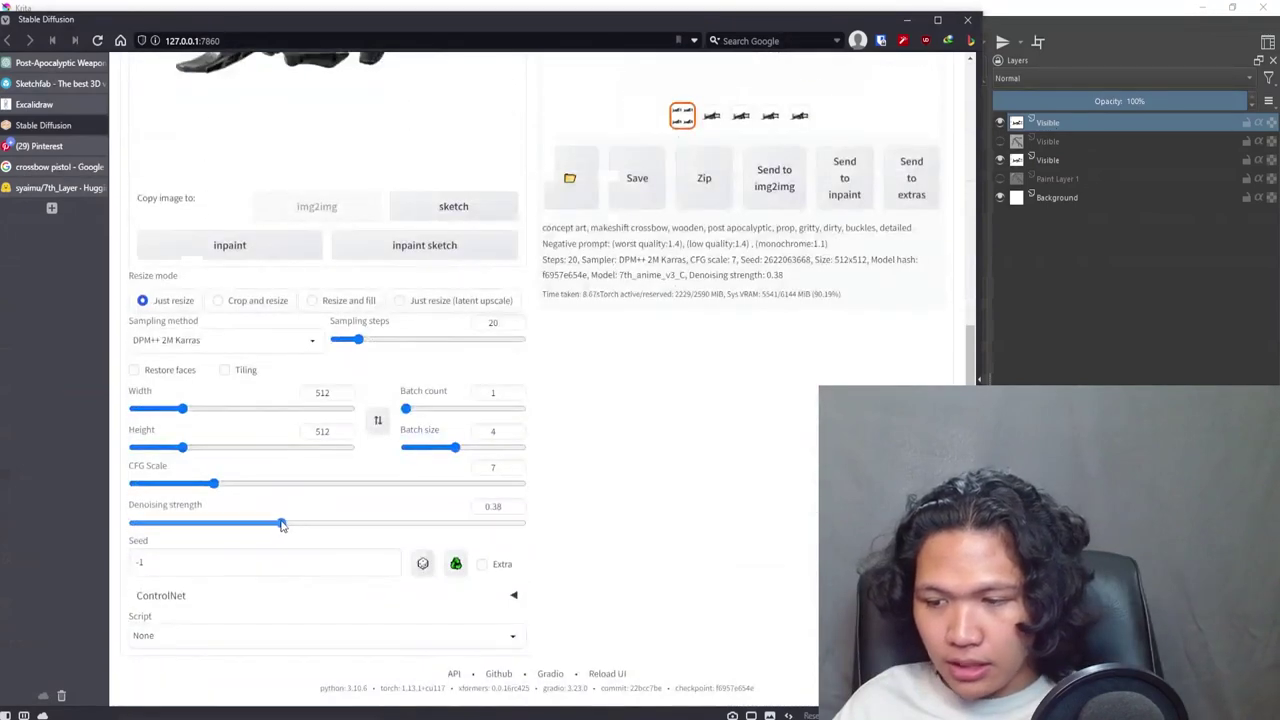
pyautogui.scroll(5, 766, 517)
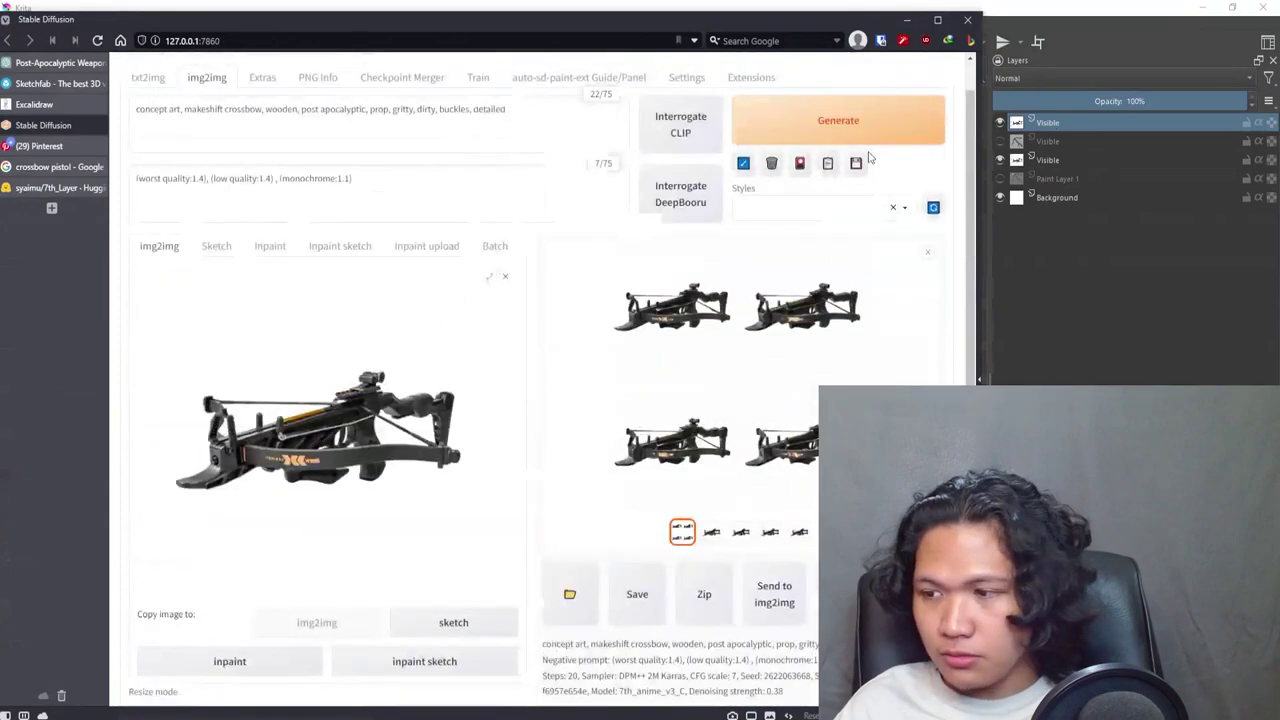
pyautogui.click(745, 370)
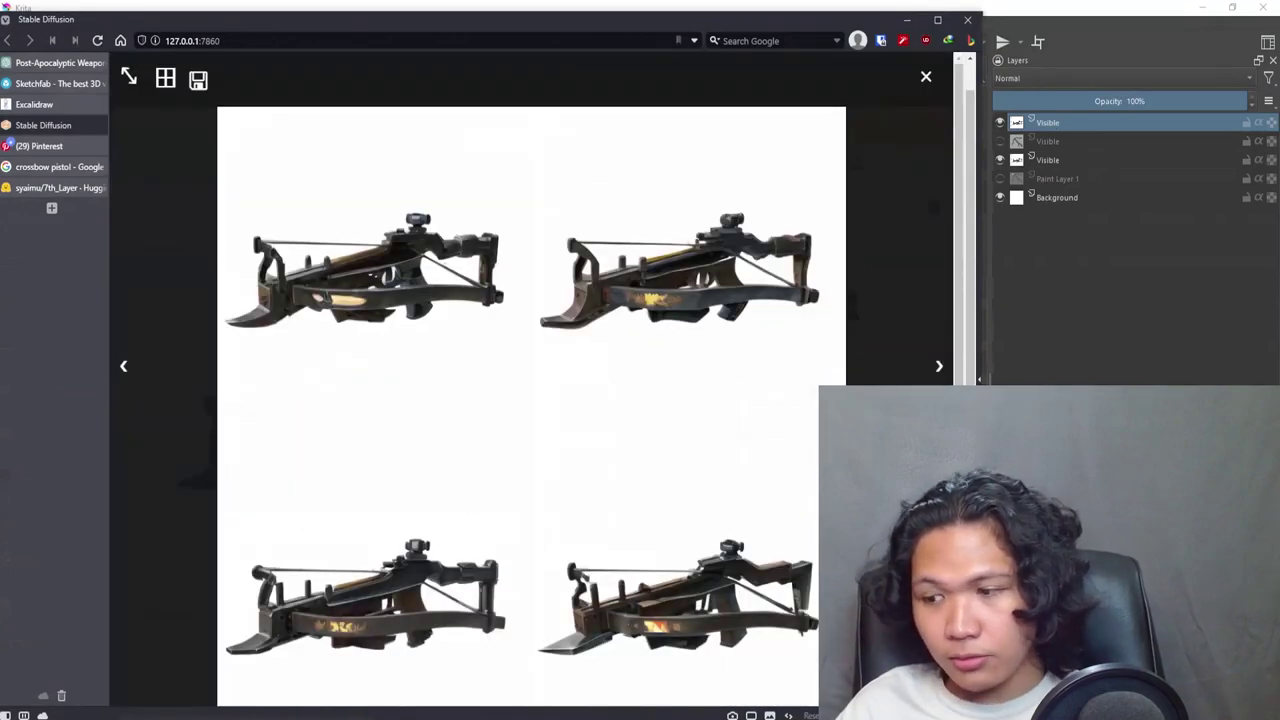
pyautogui.click(797, 487)
pyautogui.click(797, 487)
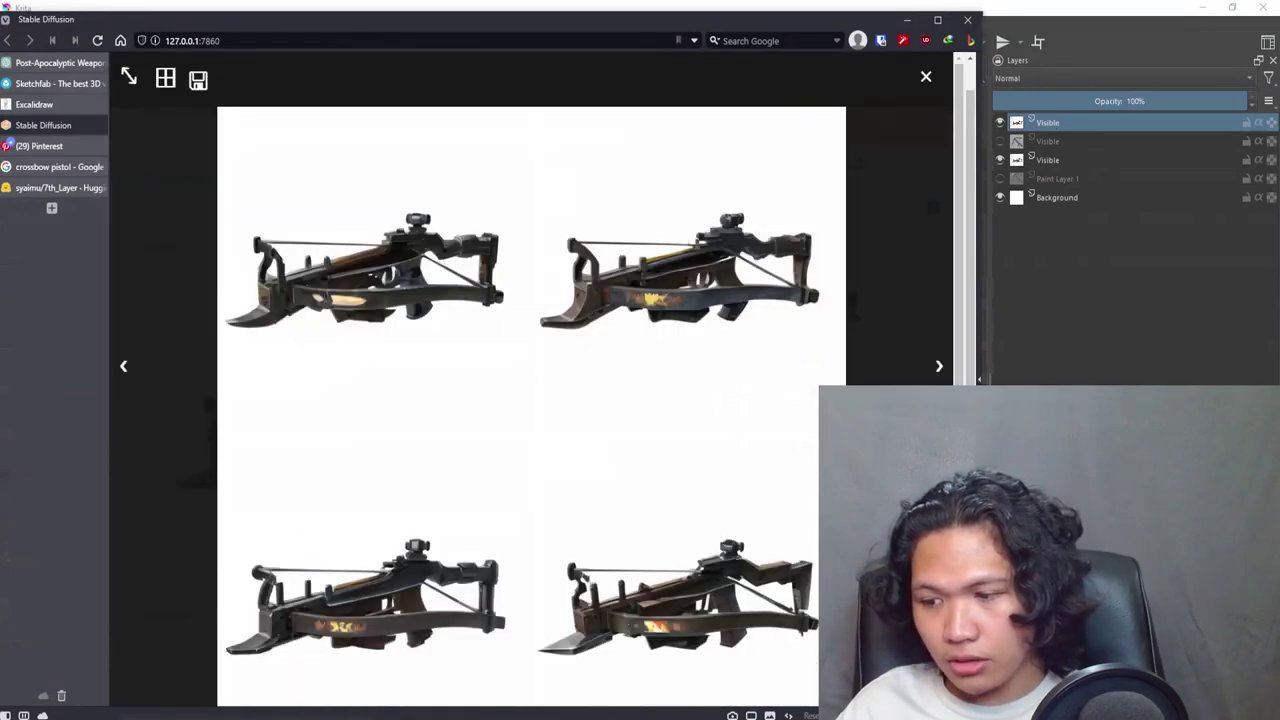
# Copy the fourth generated crossbow with the pointed blade and paste it into Krita as a new layer
pyautogui.press('Escape')
pyautogui.click(798, 533)
pyautogui.click(762, 462)
pyautogui.rightClick(604, 402)
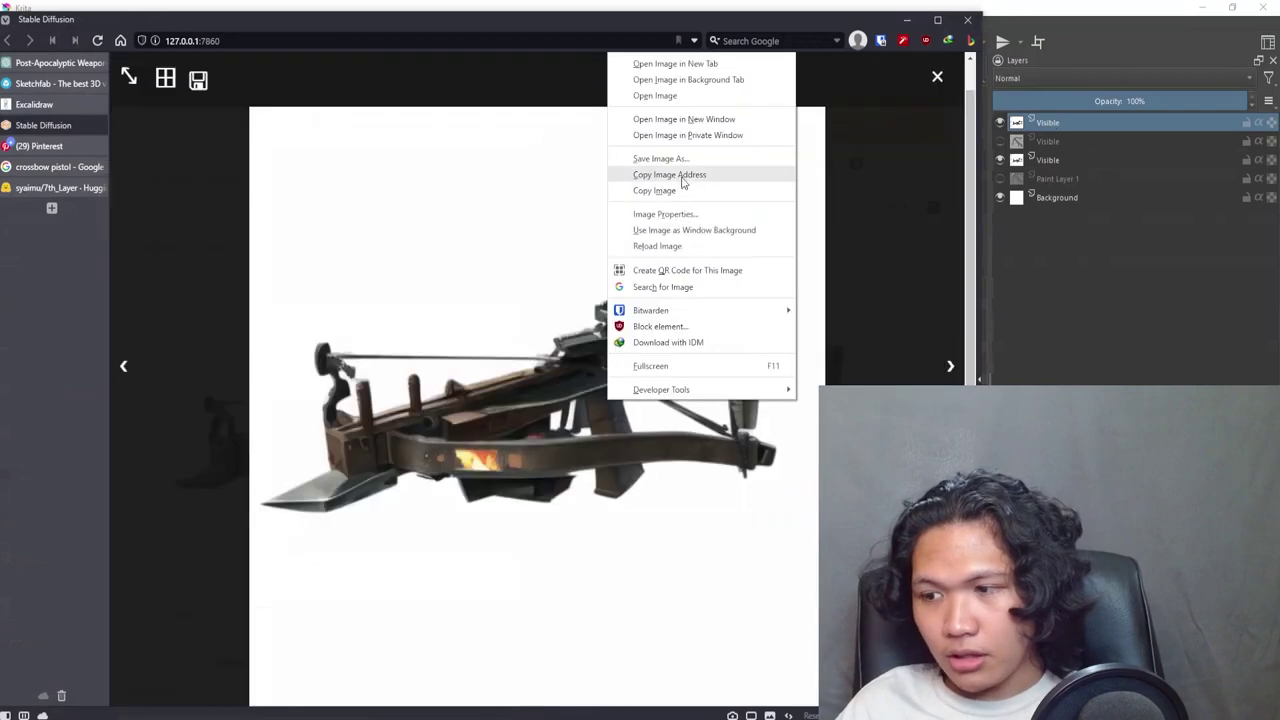
pyautogui.click(680, 192)
pyautogui.click(1078, 298)
pyautogui.hotkey('ctrl', 'v')
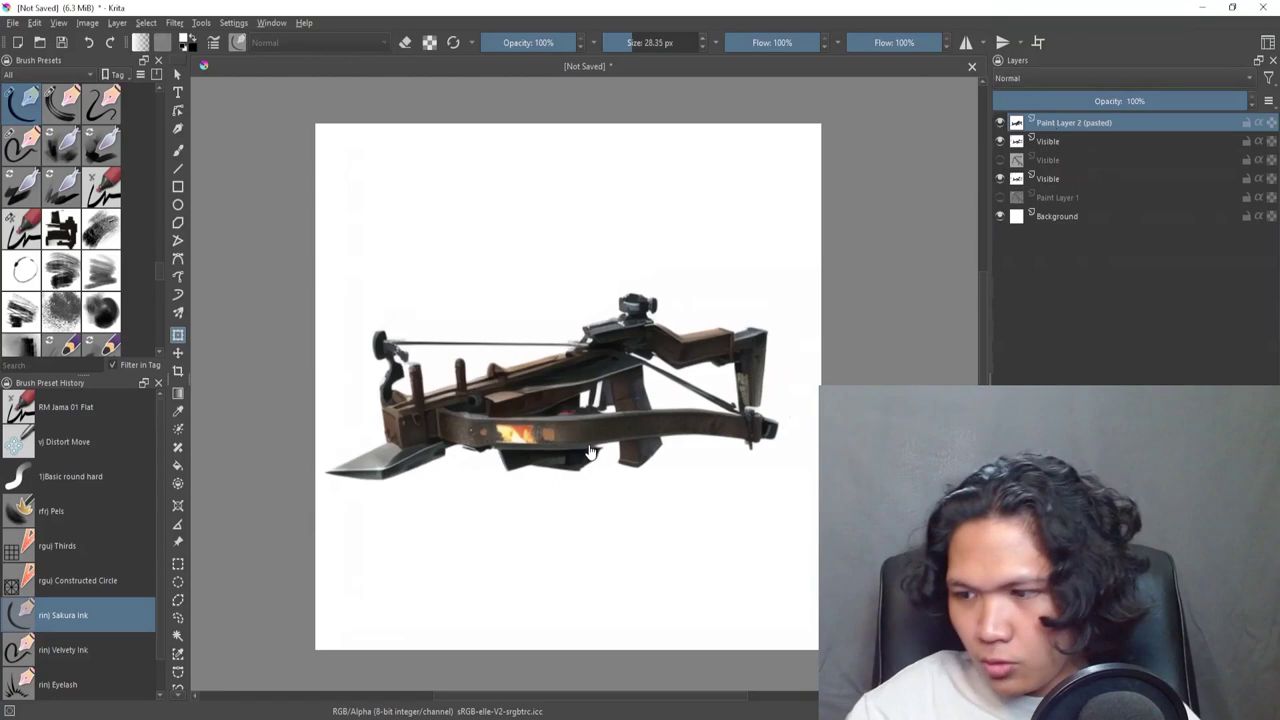
# Paint over the crossbow's scope and draw a dark circular ring sight in its place with the Sakura Ink brush
pyautogui.scroll(2, 640, 372)
pyautogui.press('/')
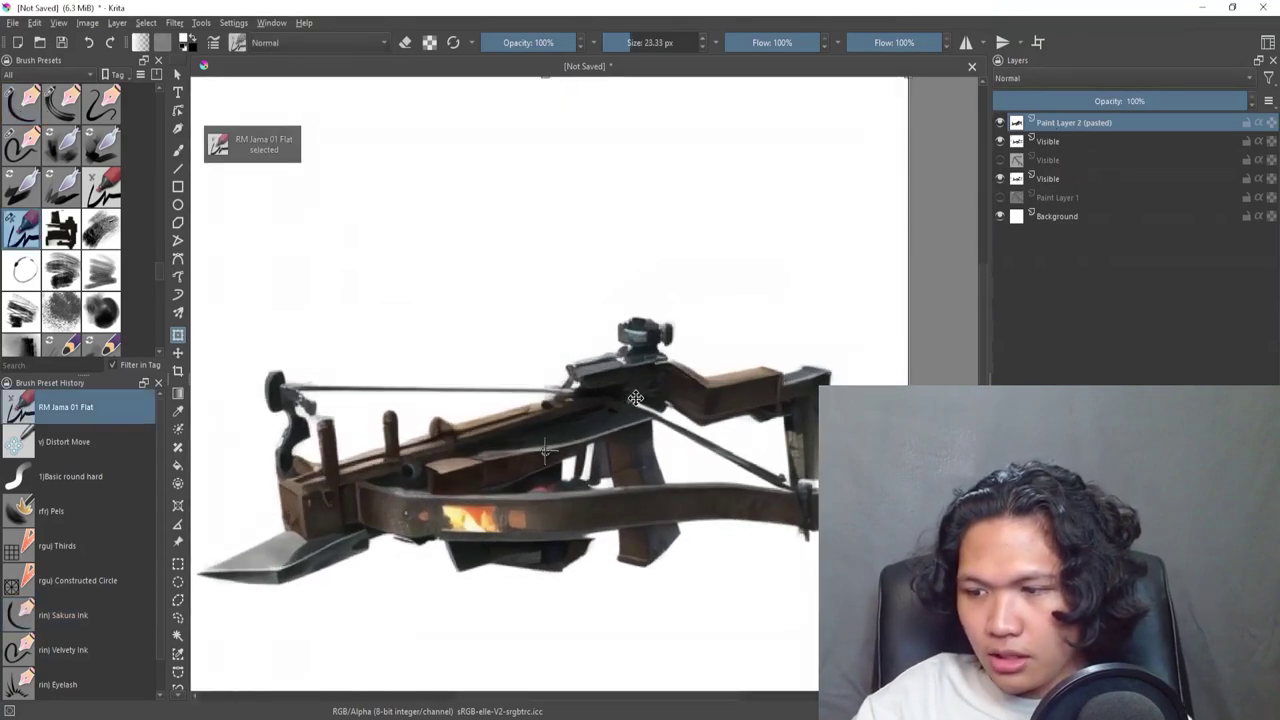
pyautogui.press('b')
pyautogui.press('/')
pyautogui.scroll(2, 667, 250)
pyautogui.moveTo(606, 368)
pyautogui.mouseDown()
pyautogui.moveTo(651, 364)
pyautogui.moveTo(634, 343)
pyautogui.moveTo(640, 360)
pyautogui.moveTo(570, 408)
pyautogui.mouseUp()
pyautogui.moveTo(549, 333); pyautogui.dragTo(580, 412)
pyautogui.moveTo(520, 366)
pyautogui.mouseDown()
pyautogui.moveTo(584, 416)
pyautogui.moveTo(535, 390)
pyautogui.moveTo(562, 404)
pyautogui.mouseUp()
pyautogui.hotkey('ctrl', 'z')
pyautogui.hotkey('ctrl', 'z')
# Paint short dark red aiming marks around the inside of the ring sight
pyautogui.moveTo(516, 376)
pyautogui.mouseDown()
pyautogui.moveTo(577, 369)
pyautogui.moveTo(562, 401)
pyautogui.moveTo(545, 397)
pyautogui.moveTo(594, 369)
pyautogui.moveTo(512, 334)
pyautogui.mouseUp()
pyautogui.hotkey('ctrl', 'z')
pyautogui.moveTo(517, 391)
pyautogui.mouseDown()
pyautogui.moveTo(546, 377)
pyautogui.moveTo(535, 387)
pyautogui.moveTo(532, 359)
pyautogui.mouseUp()
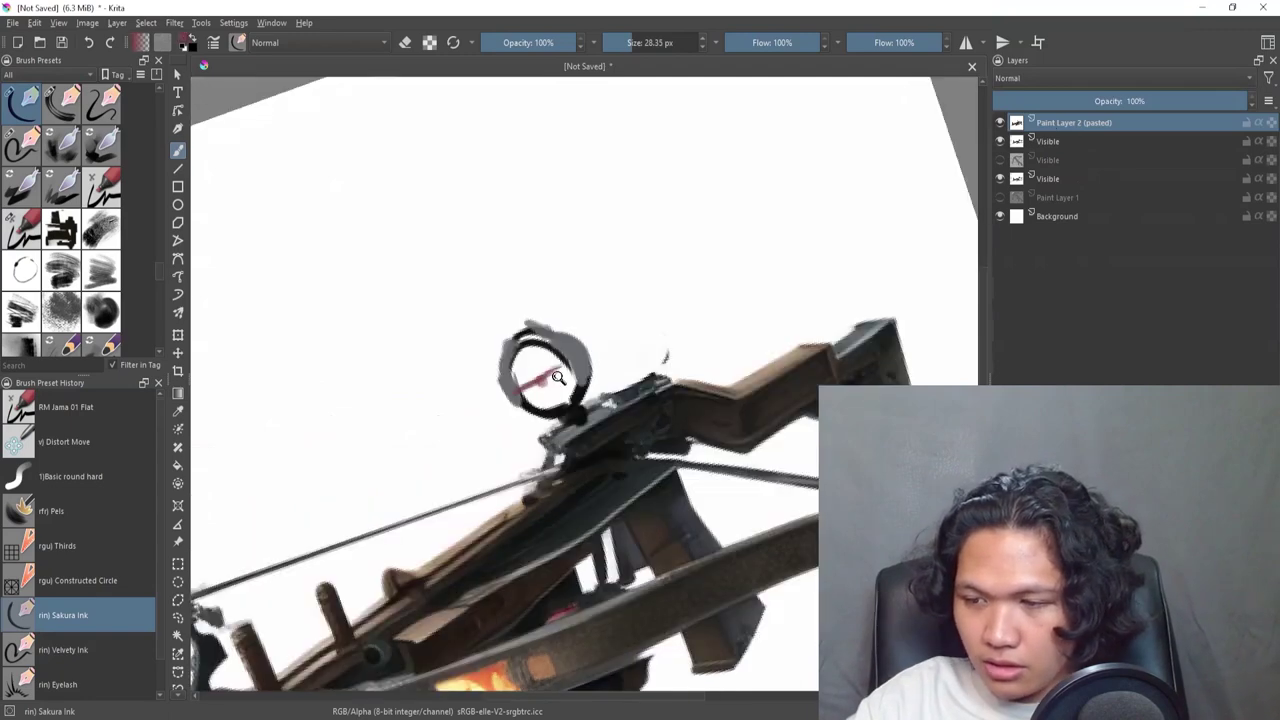
pyautogui.hotkey('ctrl', 'z')
pyautogui.moveTo(566, 405); pyautogui.dragTo(559, 394)
pyautogui.moveTo(617, 383)
pyautogui.mouseDown()
pyautogui.moveTo(640, 443)
pyautogui.moveTo(662, 398)
pyautogui.mouseUp()
pyautogui.press('5')
# Reshape the grip with sampled dark color above the bow limb and white paint over its lower end
pyautogui.moveTo(627, 522); pyautogui.dragTo(574, 556)
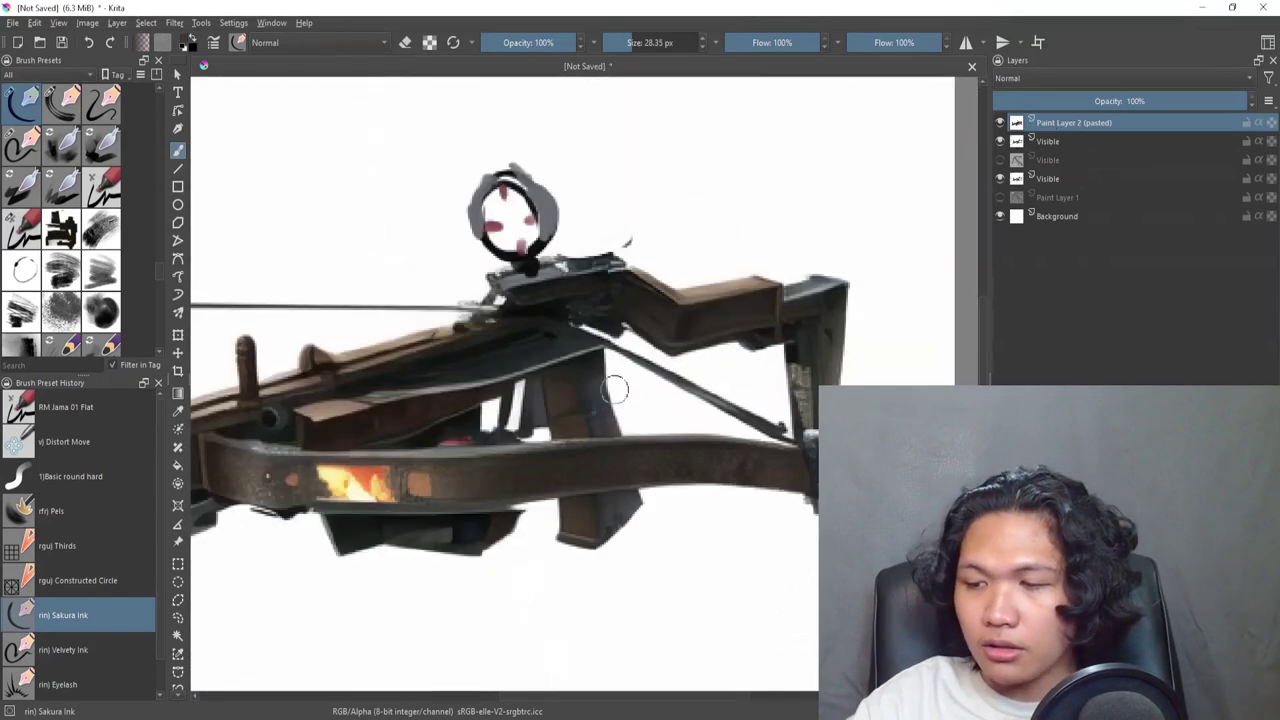
pyautogui.moveTo(676, 238)
pyautogui.mouseDown()
pyautogui.moveTo(602, 208)
pyautogui.moveTo(587, 405)
pyautogui.moveTo(634, 234)
pyautogui.moveTo(722, 296)
pyautogui.moveTo(703, 284)
pyautogui.moveTo(698, 308)
pyautogui.mouseUp()
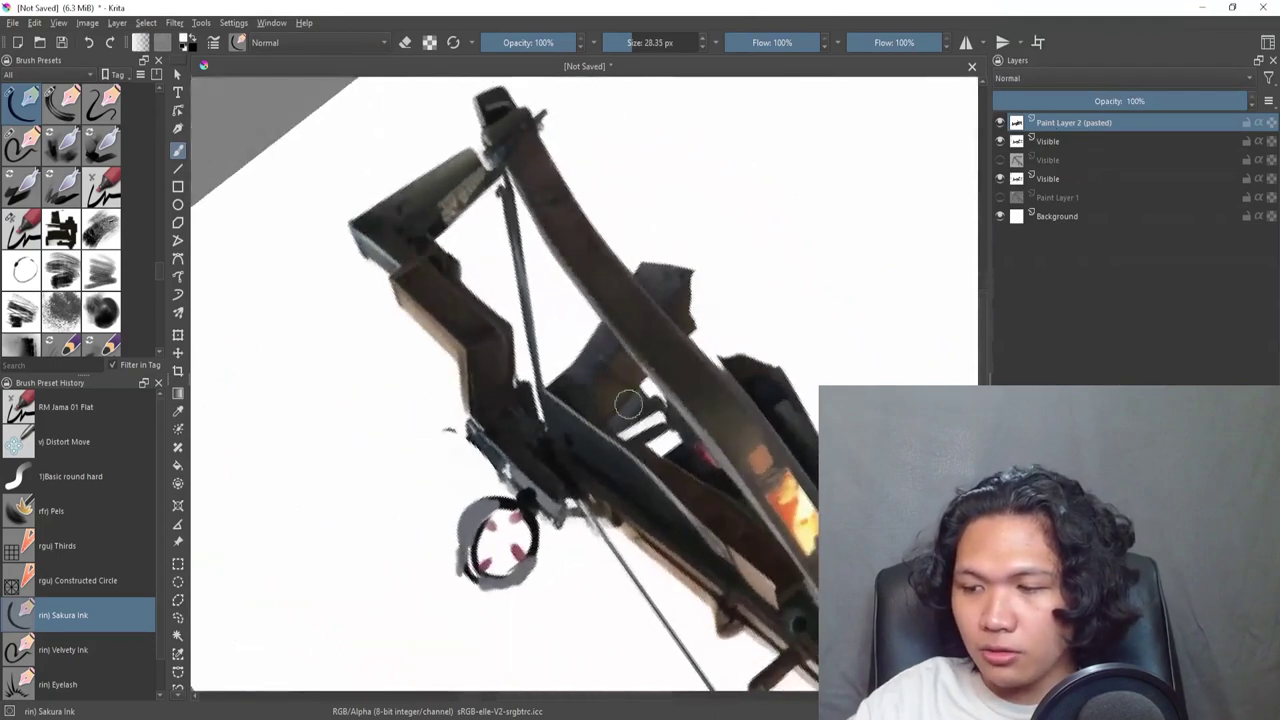
pyautogui.keyDown('ctrl'); pyautogui.click(589, 348); pyautogui.keyUp('ctrl')
pyautogui.moveTo(575, 359); pyautogui.dragTo(580, 312)
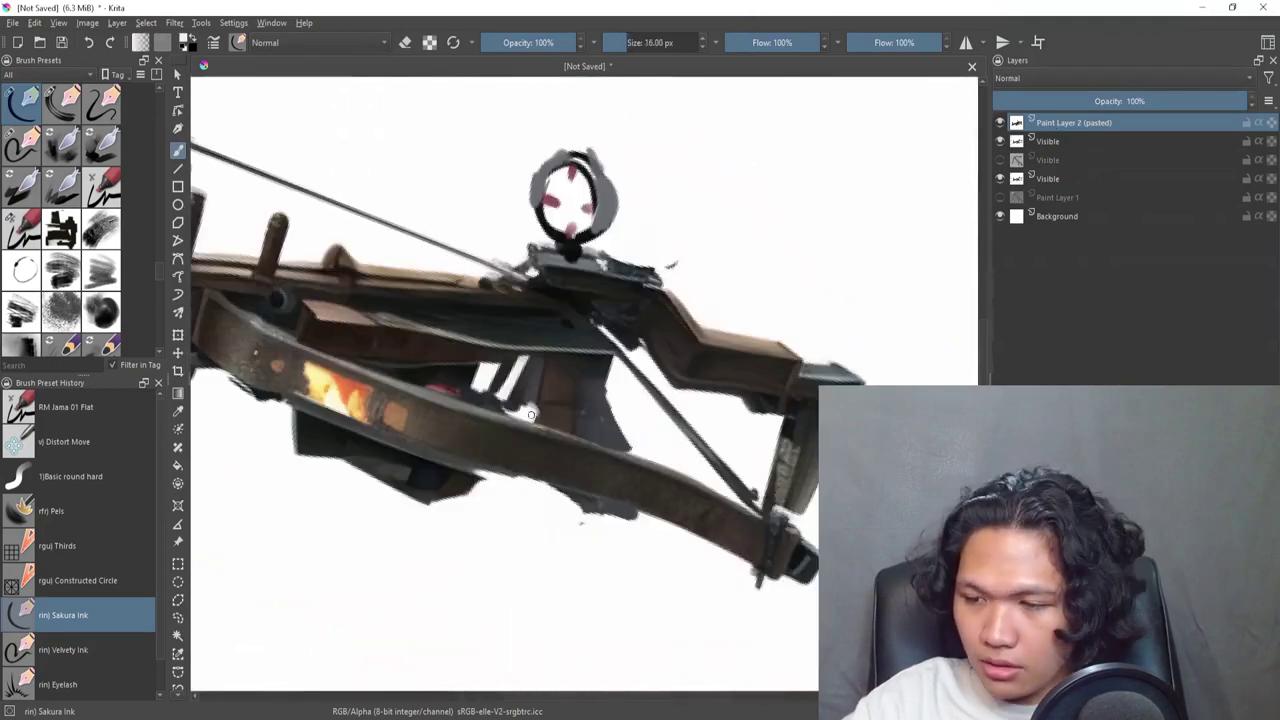
pyautogui.moveTo(556, 485); pyautogui.dragTo(663, 394)
pyautogui.hotkey('ctrl', '-')
pyautogui.hotkey('ctrl', '-')
pyautogui.hotkey('ctrl', '-')
pyautogui.hotkey('ctrl', '-')
pyautogui.press('5')
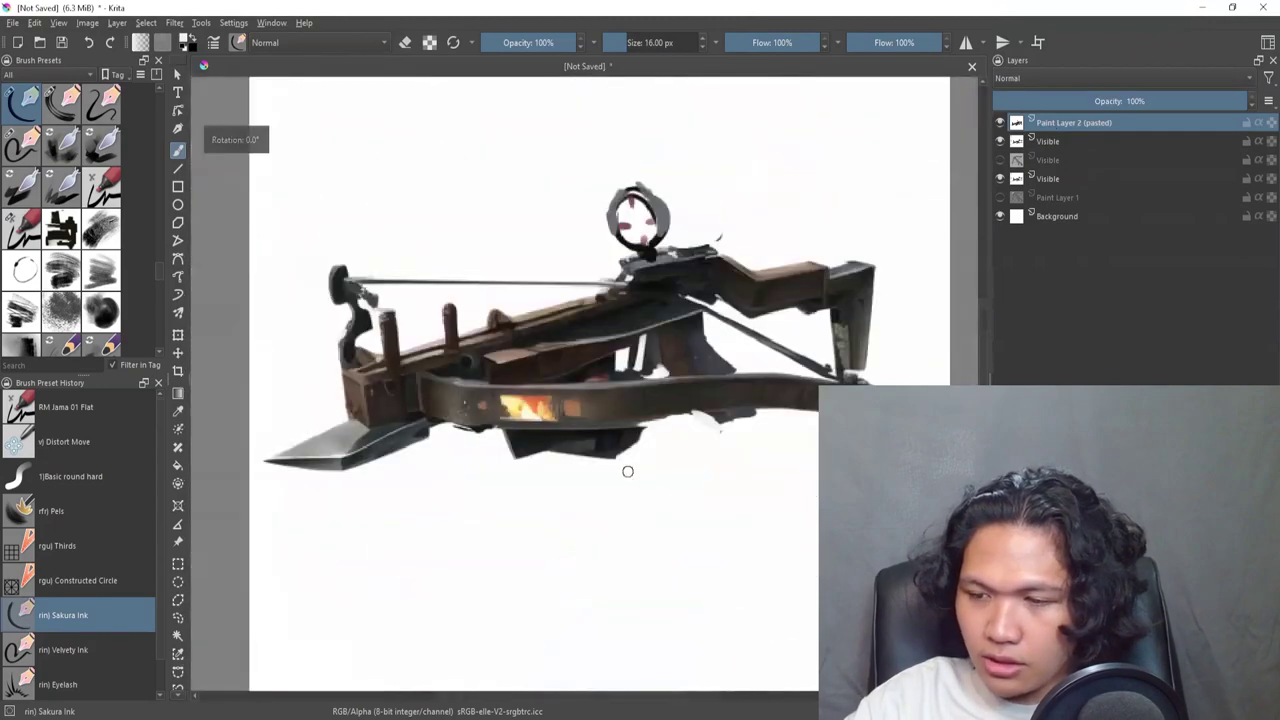
# Outline the curved front bow limb with a freehand selection
pyautogui.press('l')
pyautogui.click(421, 377)
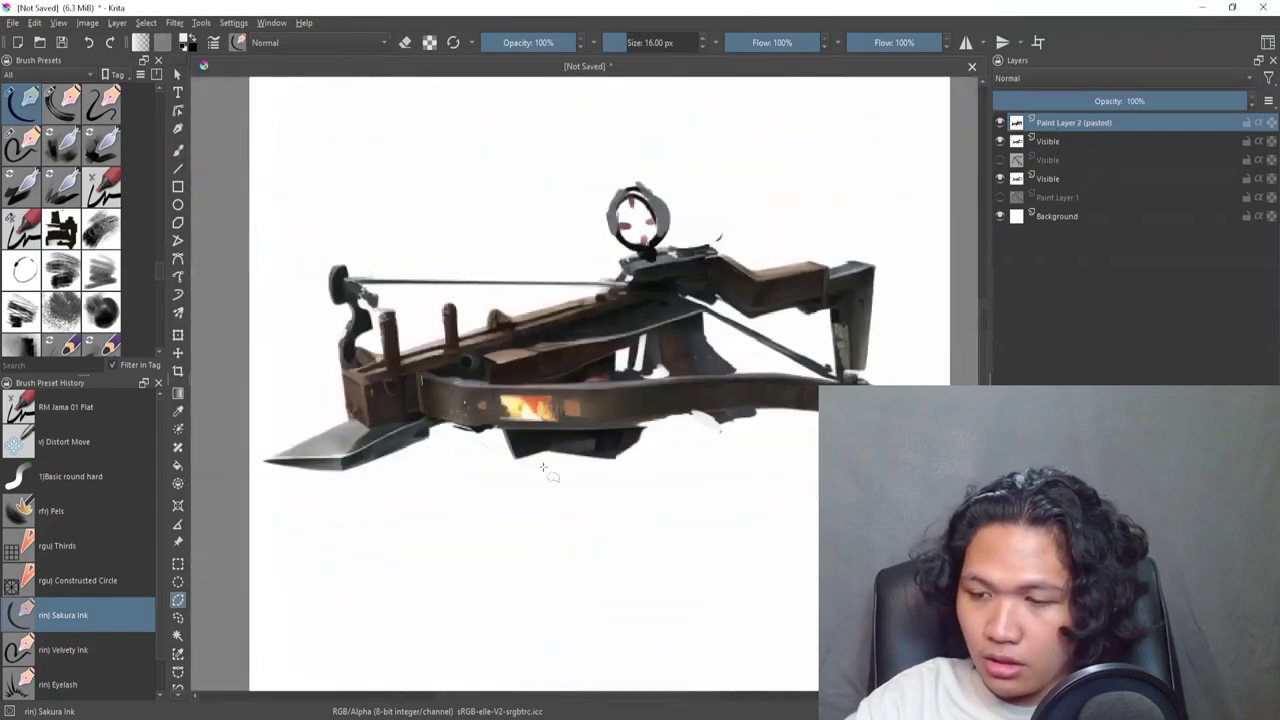
pyautogui.click(655, 420)
pyautogui.click(750, 406)
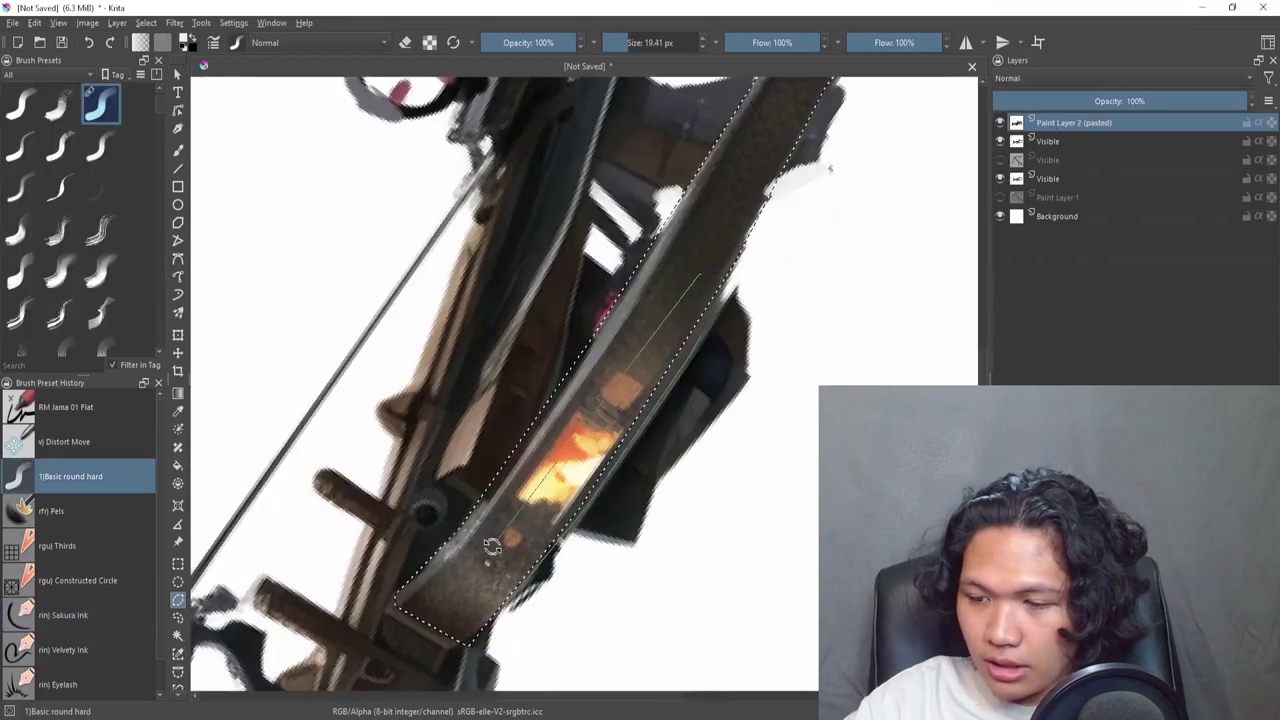
# Fill the selected bow limb with a speckled grey metal texture using the rx soft hatch brush
pyautogui.moveTo(491, 549); pyautogui.dragTo(715, 429)
pyautogui.press('5')
pyautogui.moveTo(715, 429); pyautogui.dragTo(741, 407)
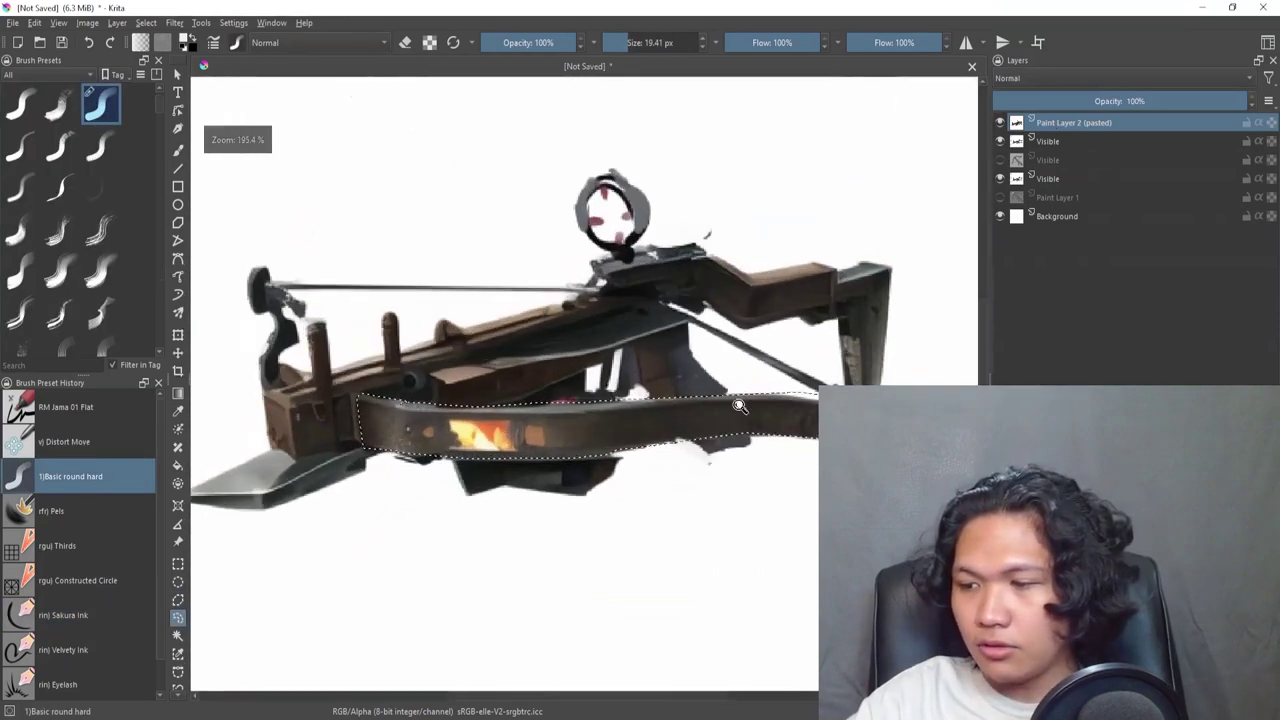
pyautogui.moveTo(850, 300); pyautogui.dragTo(849, 354)
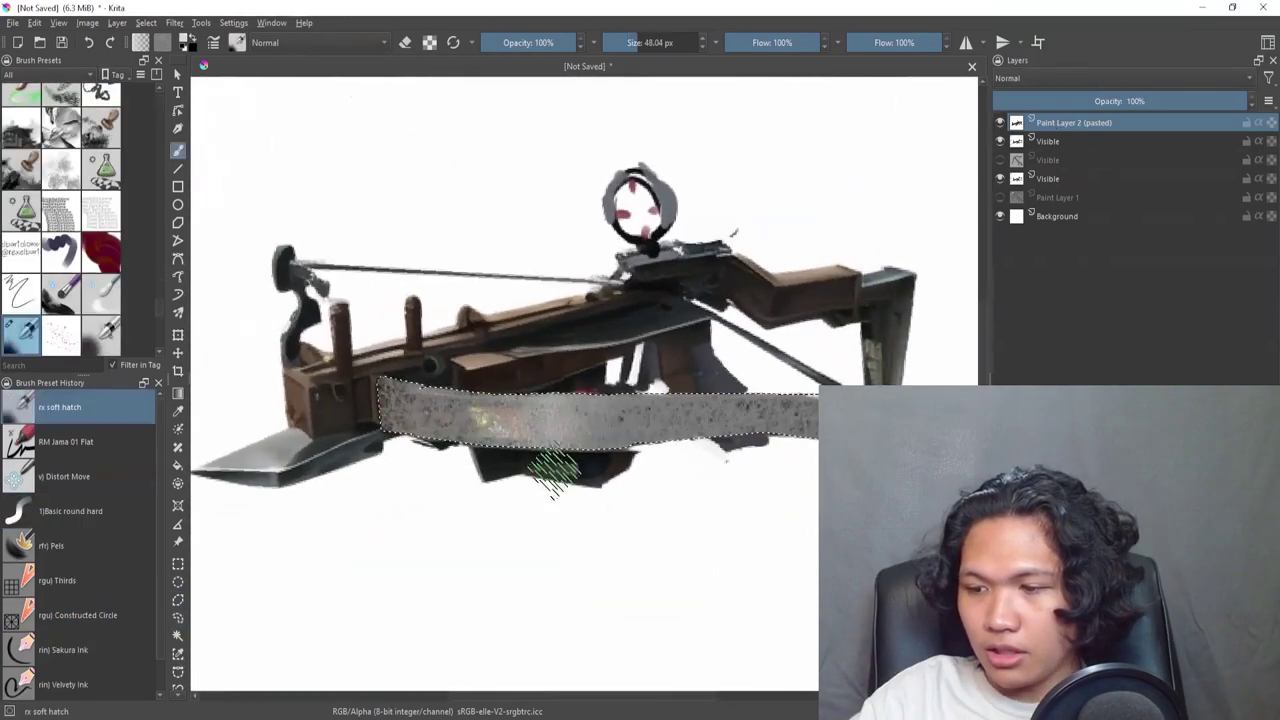
pyautogui.moveTo(557, 465); pyautogui.dragTo(603, 477)
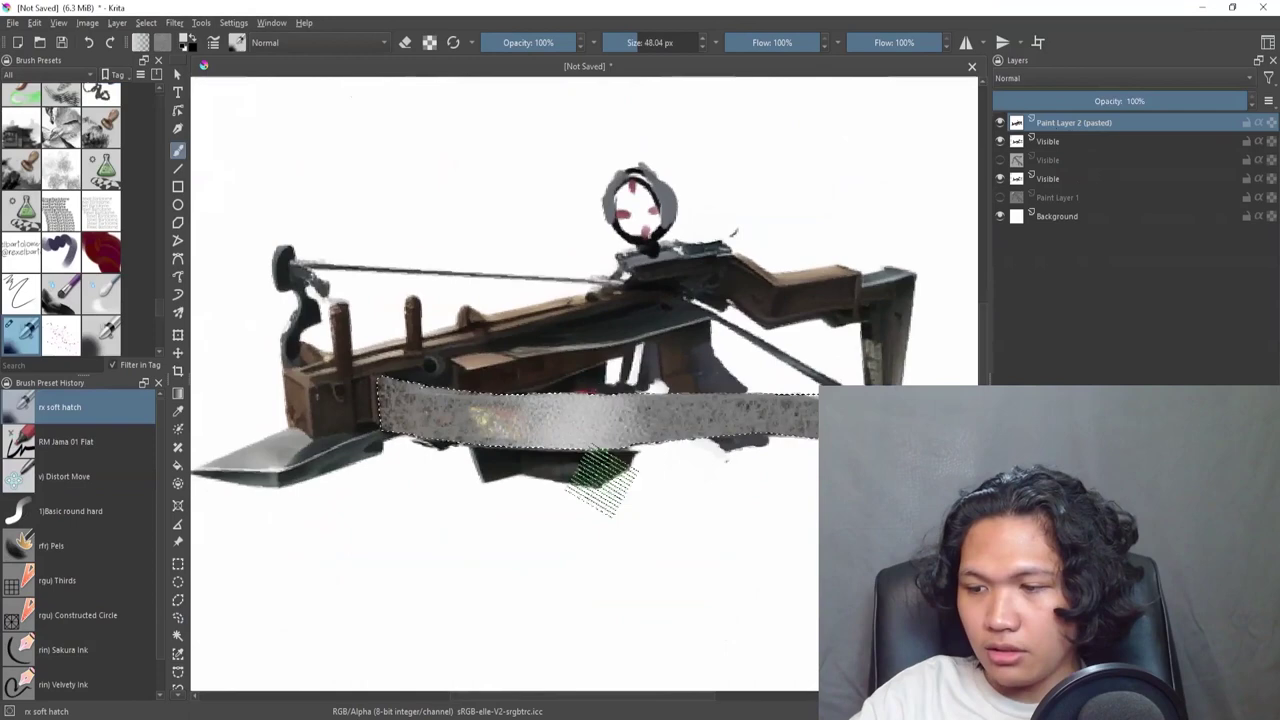
pyautogui.press('5')
# Select a dark brown paint colour, clear the bow limb selection and switch to the RM Jama 01 Flat brush
pyautogui.hotkey('shift', 'i')
pyautogui.hotkey('shift', 'i')
pyautogui.click(712, 343)
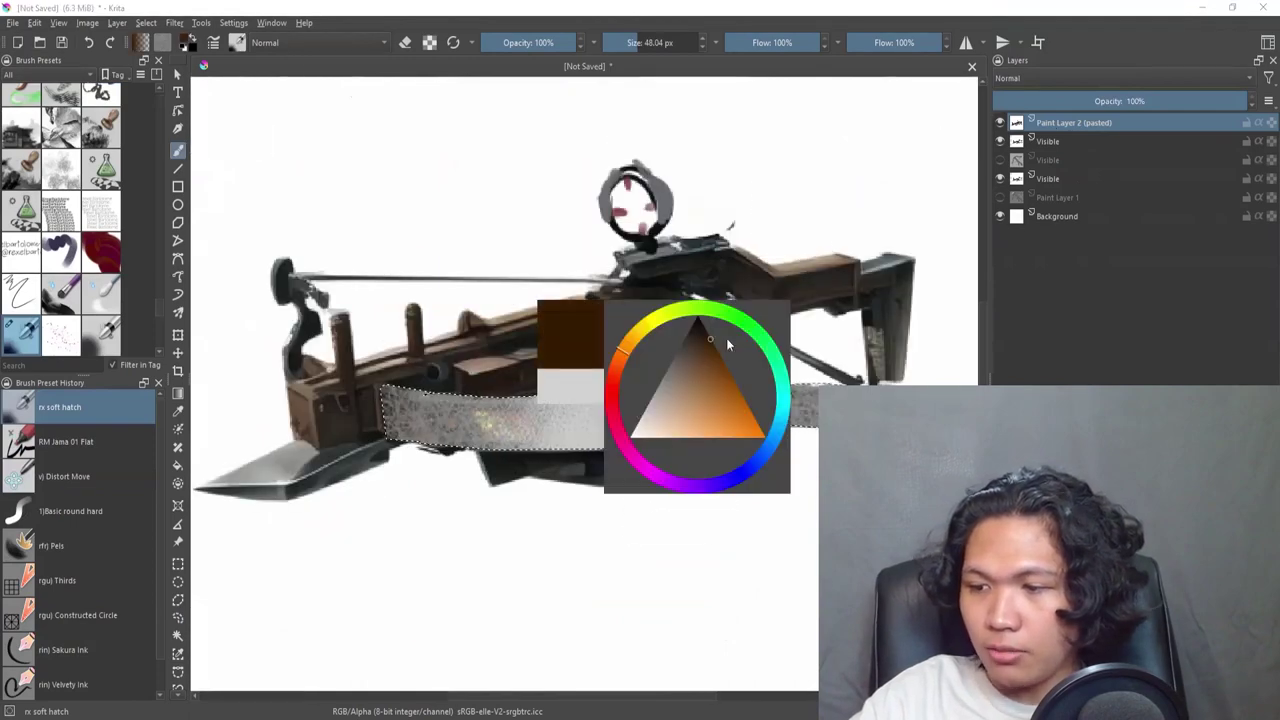
pyautogui.moveTo(796, 454); pyautogui.dragTo(781, 454)
pyautogui.press('/')
pyautogui.moveTo(430, 472); pyautogui.dragTo(638, 529)
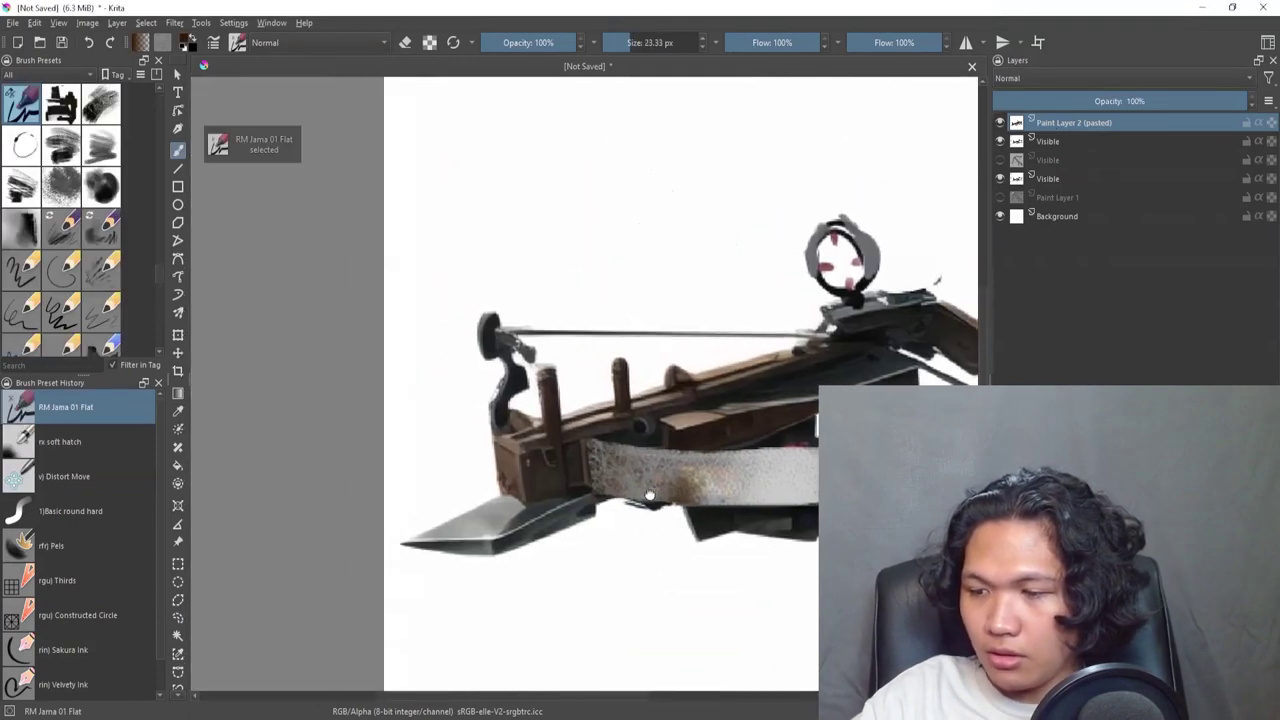
# Touch up the crossbow around the front bow limb with sampled colours and a smaller RM Jama 01 Flat brush
pyautogui.keyDown('ctrl'); pyautogui.click(798, 478); pyautogui.keyUp('ctrl')
pyautogui.moveTo(511, 416); pyautogui.dragTo(497, 416)
pyautogui.moveTo(663, 300)
pyautogui.mouseDown()
pyautogui.moveTo(663, 374)
pyautogui.moveTo(663, 350)
pyautogui.mouseUp()
pyautogui.moveTo(652, 428); pyautogui.dragTo(664, 300)
pyautogui.moveTo(624, 382)
pyautogui.mouseDown()
pyautogui.moveTo(538, 464)
pyautogui.moveTo(684, 308)
pyautogui.mouseUp()
pyautogui.moveTo(684, 308)
pyautogui.mouseDown()
pyautogui.moveTo(581, 434)
pyautogui.moveTo(635, 475)
pyautogui.mouseUp()
pyautogui.press('5')
# Switch to Stable Diffusion, replace the img2img input with the painted side-view crossbow and generate variations
pyautogui.scroll(-1, 635, 474)
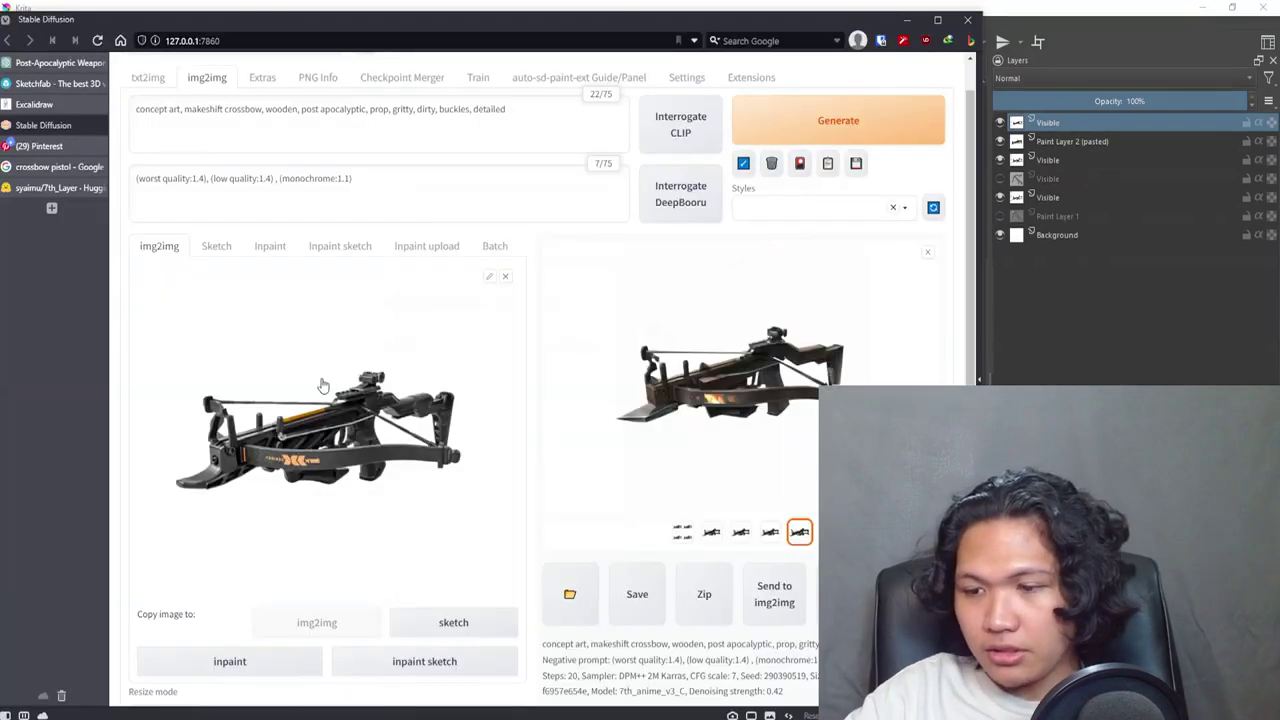
pyautogui.hotkey('ctrl', 'v')
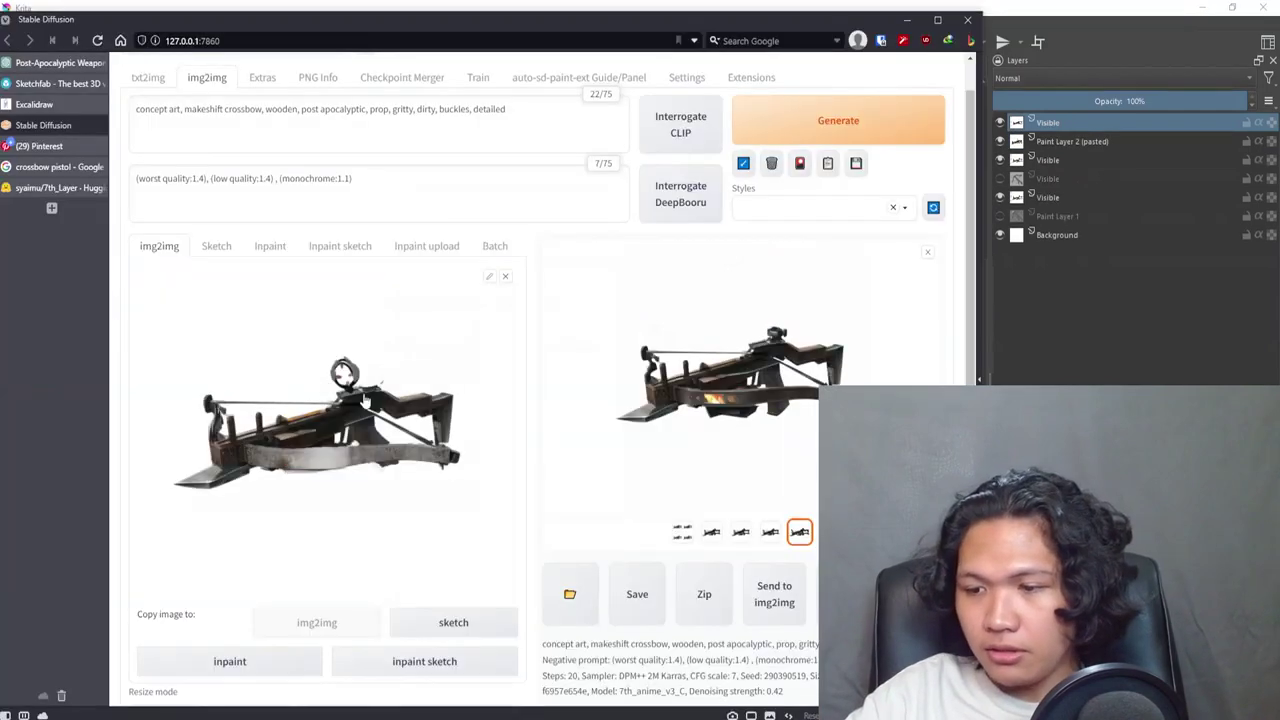
pyautogui.click(801, 116)
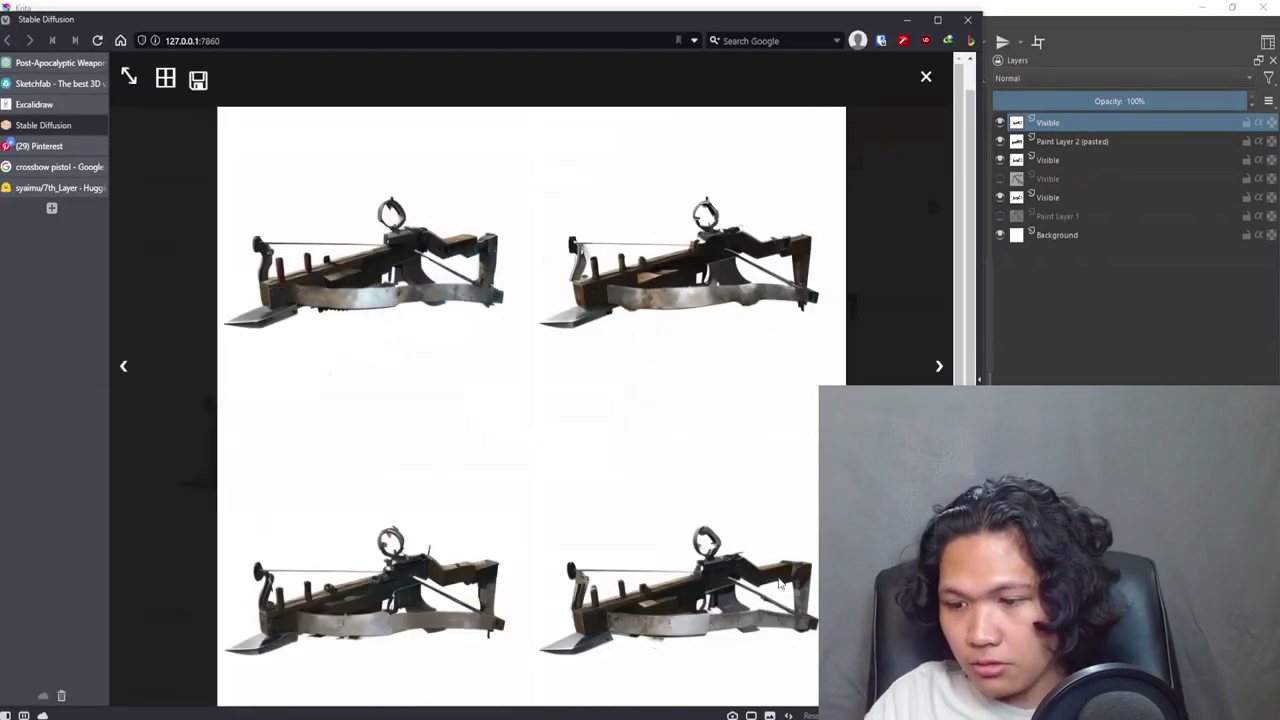
# Copy the first generated crossbow variation and paste it into the Krita document as a new layer
pyautogui.press('Right')
pyautogui.rightClick(775, 390)
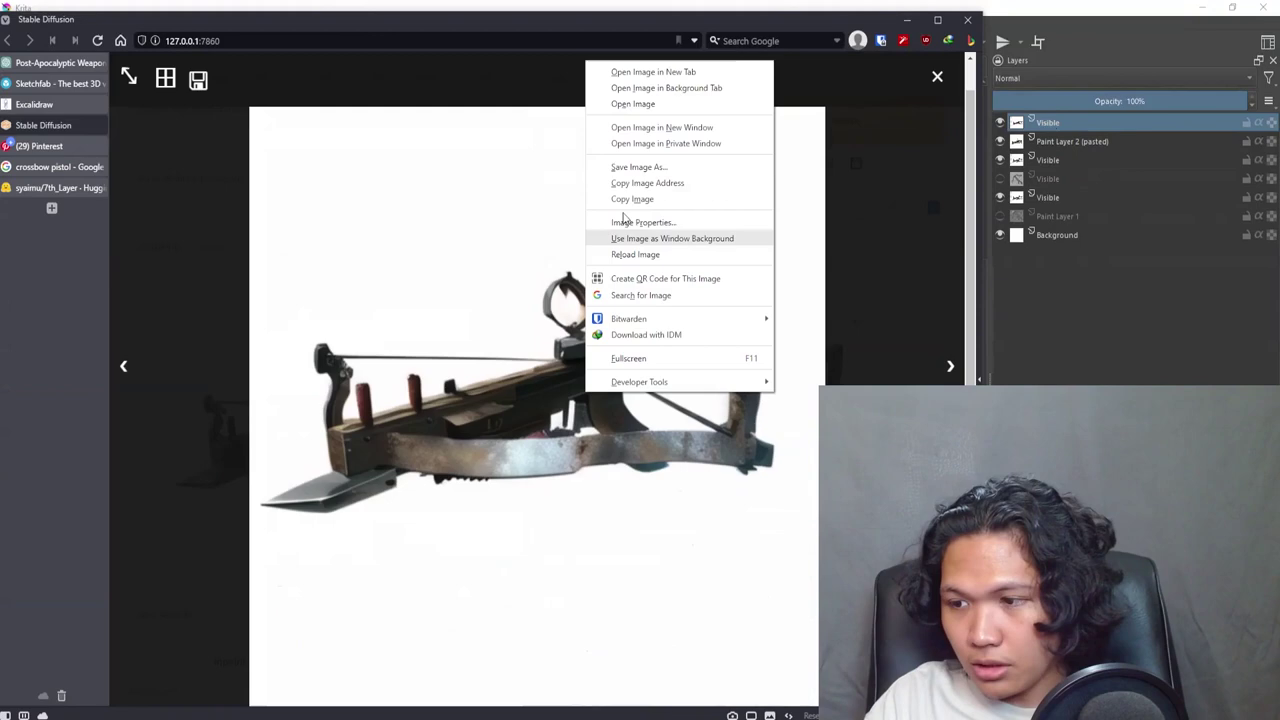
pyautogui.click(655, 201)
pyautogui.hotkey('alt', 'Tab')
pyautogui.hotkey('ctrl', 'v')
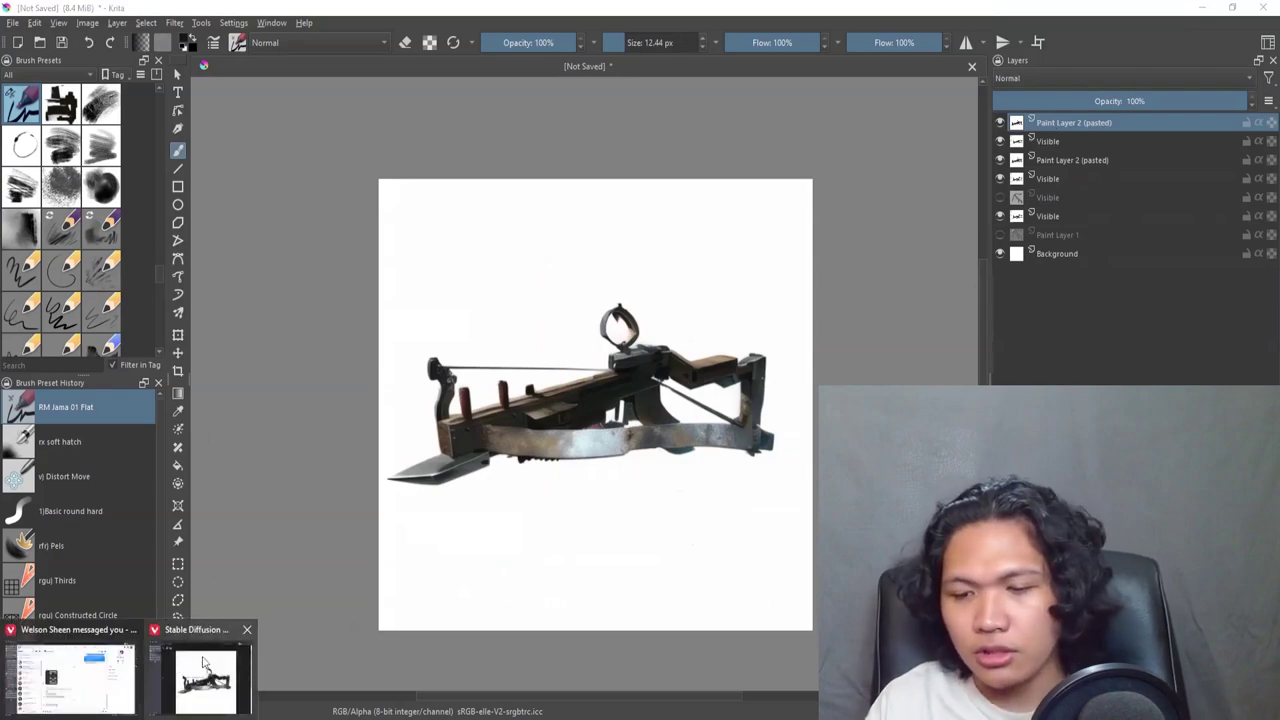
# Switch to the browser and examine the crossbow pistol image results and Sketchfab pistol crossbow models for another reference angle
pyautogui.click(203, 662)
pyautogui.click(59, 166)
pyautogui.scroll(-5, 531, 452)
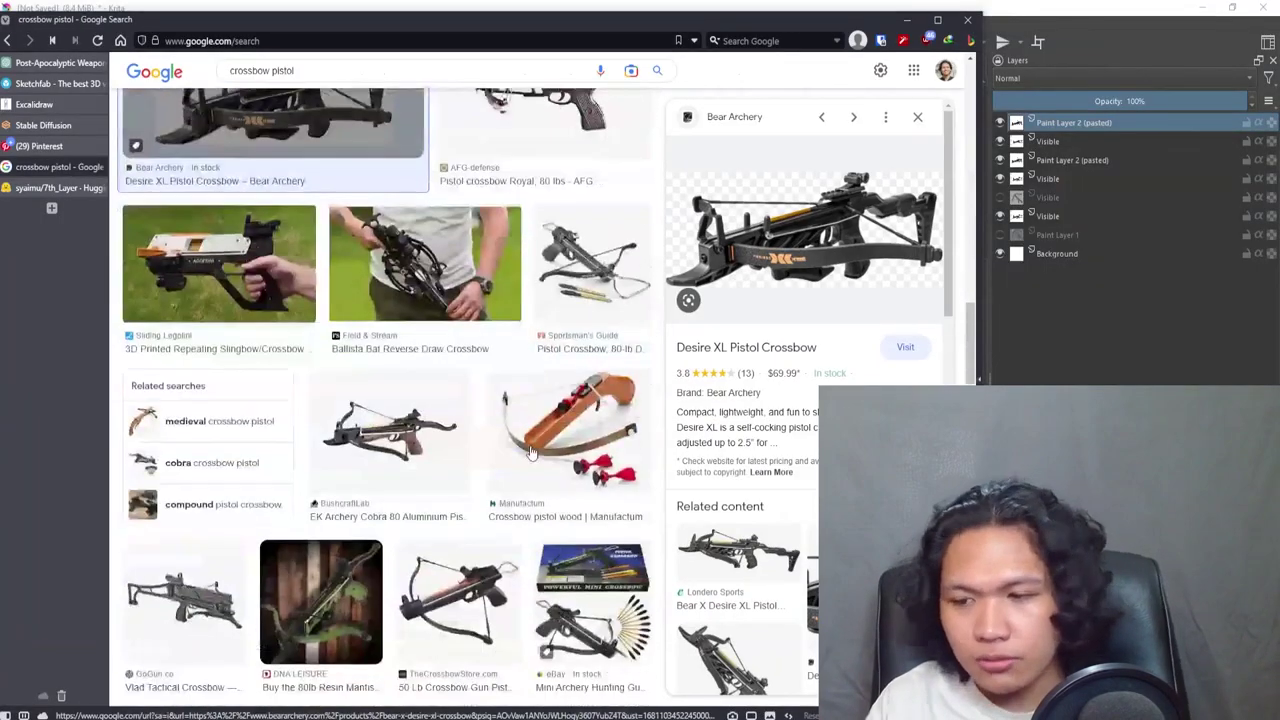
pyautogui.scroll(5, 531, 452)
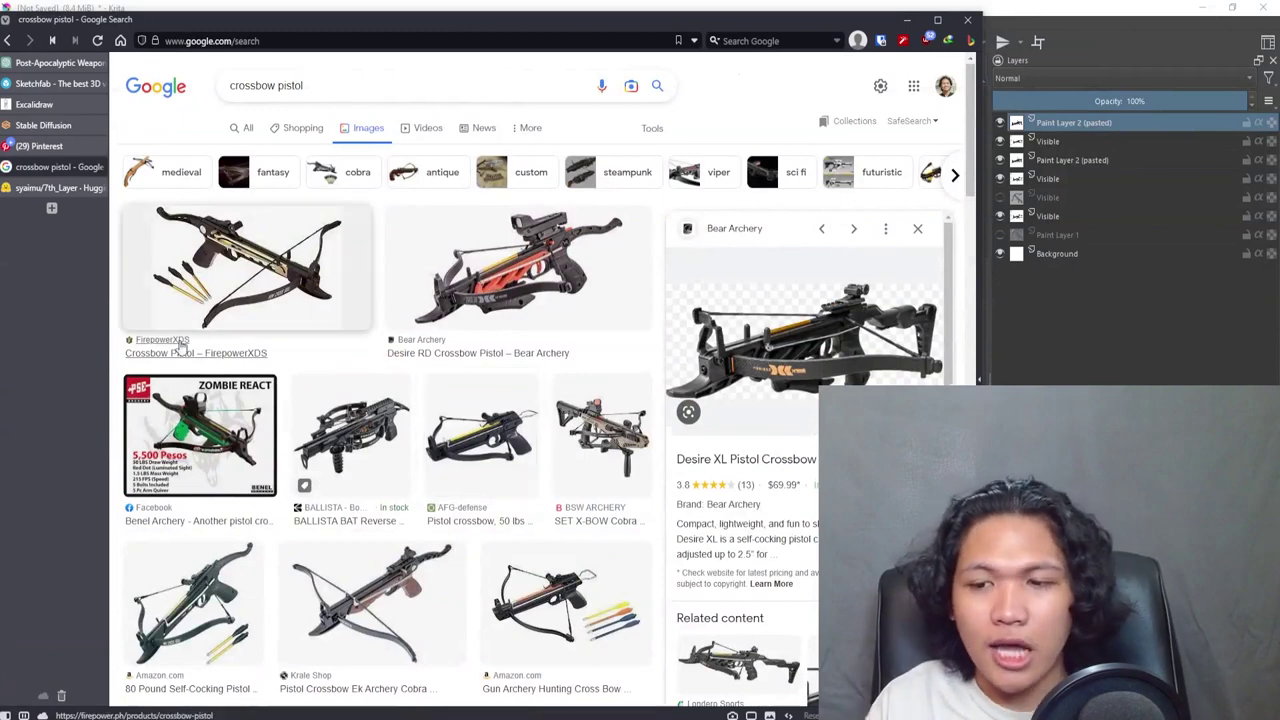
pyautogui.click(38, 88)
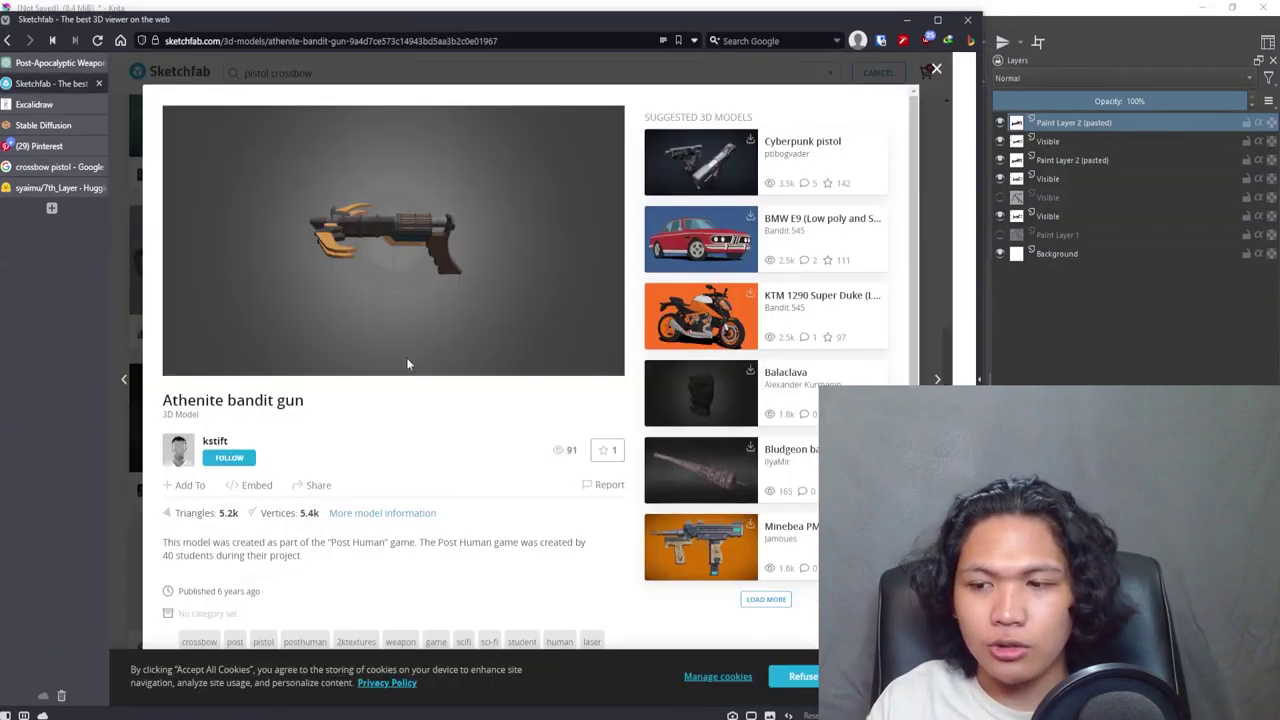
pyautogui.click(138, 541)
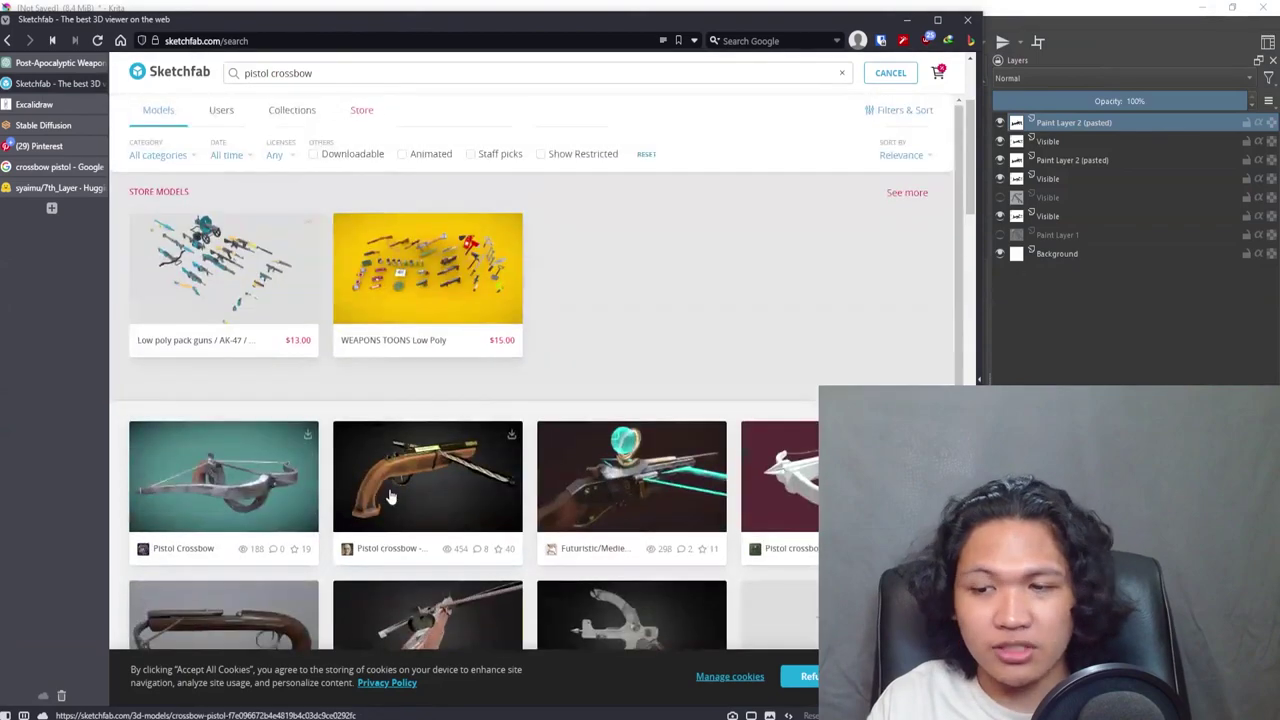
pyautogui.scroll(-2, 391, 497)
pyautogui.scroll(-3, 391, 497)
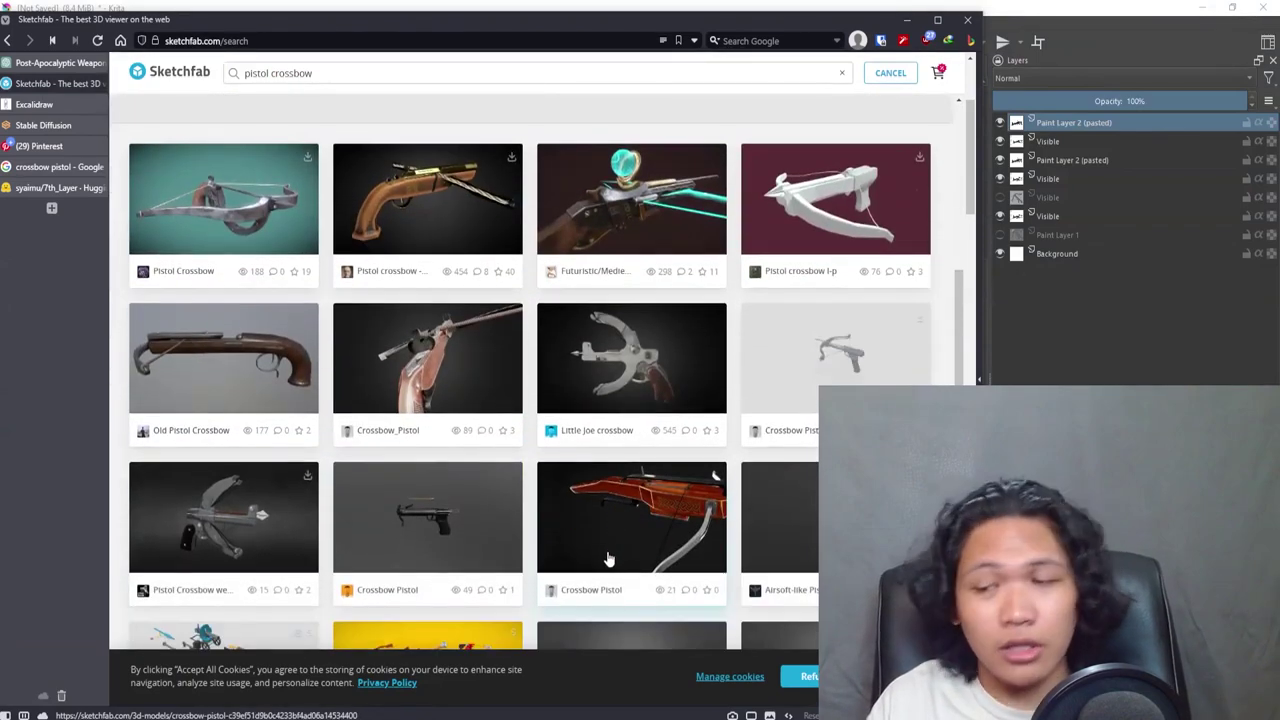
pyautogui.scroll(-2, 614, 551)
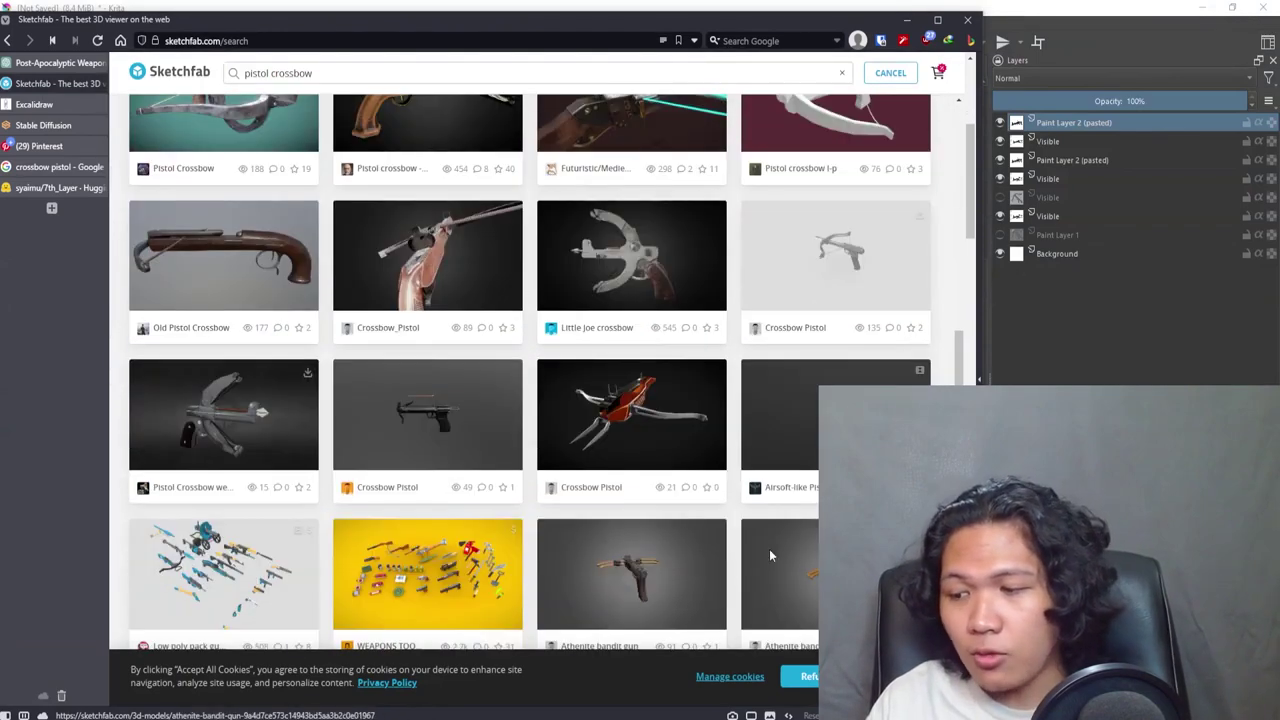
# Open the Athenite bandit gun model, orbit it to a rear view and paste a screenshot of its viewport into Krita
pyautogui.click(688, 568)
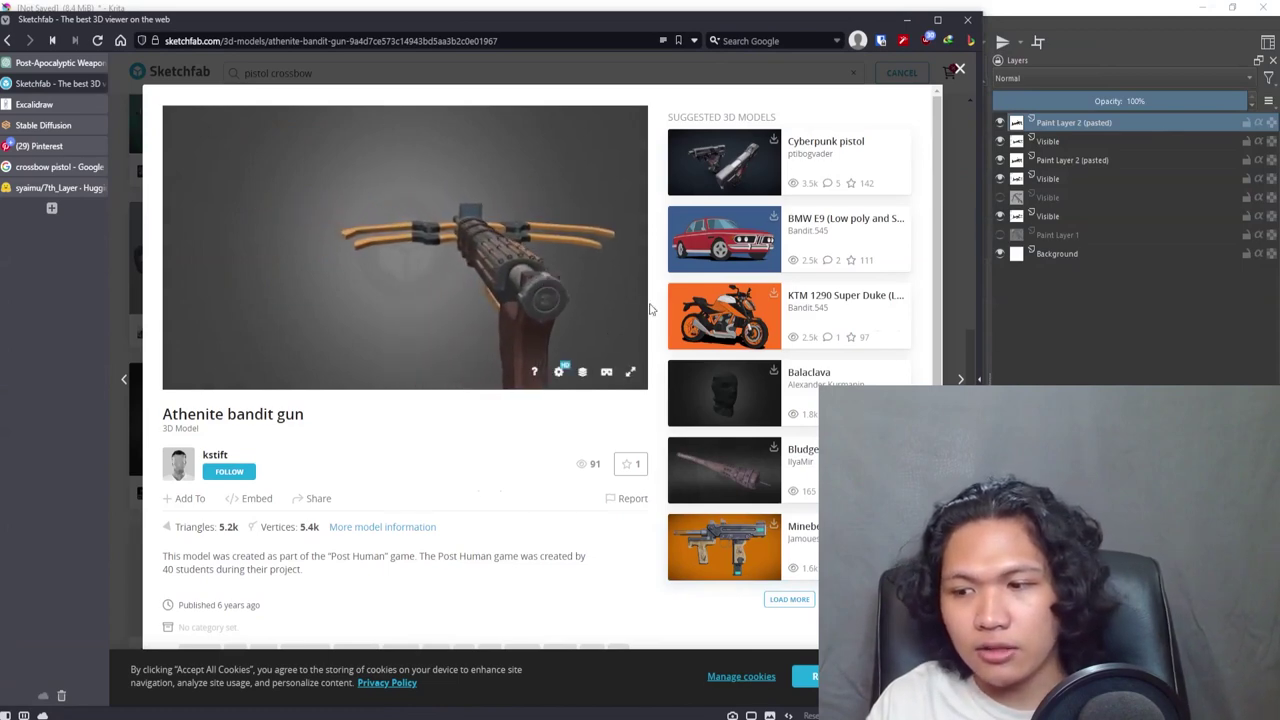
pyautogui.moveTo(580, 282); pyautogui.dragTo(556, 293)
pyautogui.press('ctrl+Print')
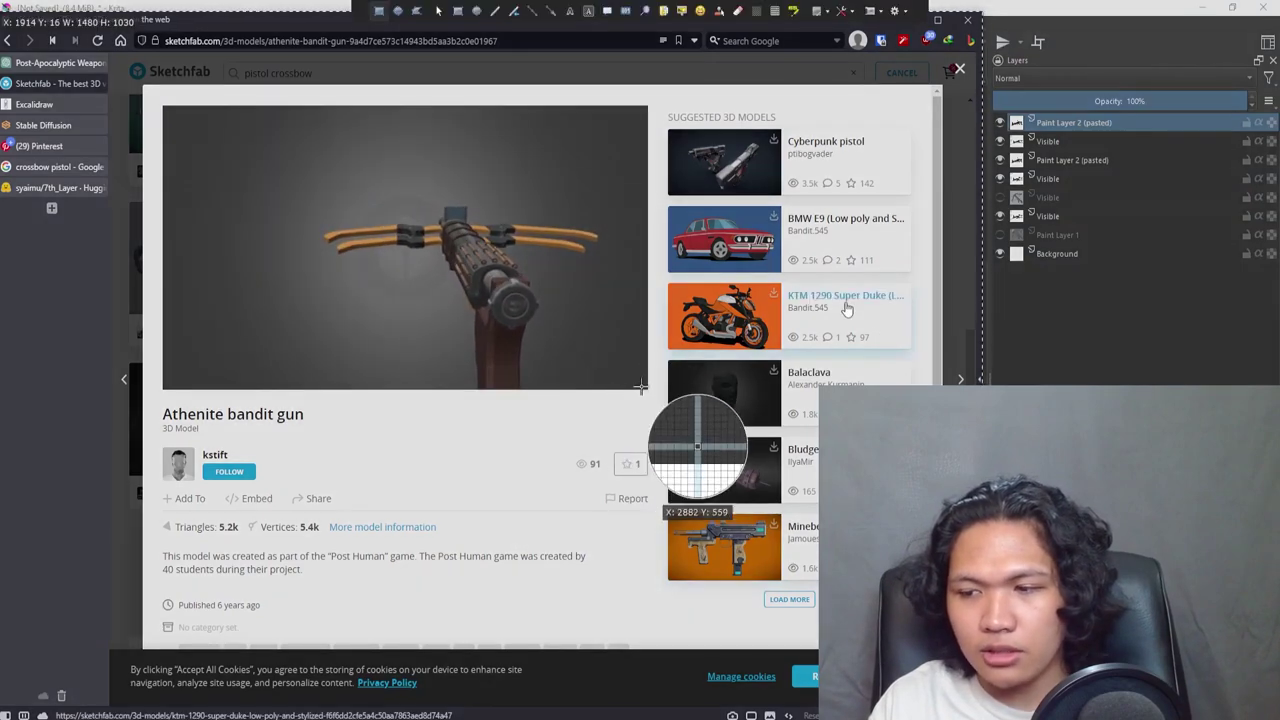
pyautogui.hotkey('ctrl', 'v')
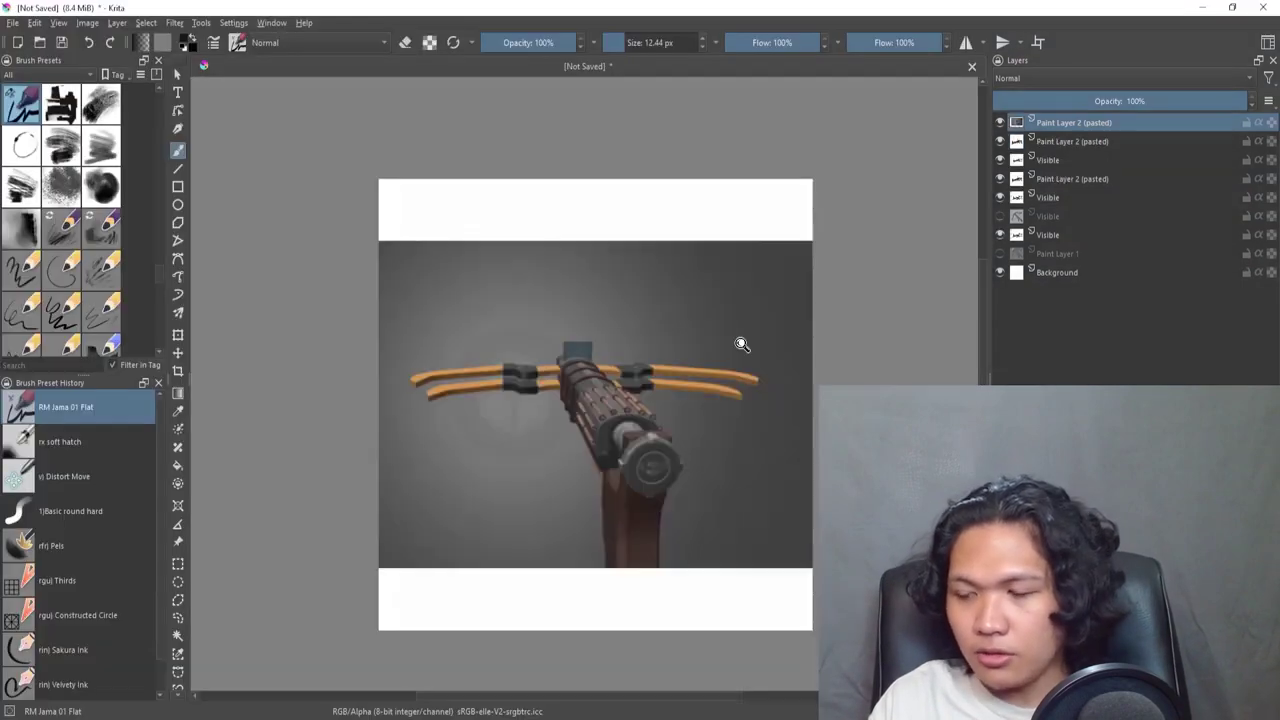
# Extend the wooden handle of the pasted rear-view reference down to the canvas edge with brown strokes
pyautogui.scroll(-1, 686, 366)
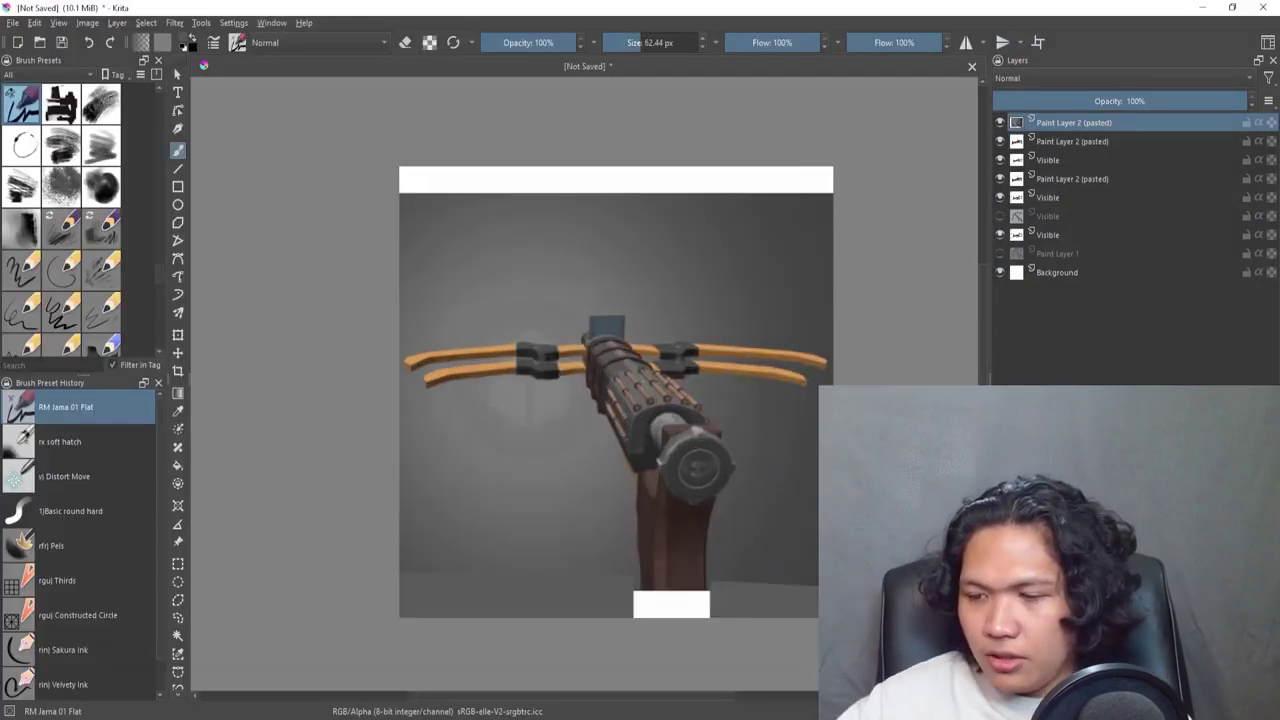
pyautogui.moveTo(676, 590)
pyautogui.mouseDown()
pyautogui.moveTo(694, 604)
pyautogui.moveTo(664, 612)
pyautogui.mouseUp()
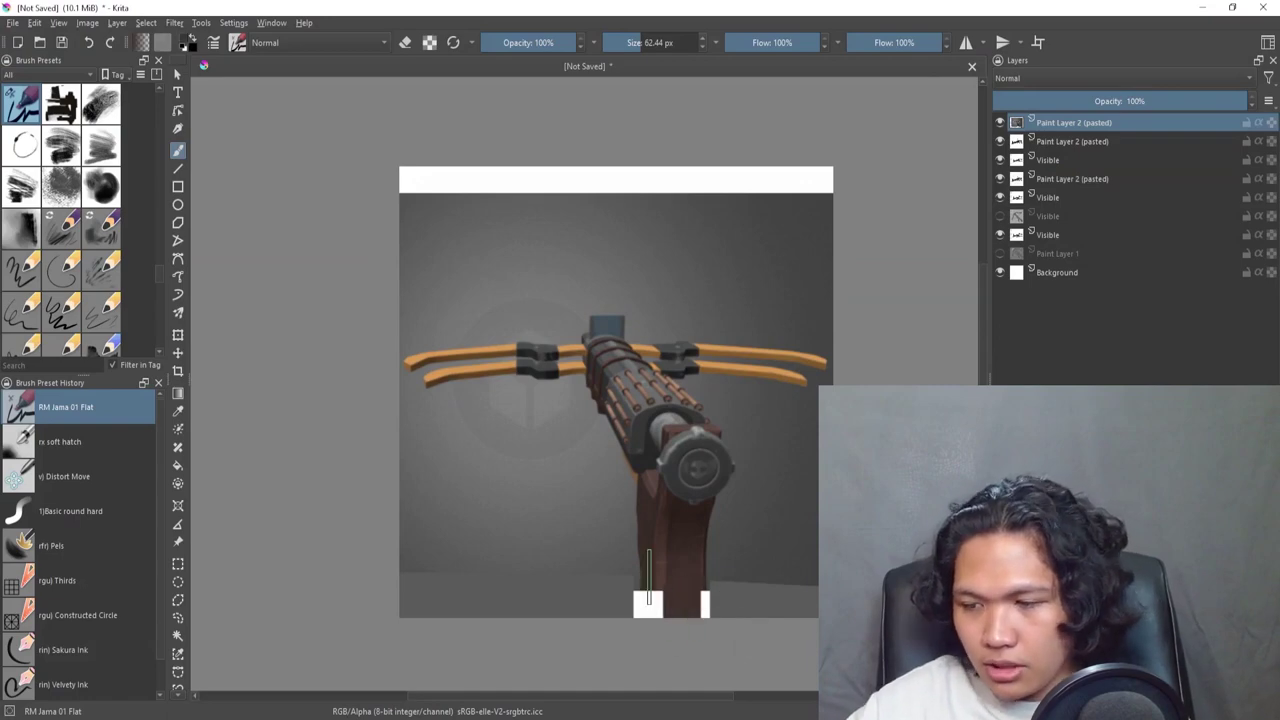
pyautogui.moveTo(663, 555); pyautogui.dragTo(666, 625)
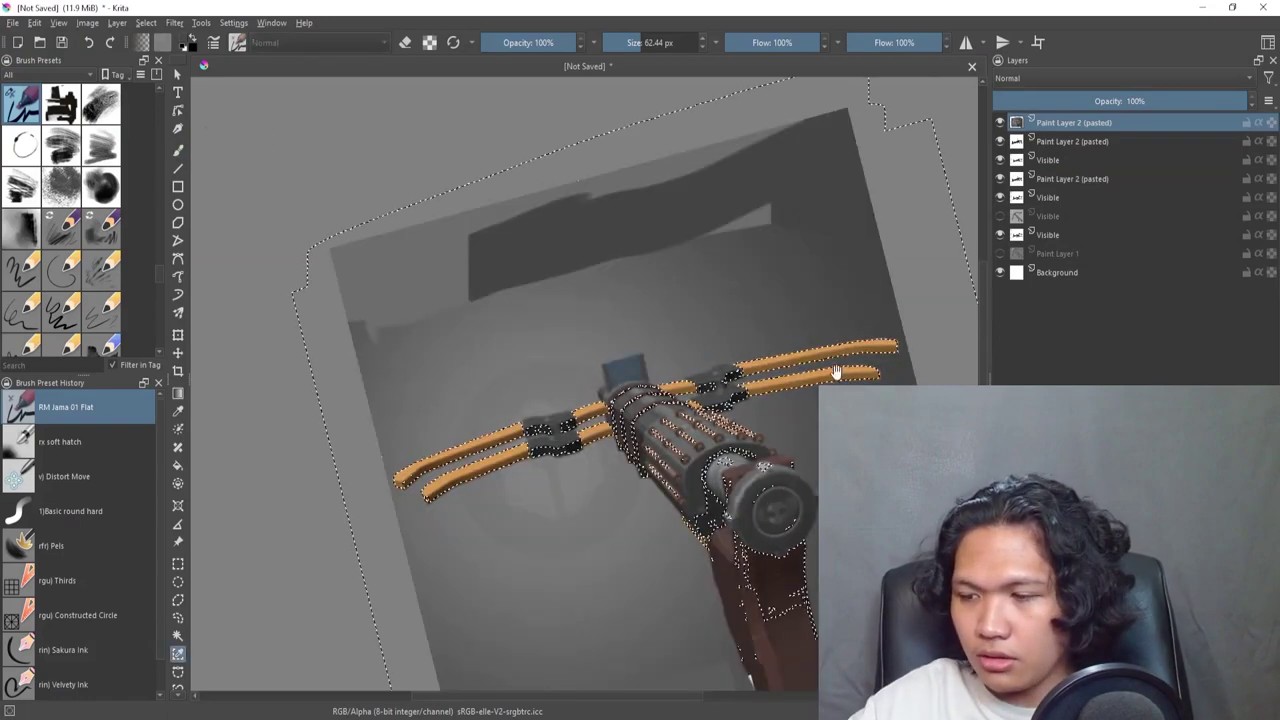
# Correct the background selection along both sides of the wooden handle with freehand selections, and clear the selection when done
pyautogui.moveTo(779, 563); pyautogui.dragTo(751, 506)
pyautogui.click(178, 617)
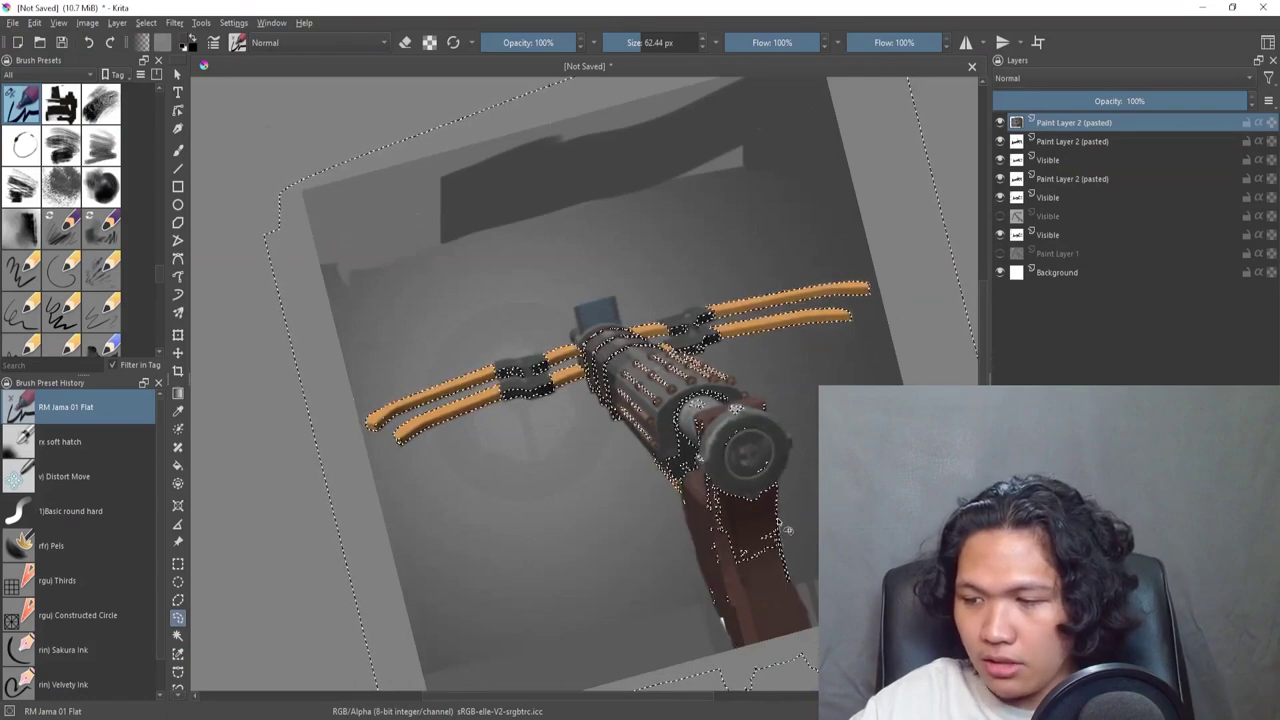
pyautogui.moveTo(781, 654)
pyautogui.mouseDown()
pyautogui.moveTo(668, 470)
pyautogui.moveTo(738, 396)
pyautogui.moveTo(796, 620)
pyautogui.mouseUp()
pyautogui.moveTo(790, 560); pyautogui.dragTo(601, 508)
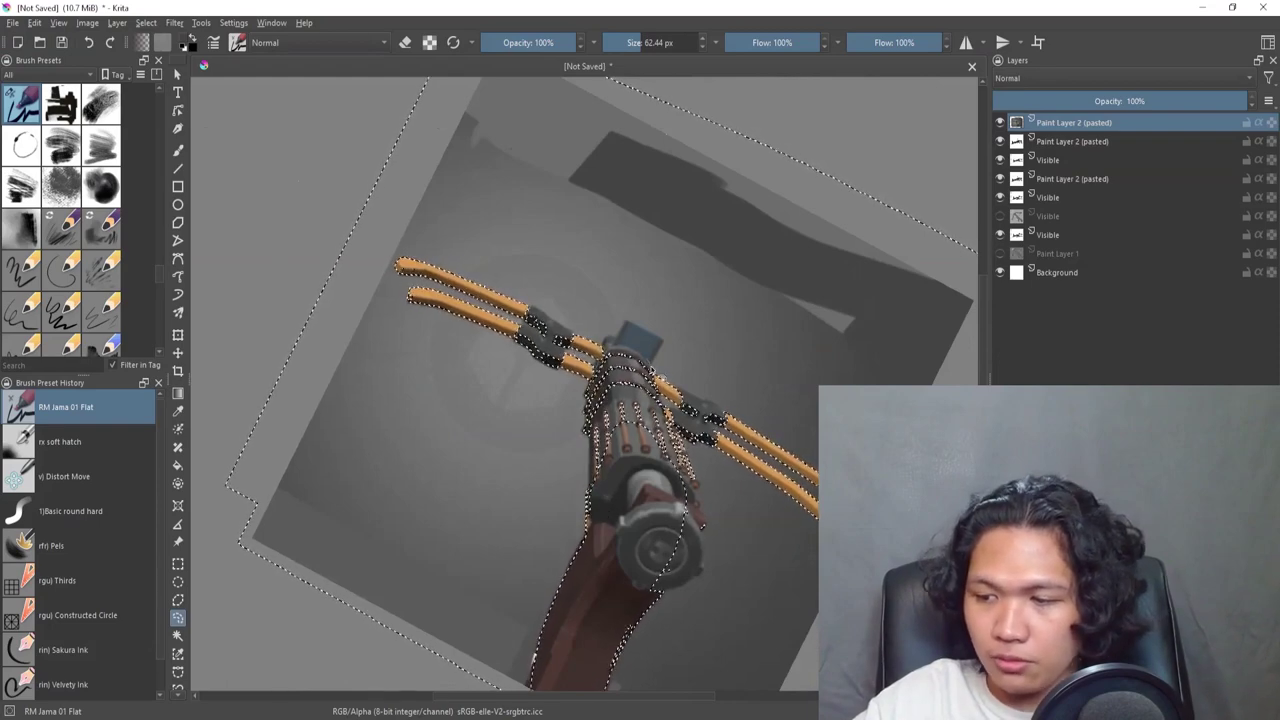
pyautogui.hotkey('ctrl', 'shift', 'a')
# Paint grey over the mismatched patches in the upper background of the rear-view reference with a large brush
pyautogui.press('5')
pyautogui.moveTo(590, 305); pyautogui.dragTo(750, 364)
pyautogui.press('b')
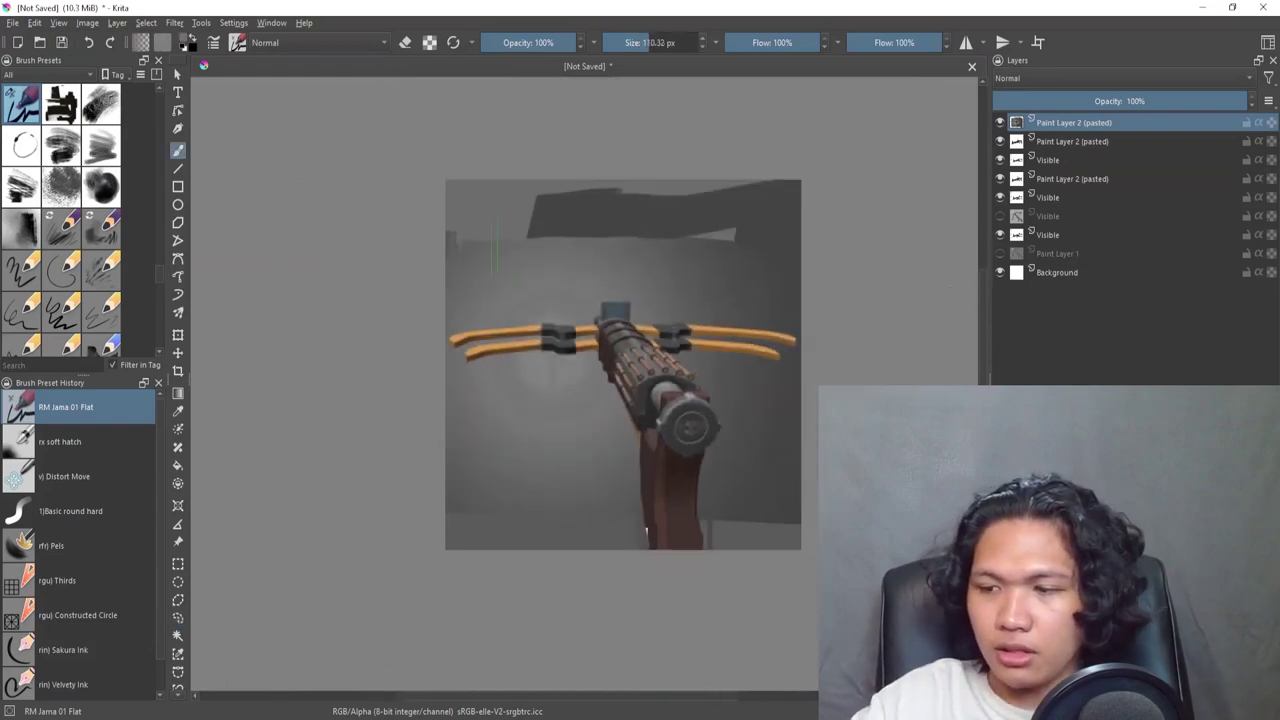
pyautogui.keyDown('shift'); pyautogui.moveTo(590, 314); pyautogui.dragTo(618, 314); pyautogui.keyUp('shift')
pyautogui.moveTo(515, 225)
pyautogui.mouseDown()
pyautogui.moveTo(695, 235)
pyautogui.moveTo(718, 205)
pyautogui.mouseUp()
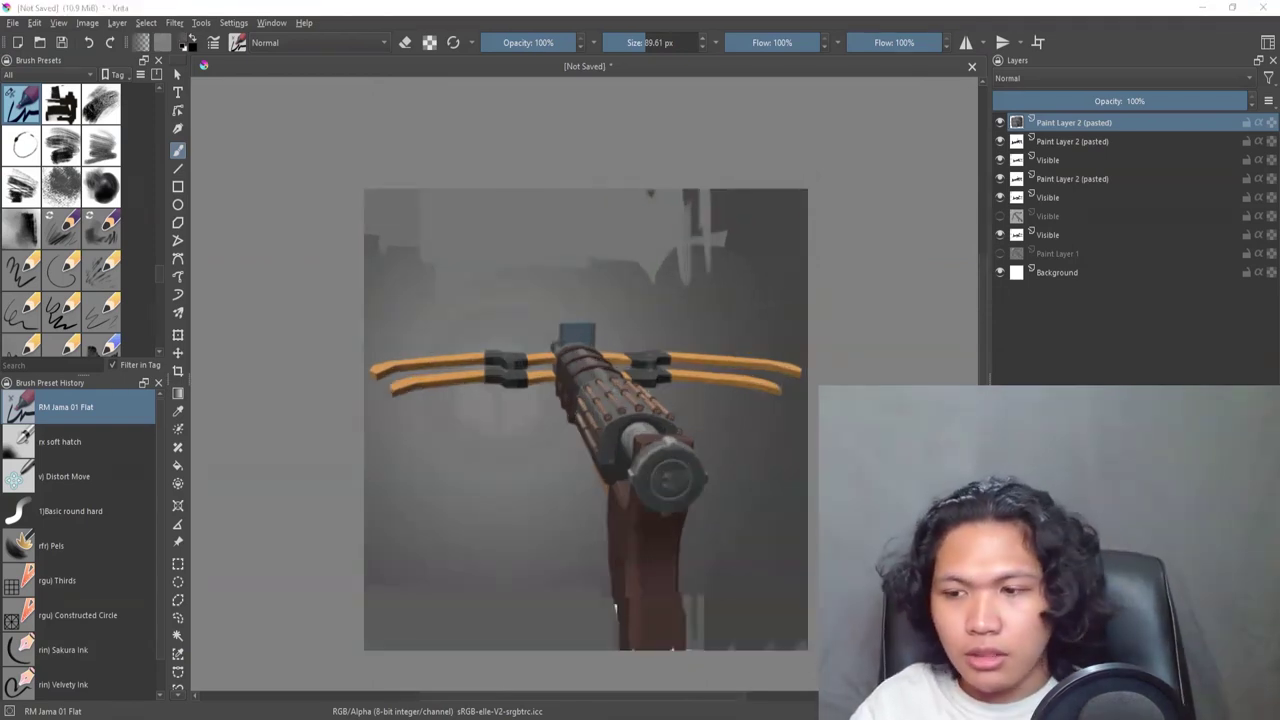
# Generate img2img variations from the entire painted rear-view reference and select the third result
pyautogui.hotkey('ctrl', 'a')
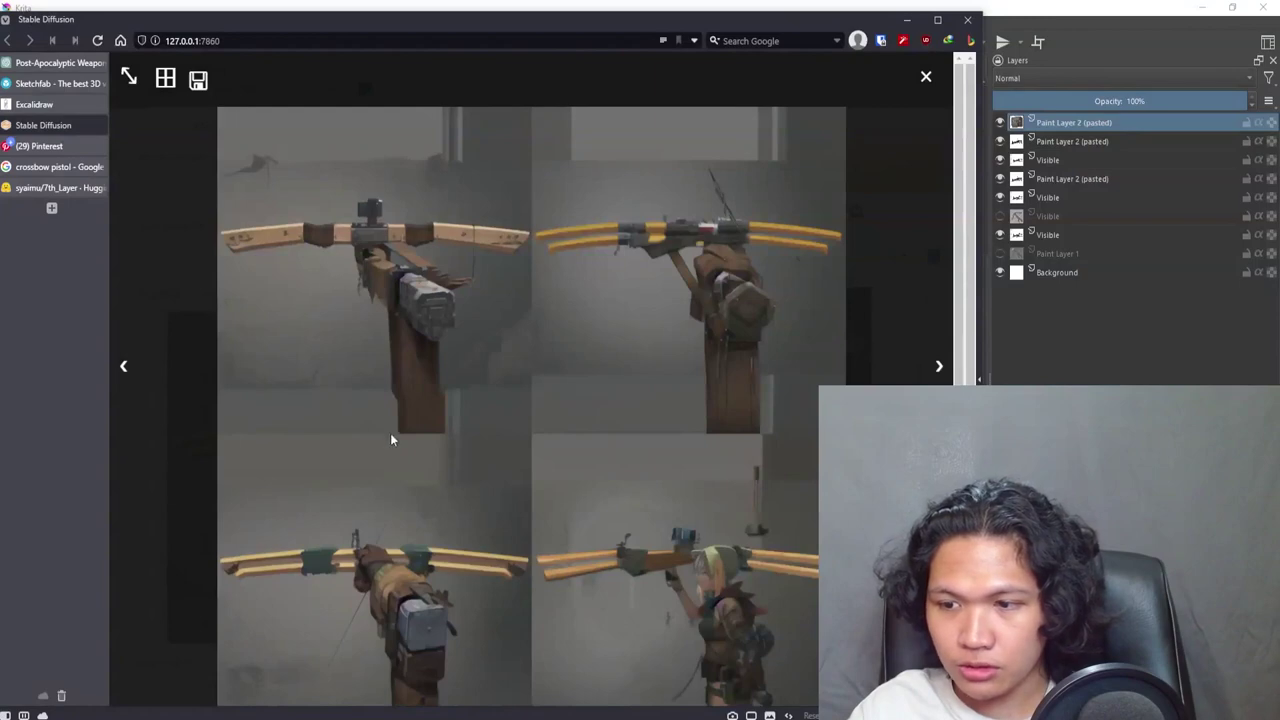
pyautogui.click(769, 514)
pyautogui.click(771, 580)
# Send the selected rear-view variation to img2img as the new input and generate another batch
pyautogui.scroll(-2, 740, 560)
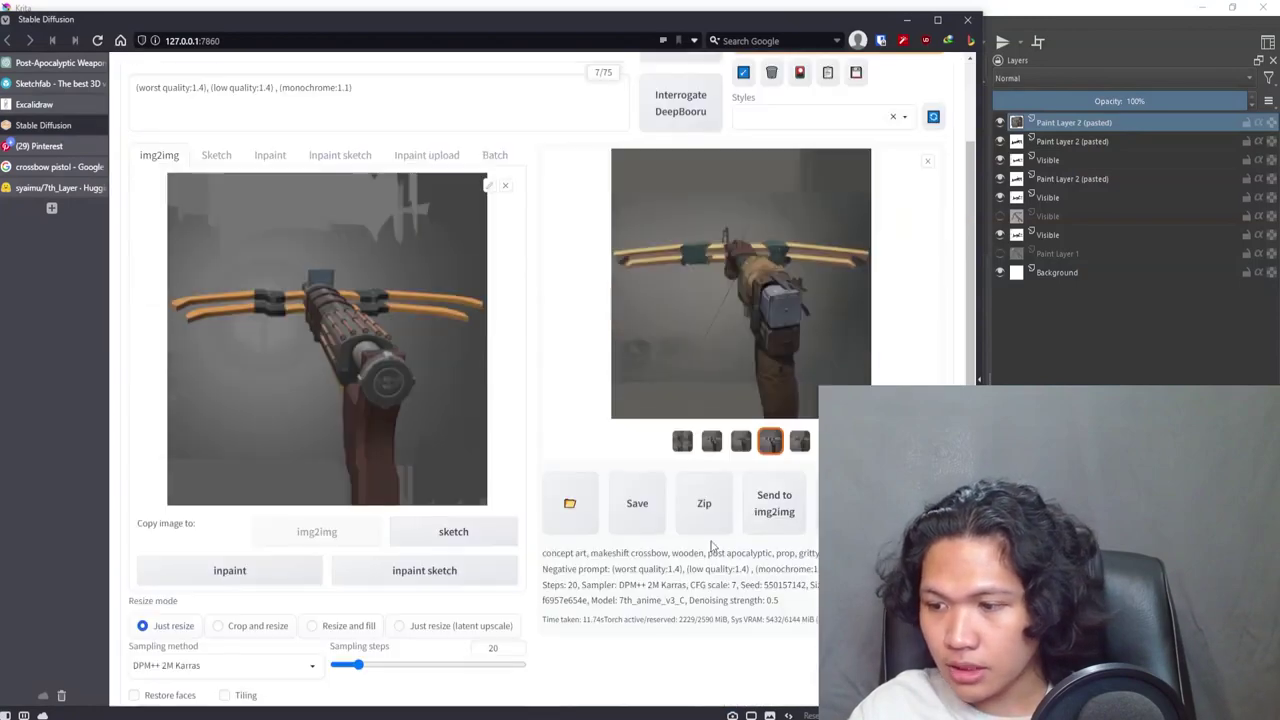
pyautogui.click(776, 512)
pyautogui.scroll(3, 415, 335)
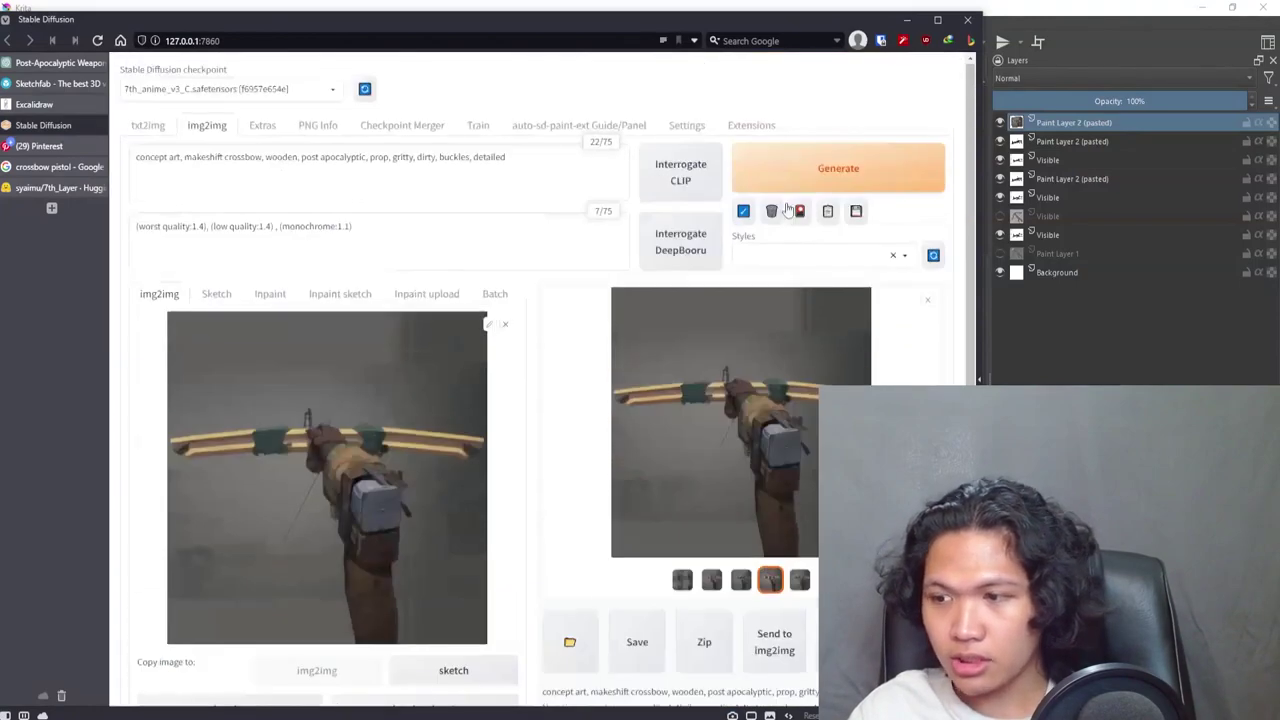
pyautogui.click(845, 166)
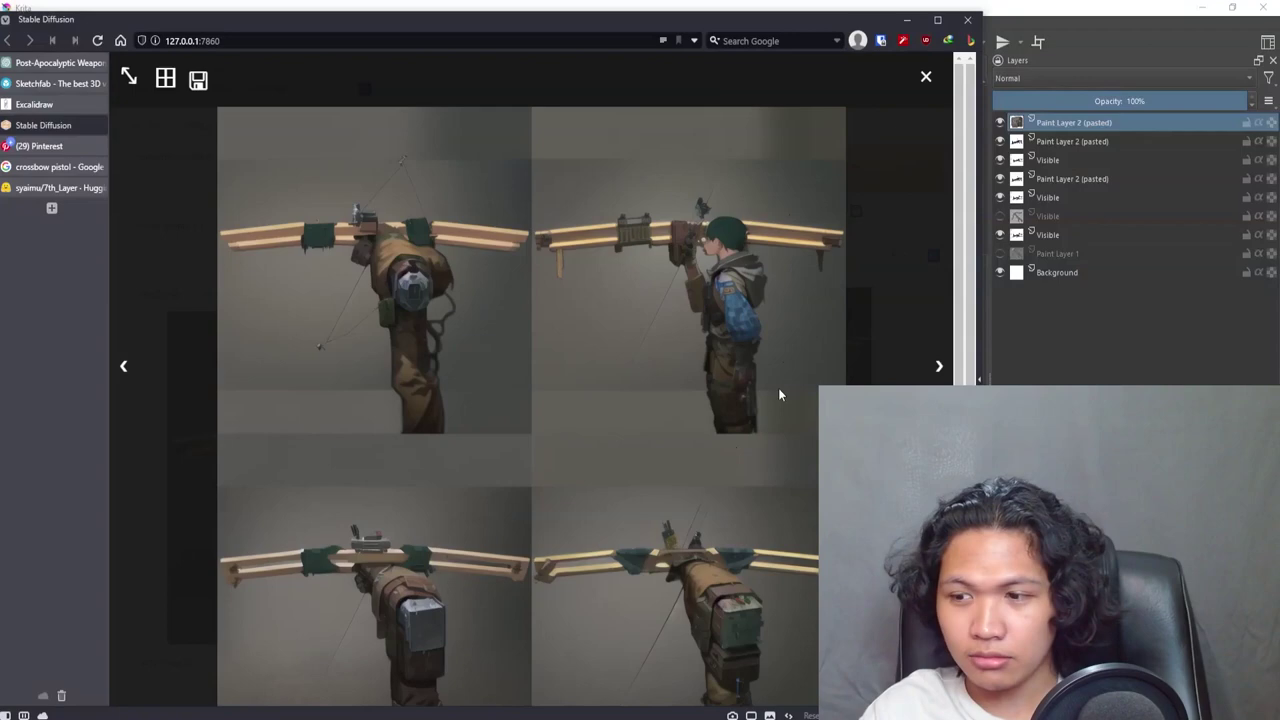
pyautogui.click(376, 391)
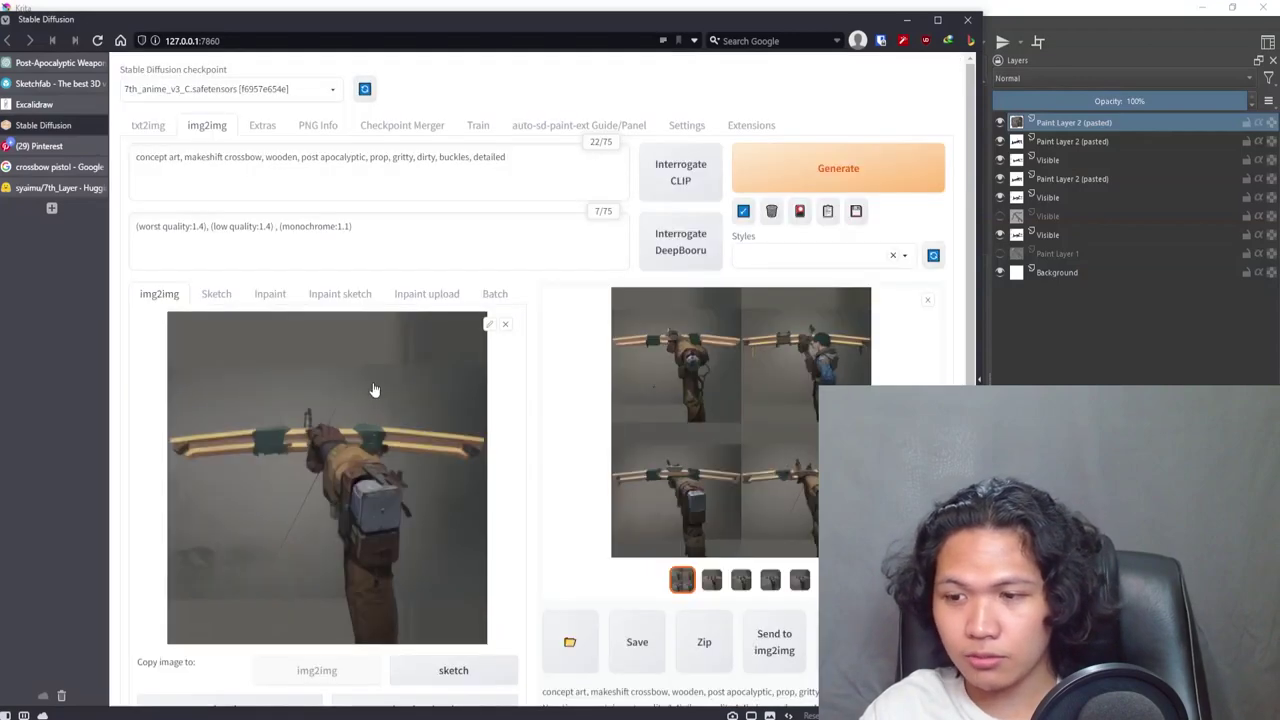
# Add "1boy, 1girl, person" to the negative prompt and generate a new batch to review
pyautogui.click(480, 234)
pyautogui.write(', ')
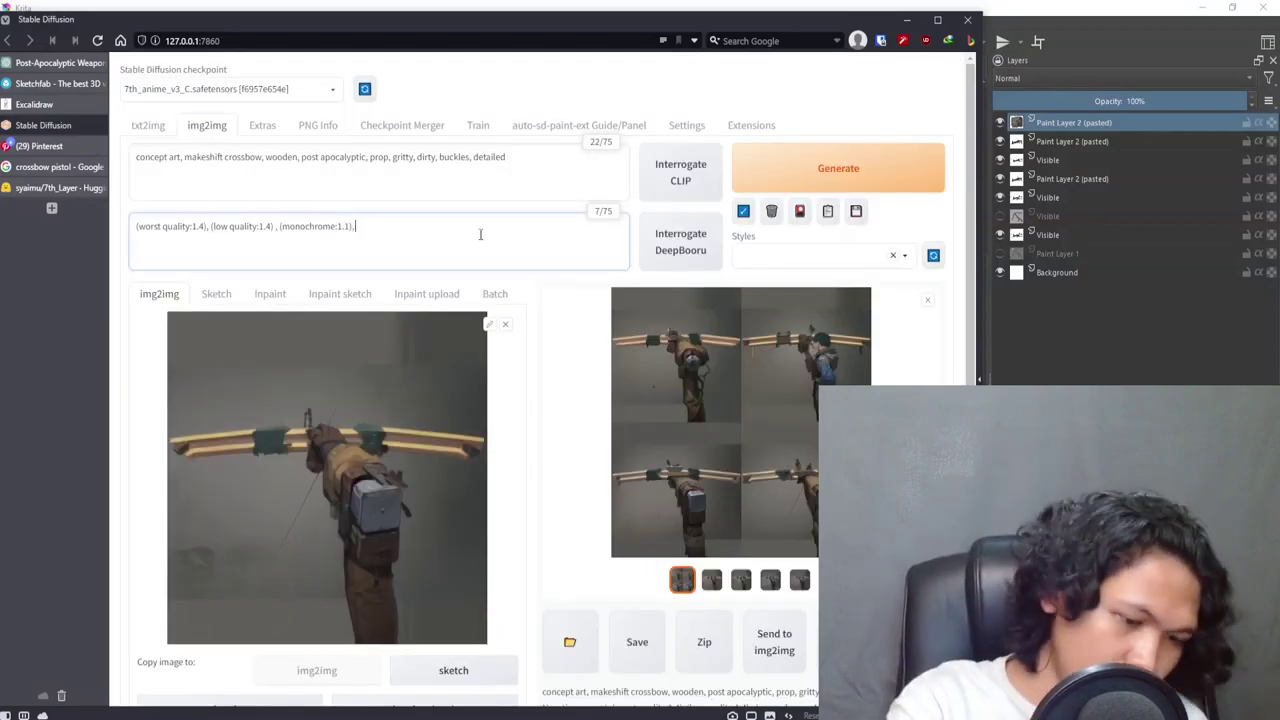
pyautogui.write('1boy, 1girl, oen')
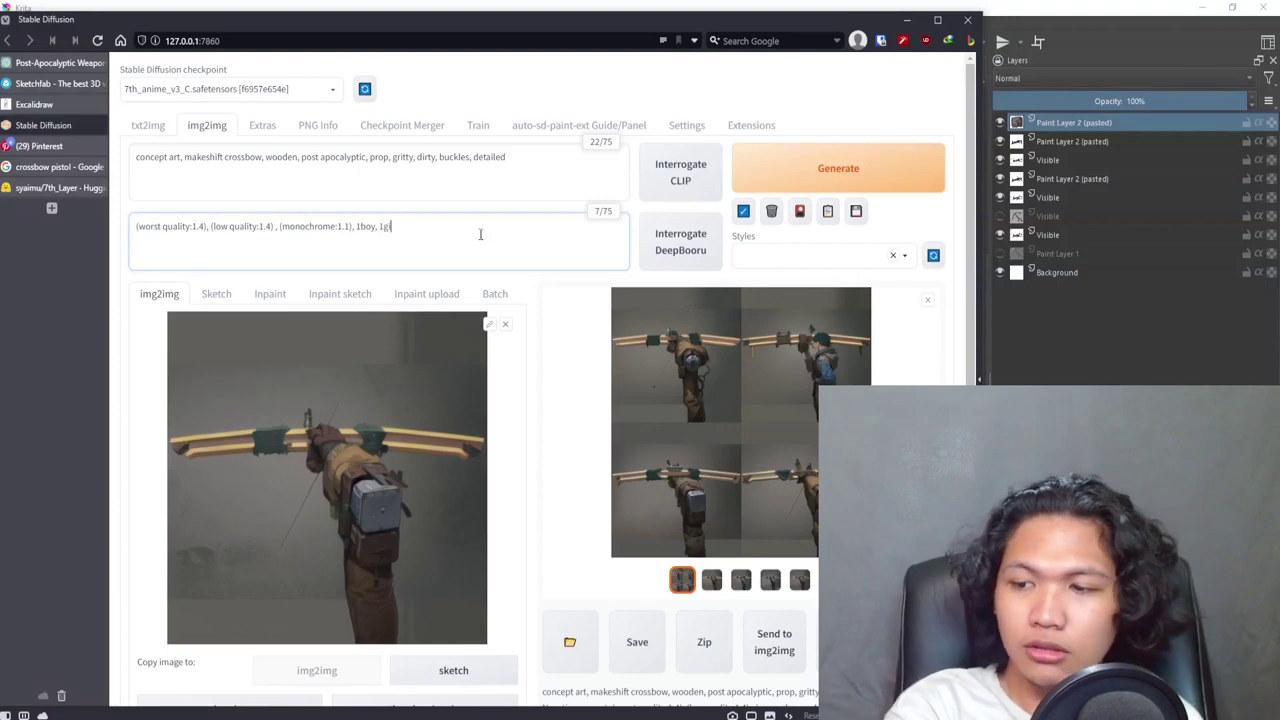
pyautogui.click(840, 168)
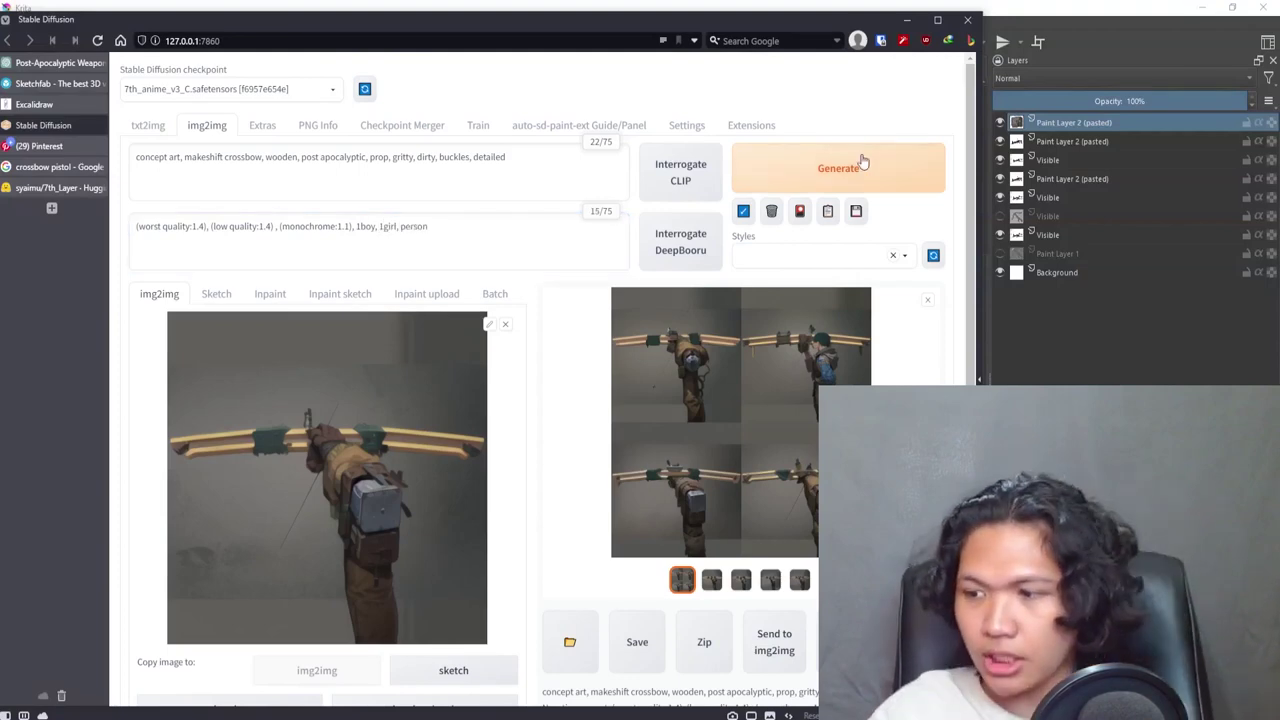
pyautogui.click(764, 437)
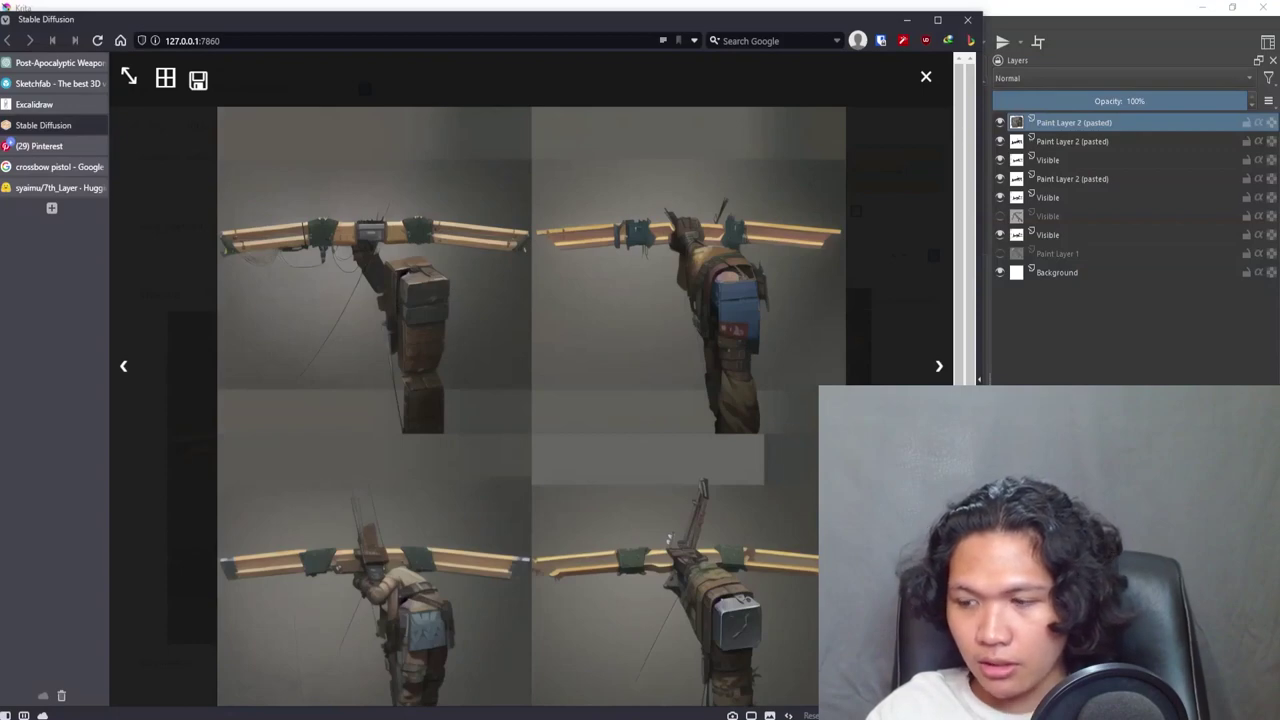
pyautogui.click(279, 401)
# Lower the denoising strength to 0.31 and generate the rear-view variations again
pyautogui.rightClick(356, 458)
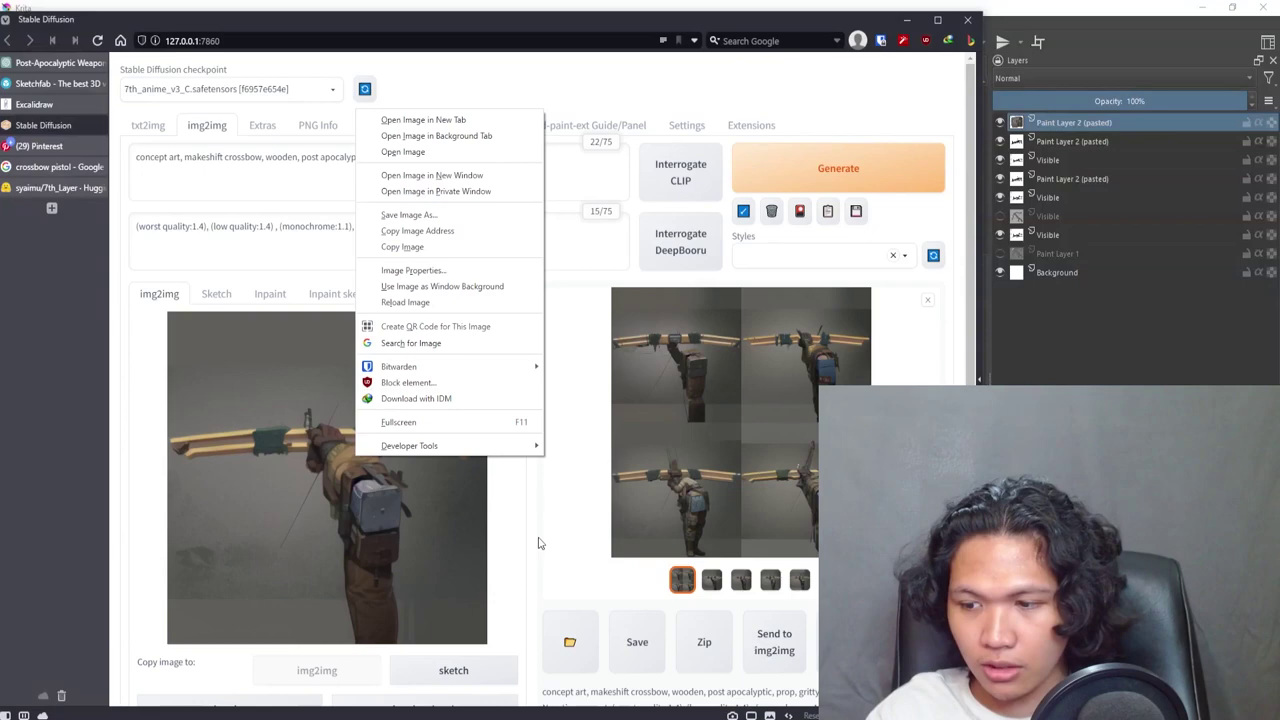
pyautogui.scroll(-5, 540, 540)
pyautogui.moveTo(327, 522); pyautogui.dragTo(265, 524)
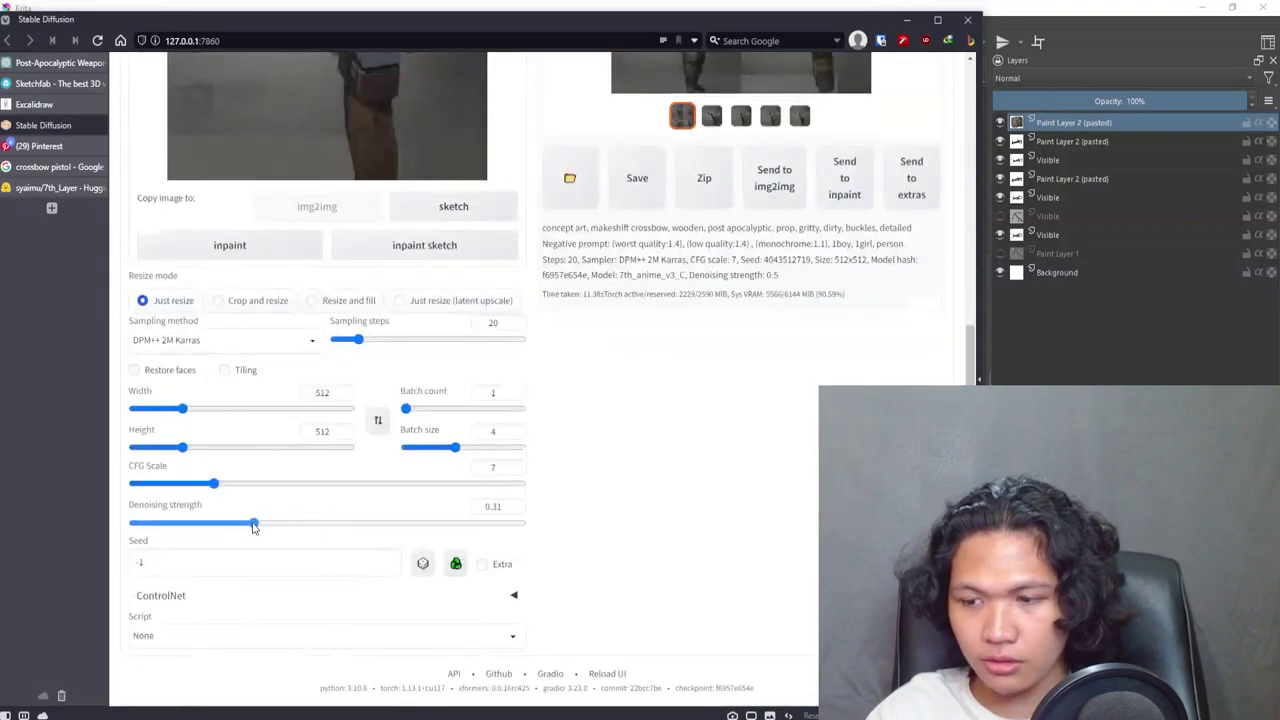
pyautogui.scroll(5, 523, 489)
pyautogui.click(800, 185)
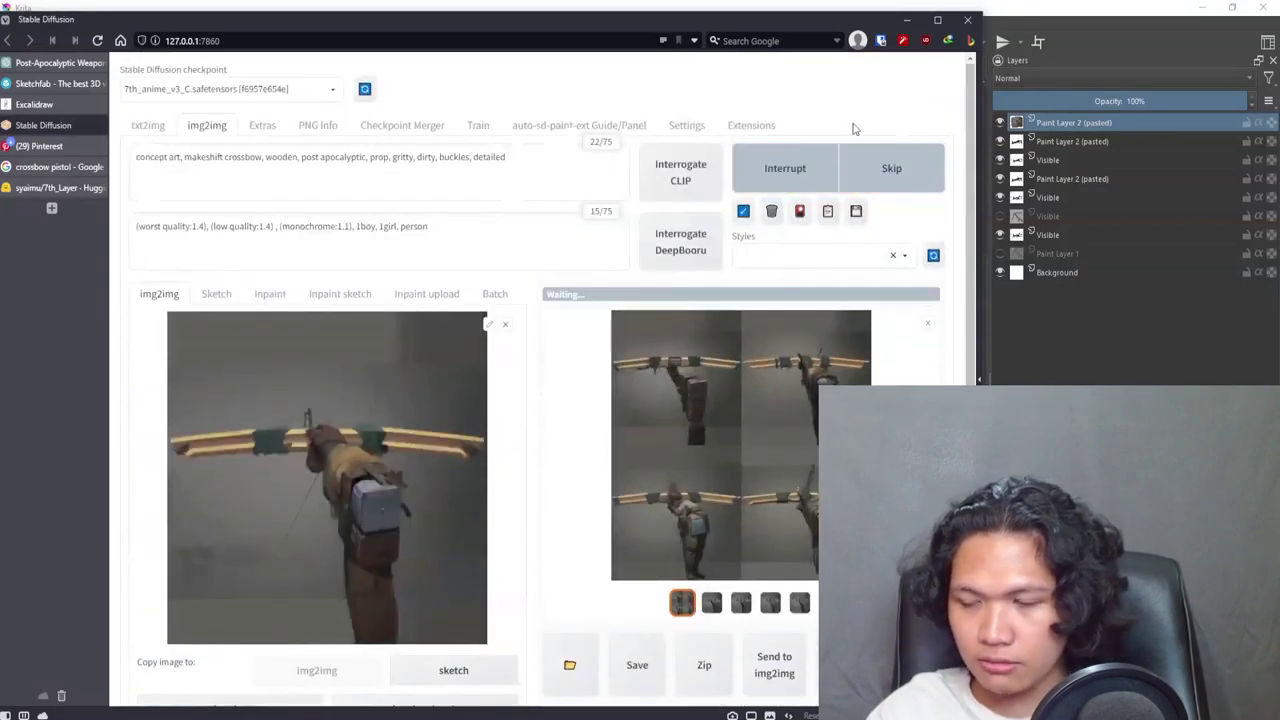
# Copy the first result of the new rear-view batch, paste it as a new layer in Krita and deselect it
pyautogui.click(754, 451)
pyautogui.press('Escape')
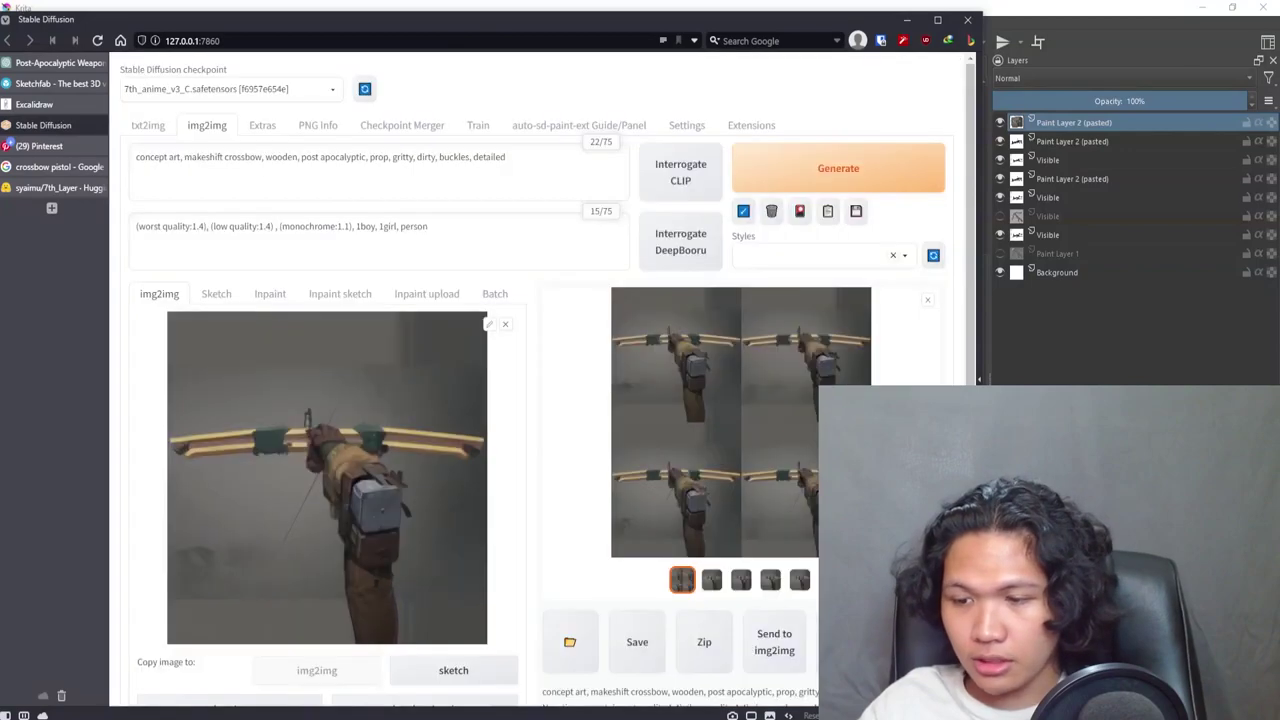
pyautogui.scroll(-2, 540, 400)
pyautogui.scroll(1, 540, 400)
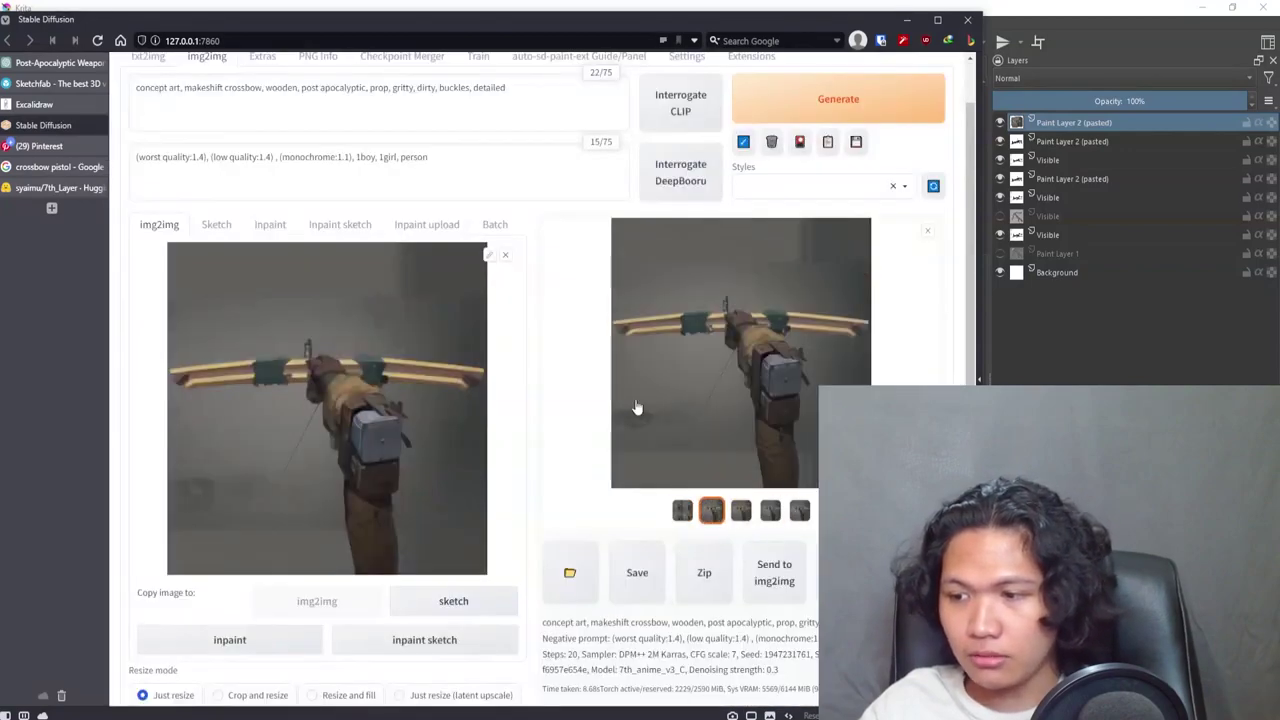
pyautogui.rightClick(636, 407)
pyautogui.click(778, 170)
pyautogui.hotkey('alt', 'Tab')
pyautogui.hotkey('ctrl', 'v')
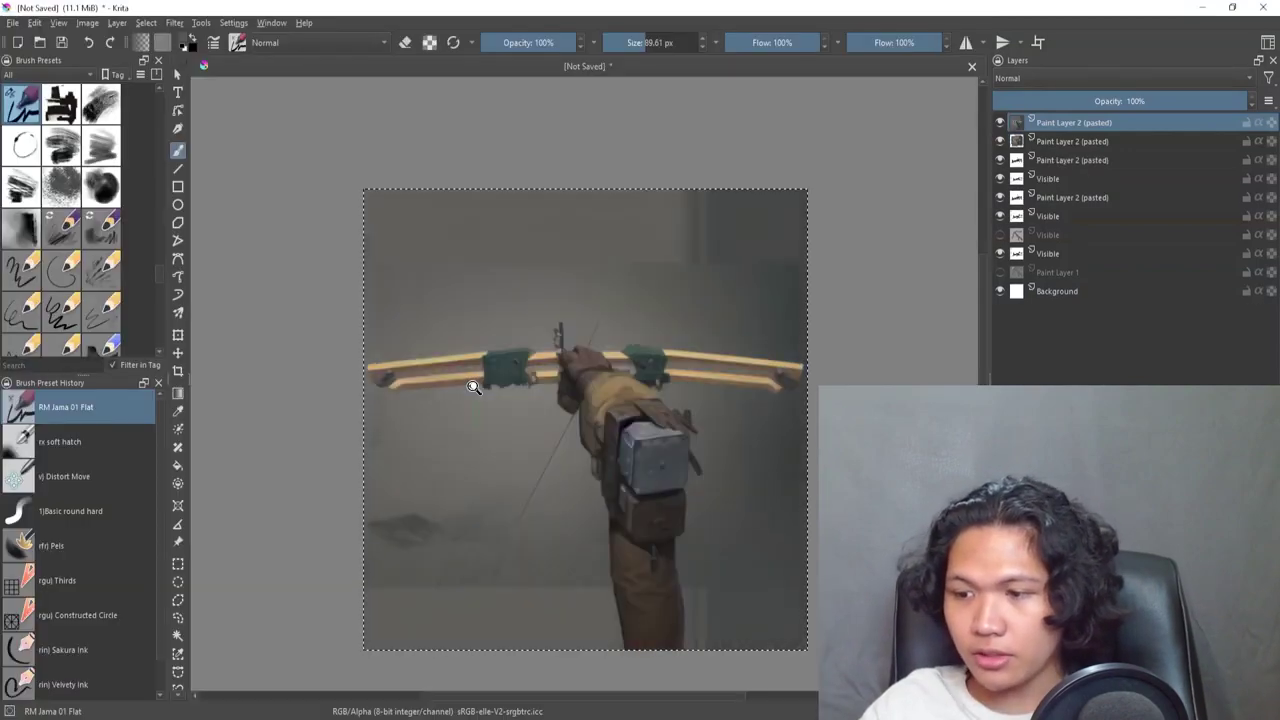
pyautogui.hotkey('ctrl', 'shift', 'a')
pyautogui.moveTo(708, 497); pyautogui.dragTo(700, 536)
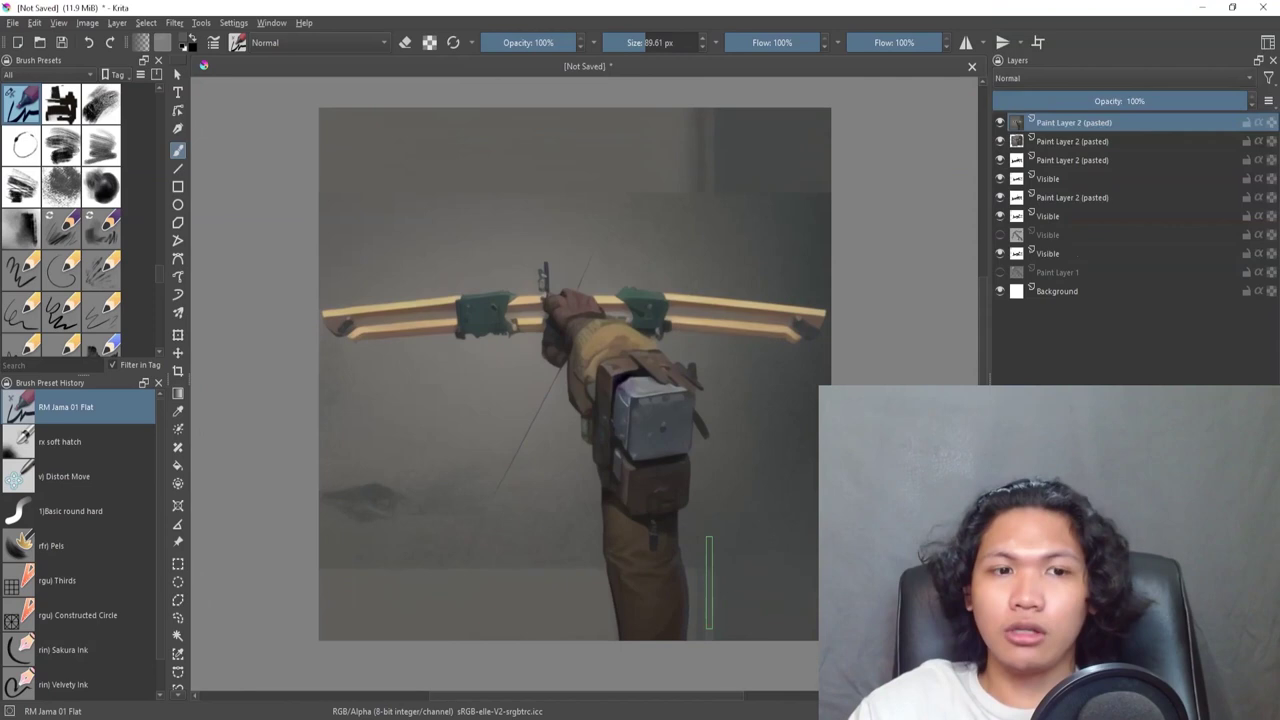
pyautogui.moveTo(728, 495); pyautogui.dragTo(703, 306)
pyautogui.press('5')
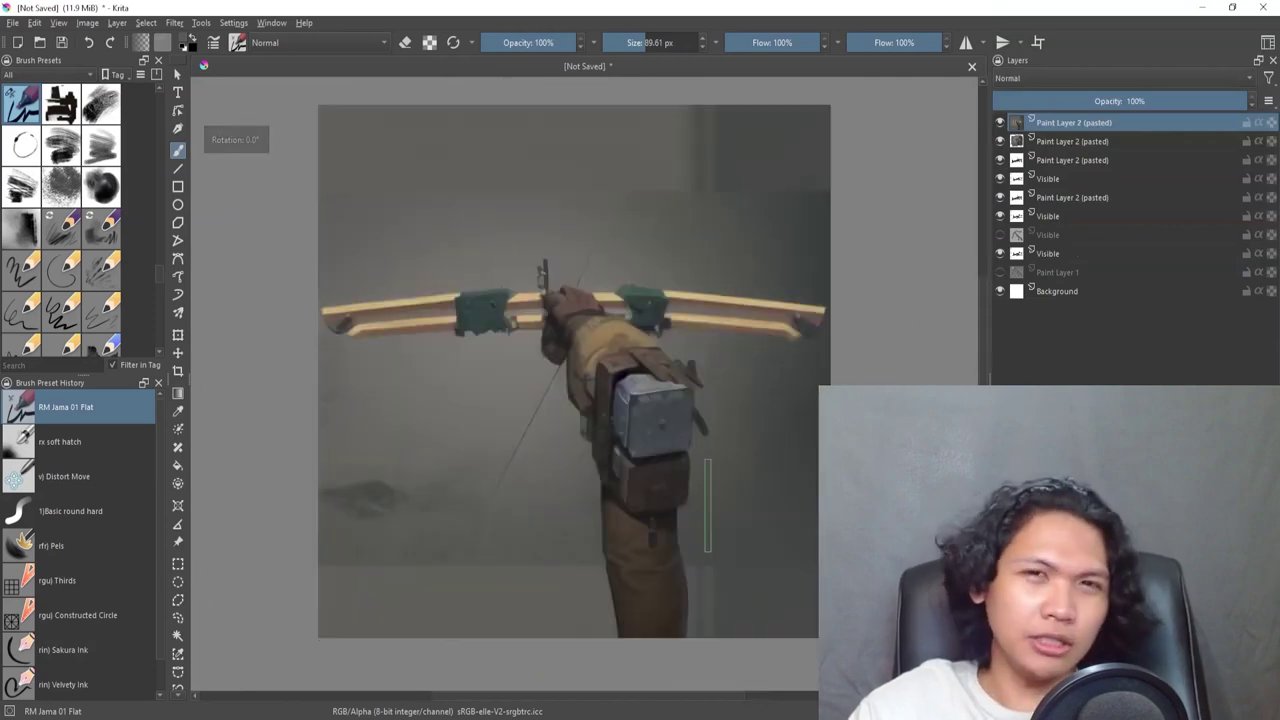
pyautogui.moveTo(780, 367); pyautogui.dragTo(738, 288)
pyautogui.moveTo(820, 330); pyautogui.dragTo(703, 174)
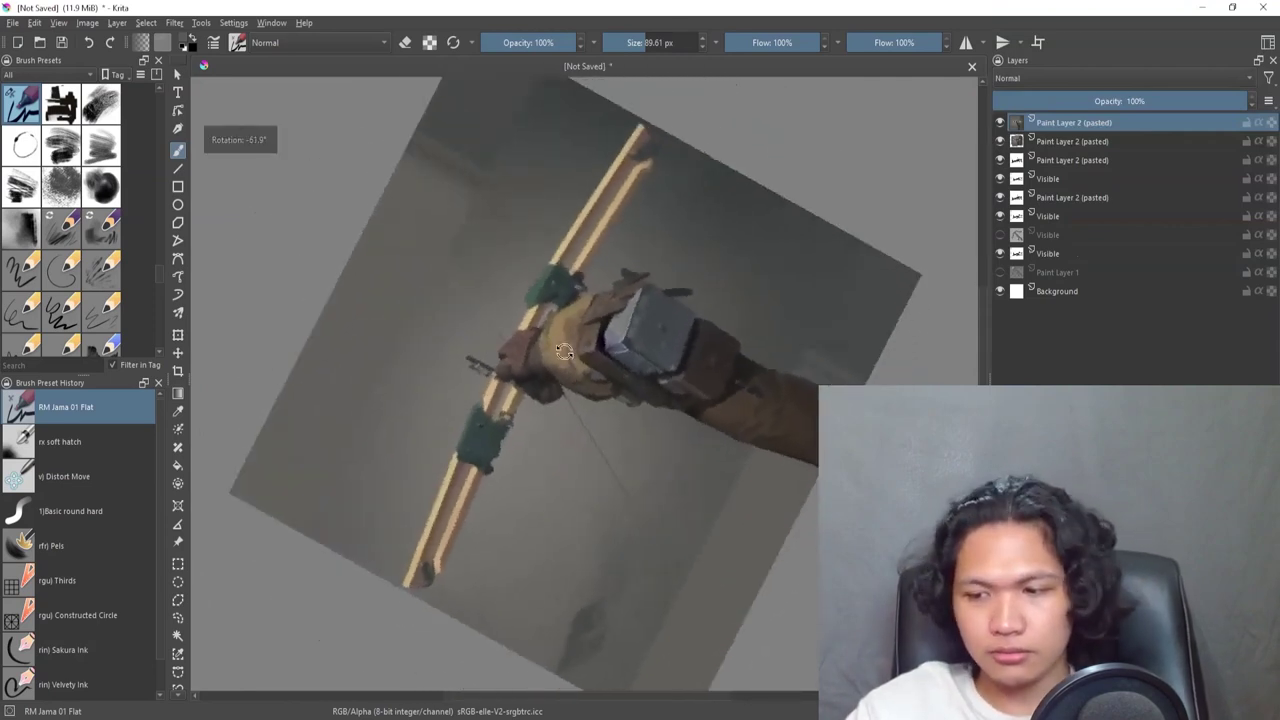
pyautogui.press('5')
# Paint bright green over the crossbow's central body and rear box with the Sakura Ink brush in Reflect blending mode
pyautogui.press('/')
pyautogui.moveTo(647, 432); pyautogui.dragTo(697, 452)
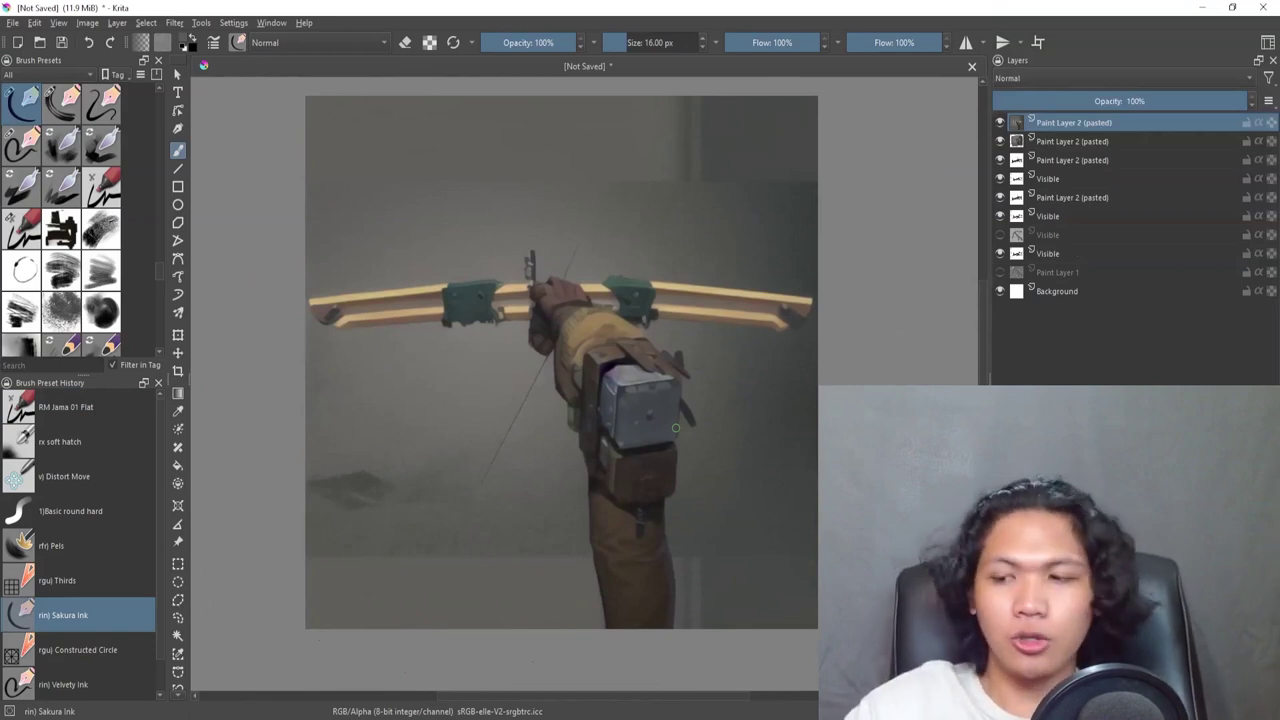
pyautogui.moveTo(675, 428); pyautogui.dragTo(672, 248)
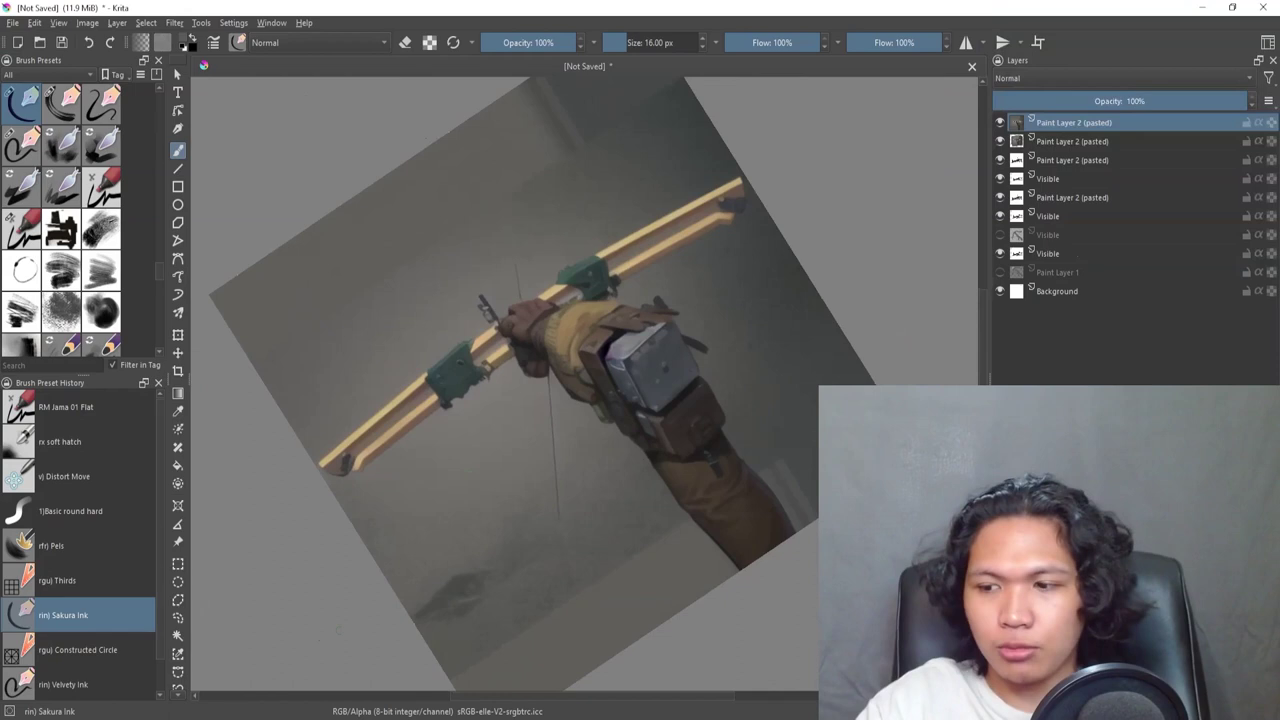
pyautogui.press('5')
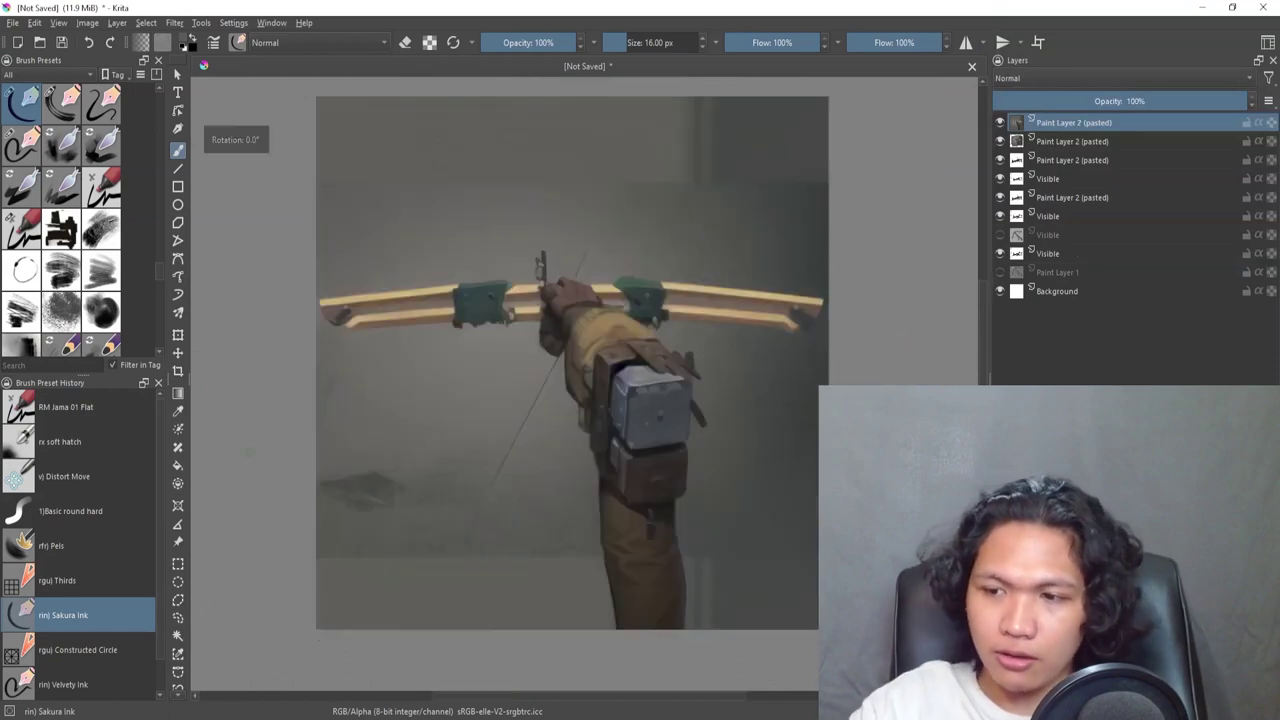
pyautogui.click(366, 44)
pyautogui.click(326, 39)
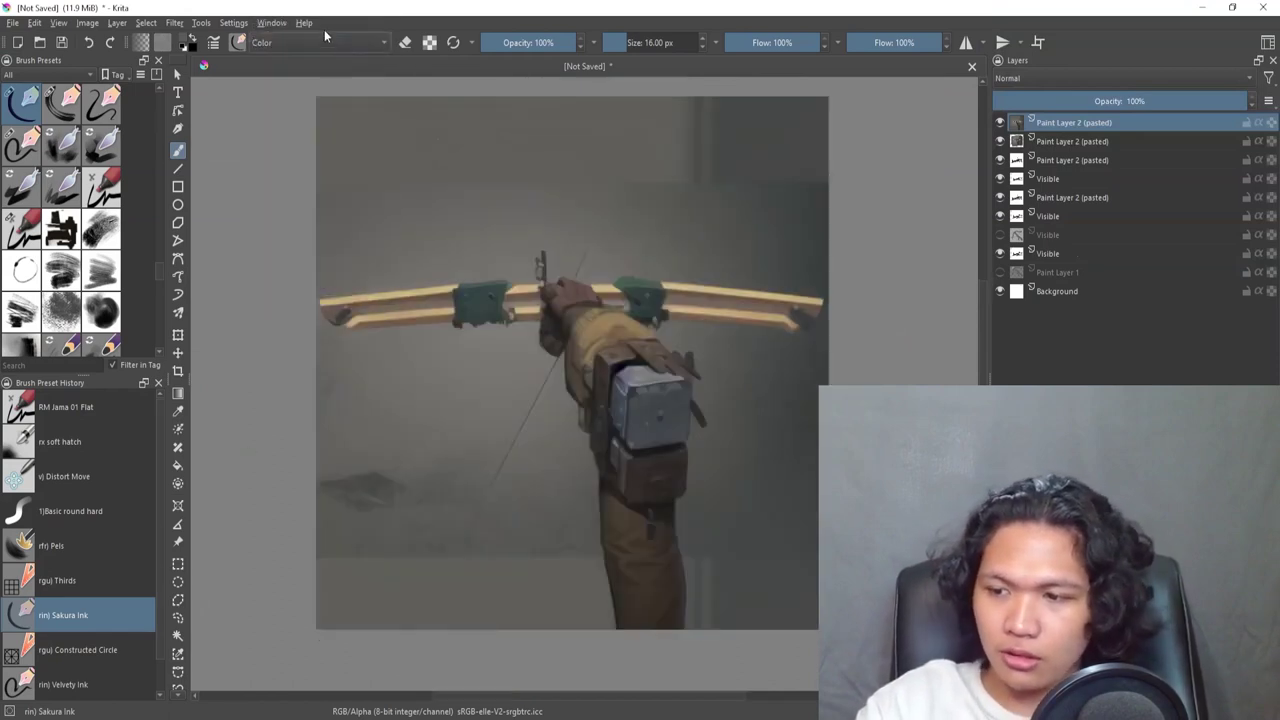
pyautogui.keyDown('ctrl'); pyautogui.click(538, 362); pyautogui.keyUp('ctrl')
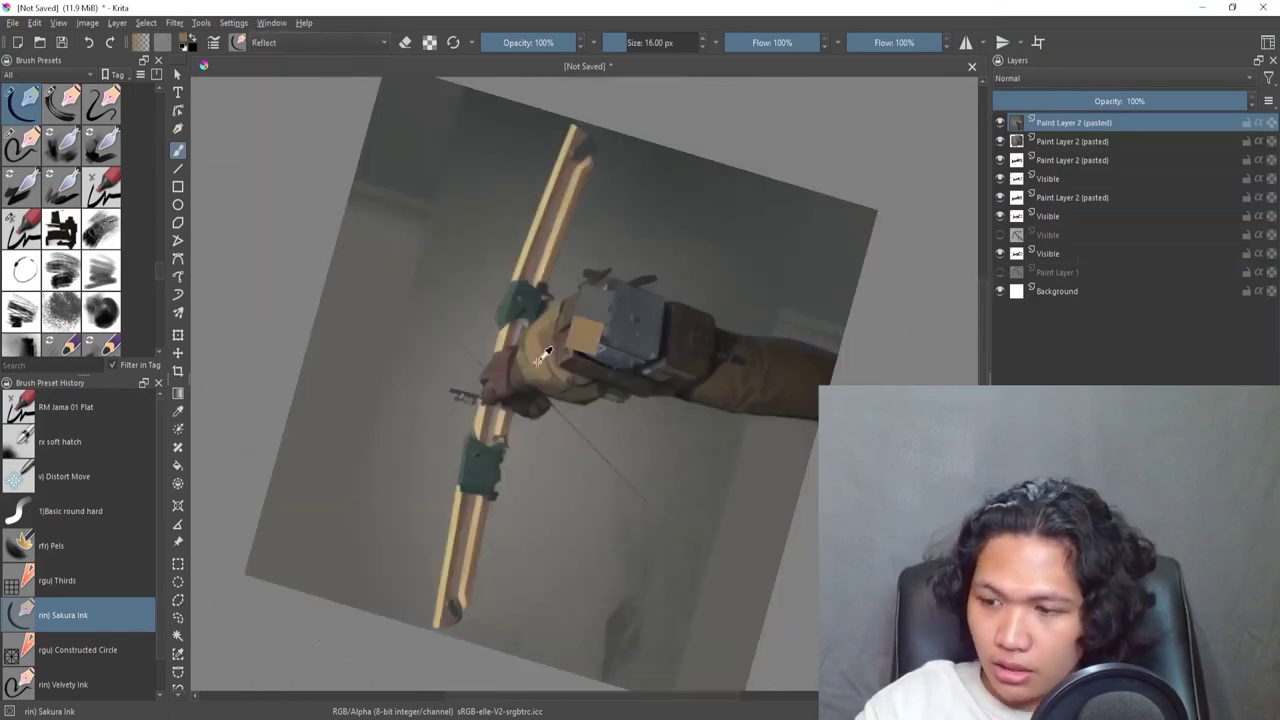
pyautogui.hotkey('shift', 'i')
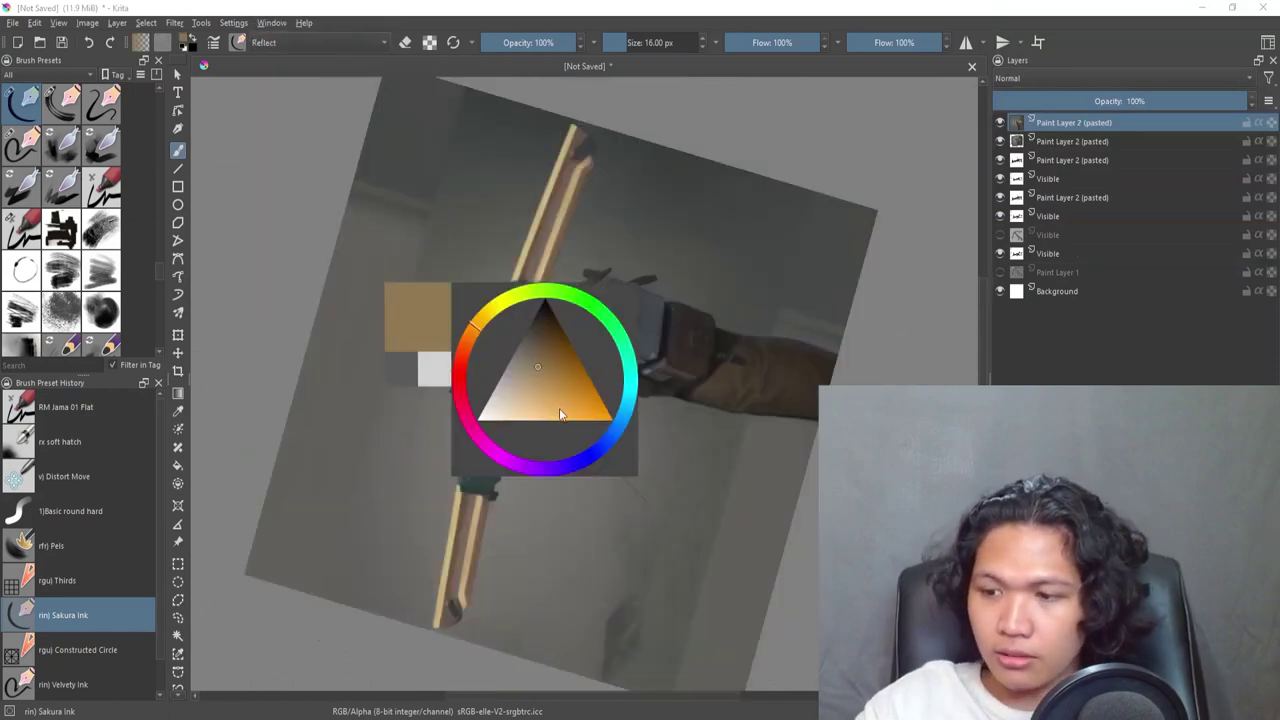
pyautogui.click(614, 328)
pyautogui.moveTo(526, 406)
pyautogui.keyDown('shift'); pyautogui.mouseDown()
pyautogui.moveTo(540, 406)
pyautogui.moveTo(584, 331)
pyautogui.moveTo(530, 390)
pyautogui.mouseUp(); pyautogui.keyUp('shift')
pyautogui.moveTo(515, 388); pyautogui.dragTo(569, 310)
pyautogui.hotkey('ctrl', 'z')
pyautogui.hotkey('ctrl', 'z')
pyautogui.hotkey('ctrl', 'z')
pyautogui.moveTo(658, 300)
pyautogui.mouseDown()
pyautogui.moveTo(657, 383)
pyautogui.moveTo(694, 343)
pyautogui.moveTo(657, 423)
pyautogui.moveTo(648, 495)
pyautogui.mouseUp()
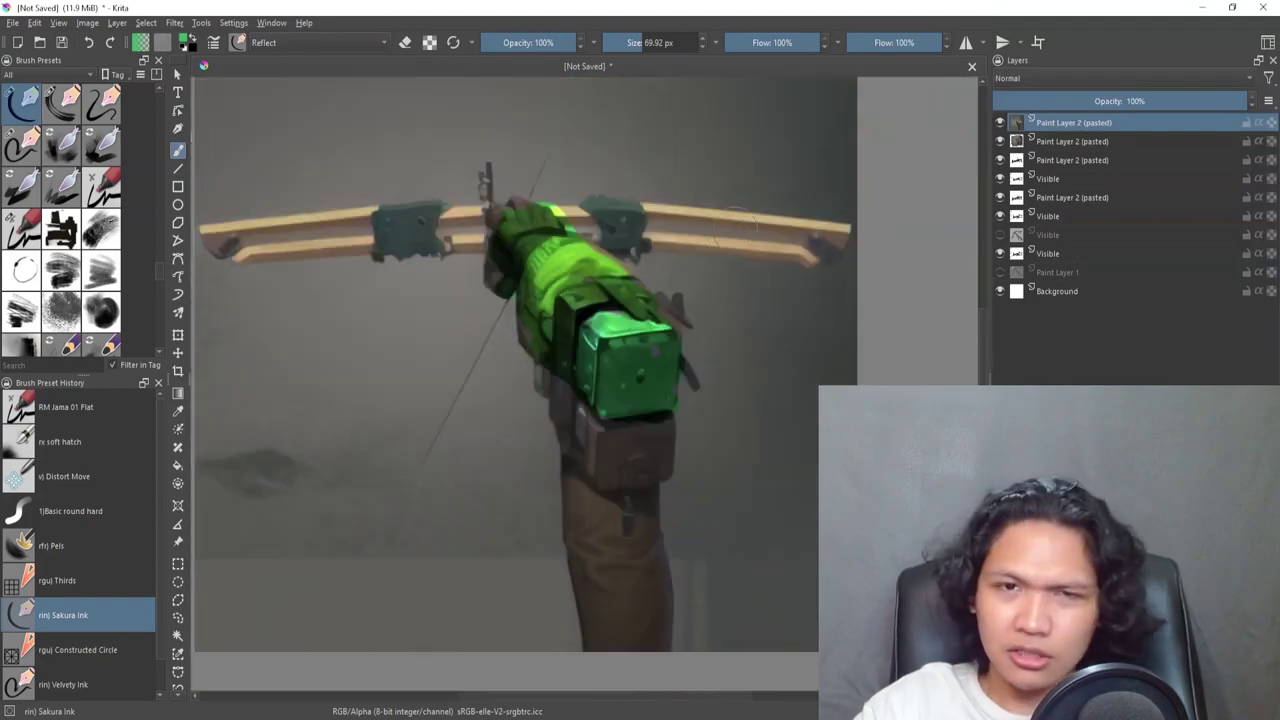
# Paint out the lower bow rails with background colour and draw thick black bowstrings from both limb tips to the body
pyautogui.moveTo(706, 226); pyautogui.dragTo(408, 555)
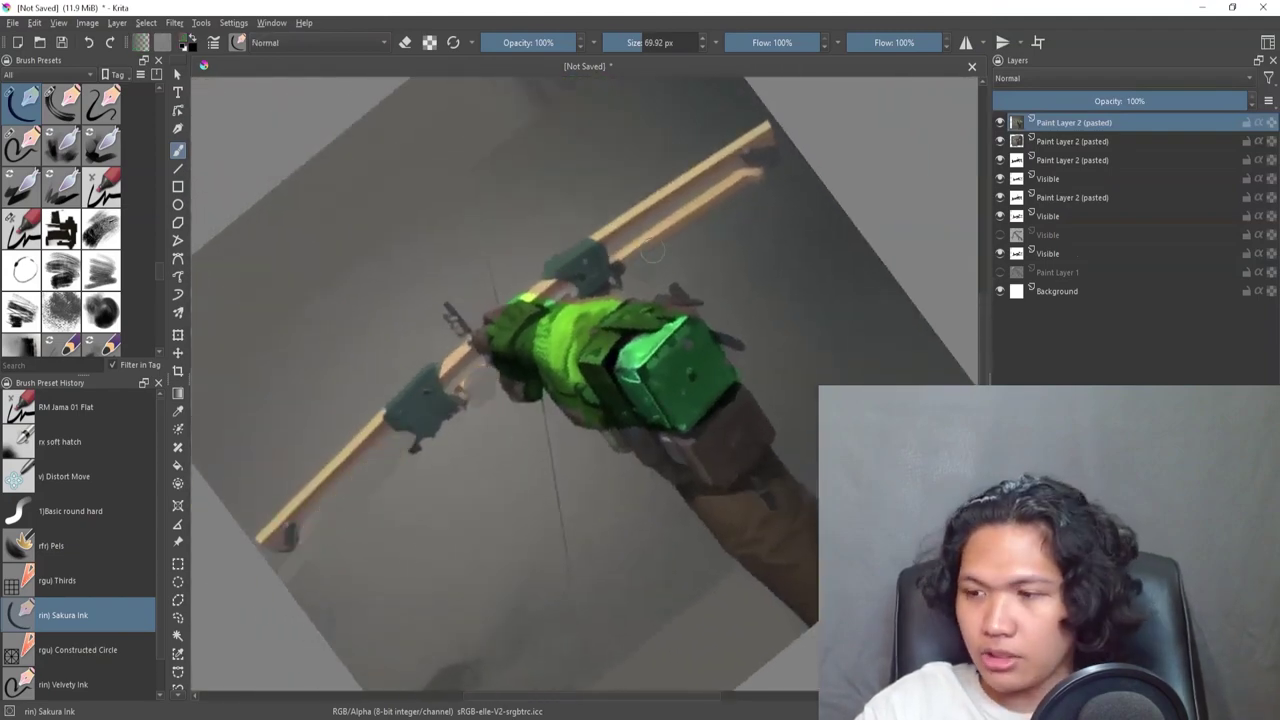
pyautogui.moveTo(645, 250)
pyautogui.mouseDown()
pyautogui.moveTo(748, 174)
pyautogui.moveTo(640, 240)
pyautogui.mouseUp()
pyautogui.keyDown('ctrl'); pyautogui.click(769, 197); pyautogui.keyUp('ctrl')
pyautogui.moveTo(740, 200)
pyautogui.mouseDown()
pyautogui.moveTo(761, 167)
pyautogui.moveTo(725, 212)
pyautogui.mouseUp()
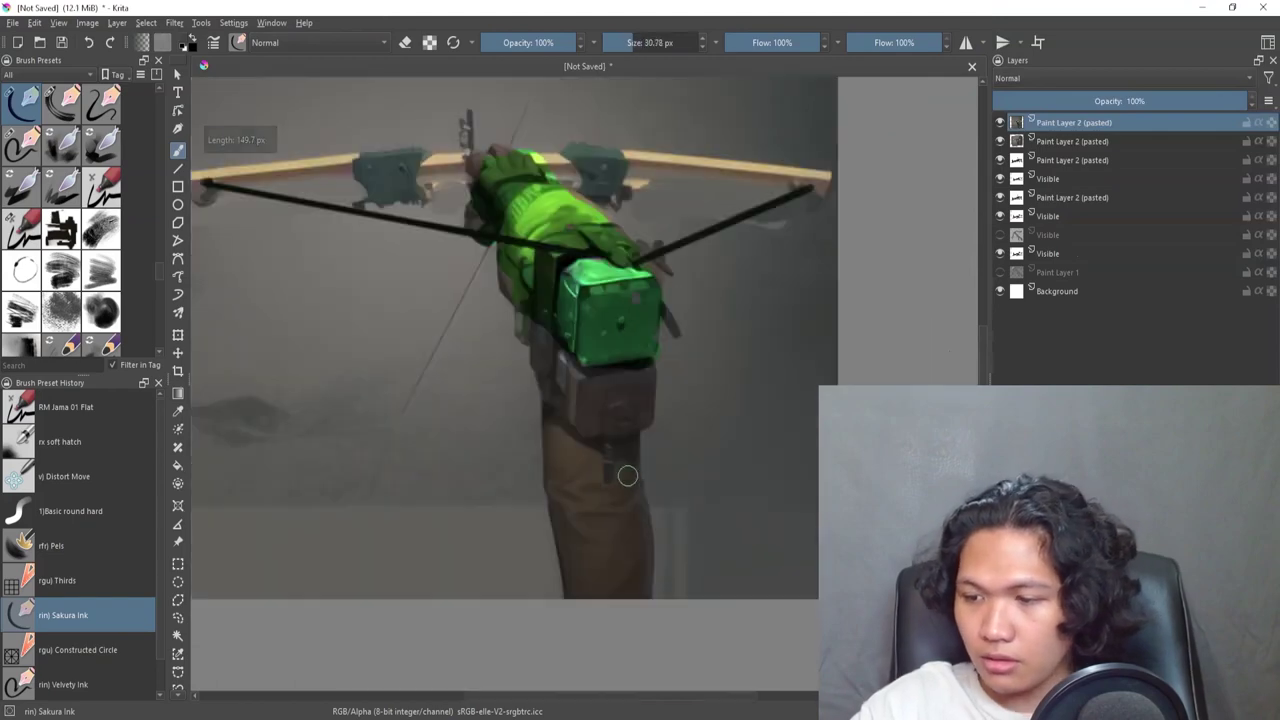
# Trim the lower arm shape into a narrow angled grip and paint a thin lever along the body's lower side
pyautogui.moveTo(629, 475)
pyautogui.mouseDown()
pyautogui.moveTo(629, 451)
pyautogui.moveTo(648, 558)
pyautogui.moveTo(643, 482)
pyautogui.mouseUp()
pyautogui.keyDown('ctrl'); pyautogui.click(562, 466); pyautogui.keyUp('ctrl')
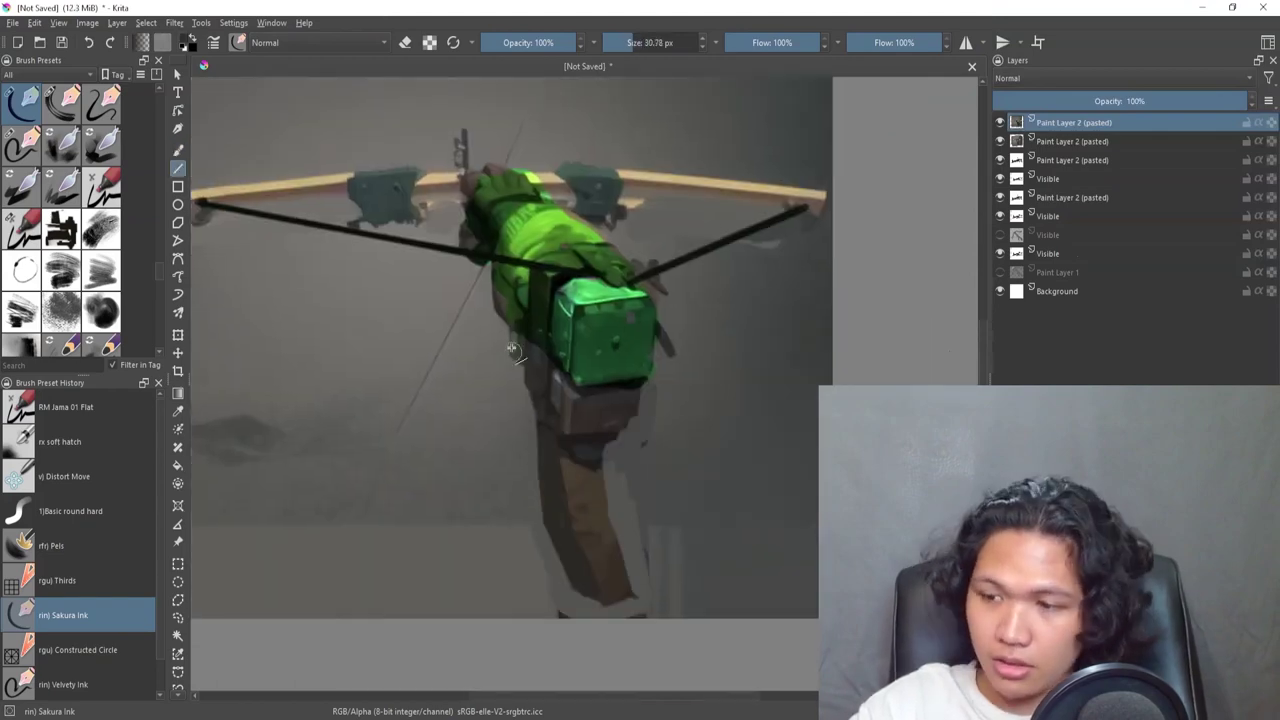
pyautogui.press('b')
pyautogui.moveTo(512, 342); pyautogui.dragTo(534, 434)
pyautogui.moveTo(516, 366); pyautogui.dragTo(520, 394)
pyautogui.hotkey('ctrl', 'z')
pyautogui.moveTo(511, 338); pyautogui.dragTo(514, 383)
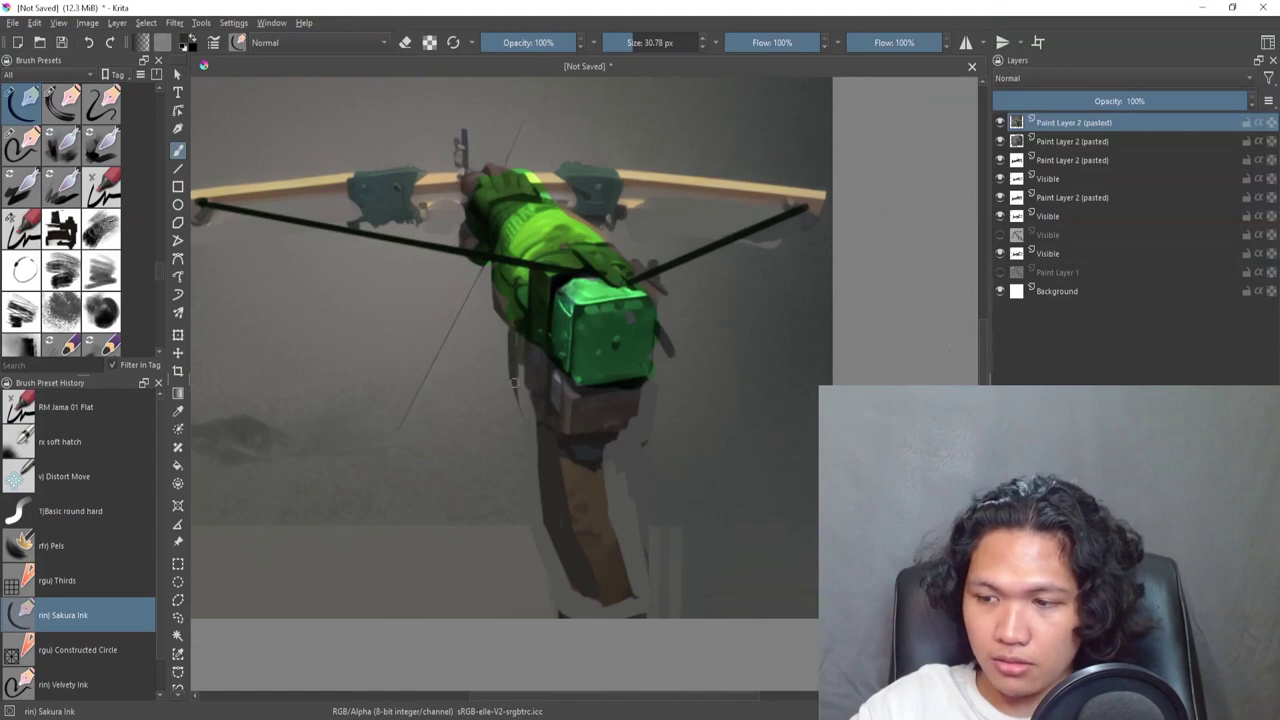
# Reshape the grip and the area under the rear box with the Distort Move brush
pyautogui.scroll(2, 610, 440)
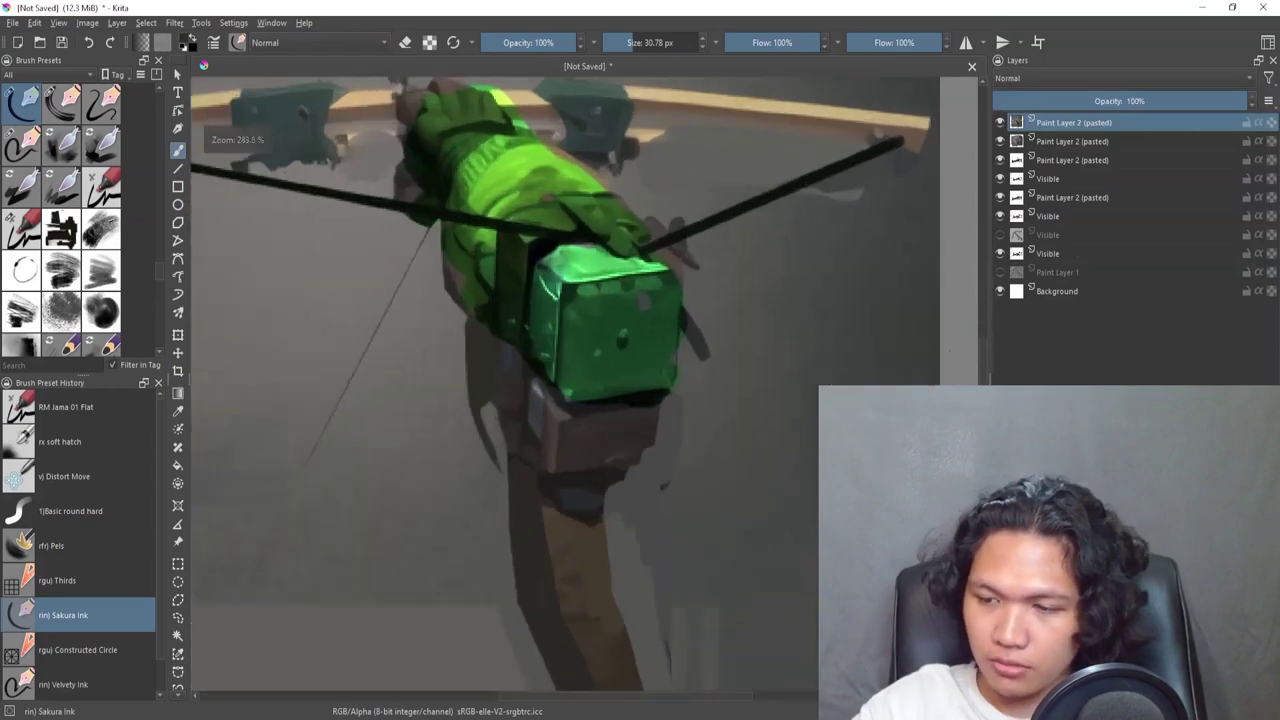
pyautogui.scroll(-1, 630, 240)
pyautogui.rightClick(603, 406)
pyautogui.click(746, 491)
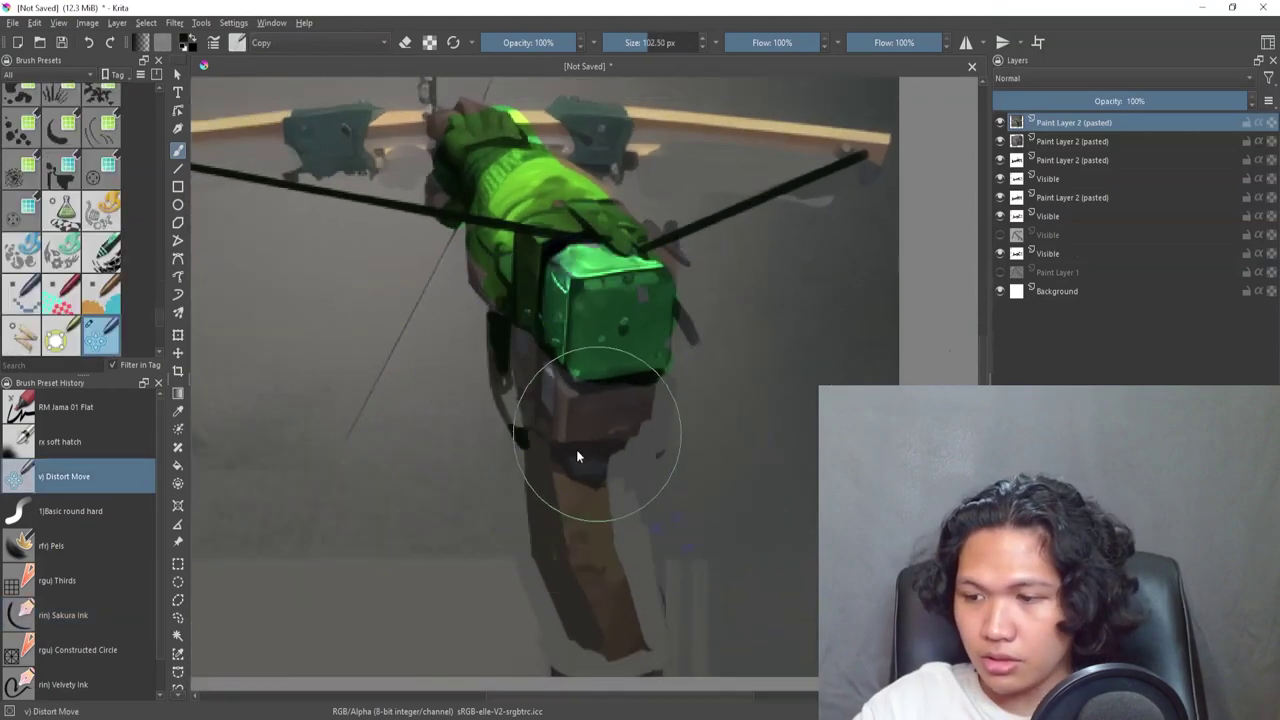
pyautogui.moveTo(580, 468)
pyautogui.mouseDown()
pyautogui.moveTo(568, 409)
pyautogui.moveTo(666, 404)
pyautogui.mouseUp()
pyautogui.scroll(-2, 662, 401)
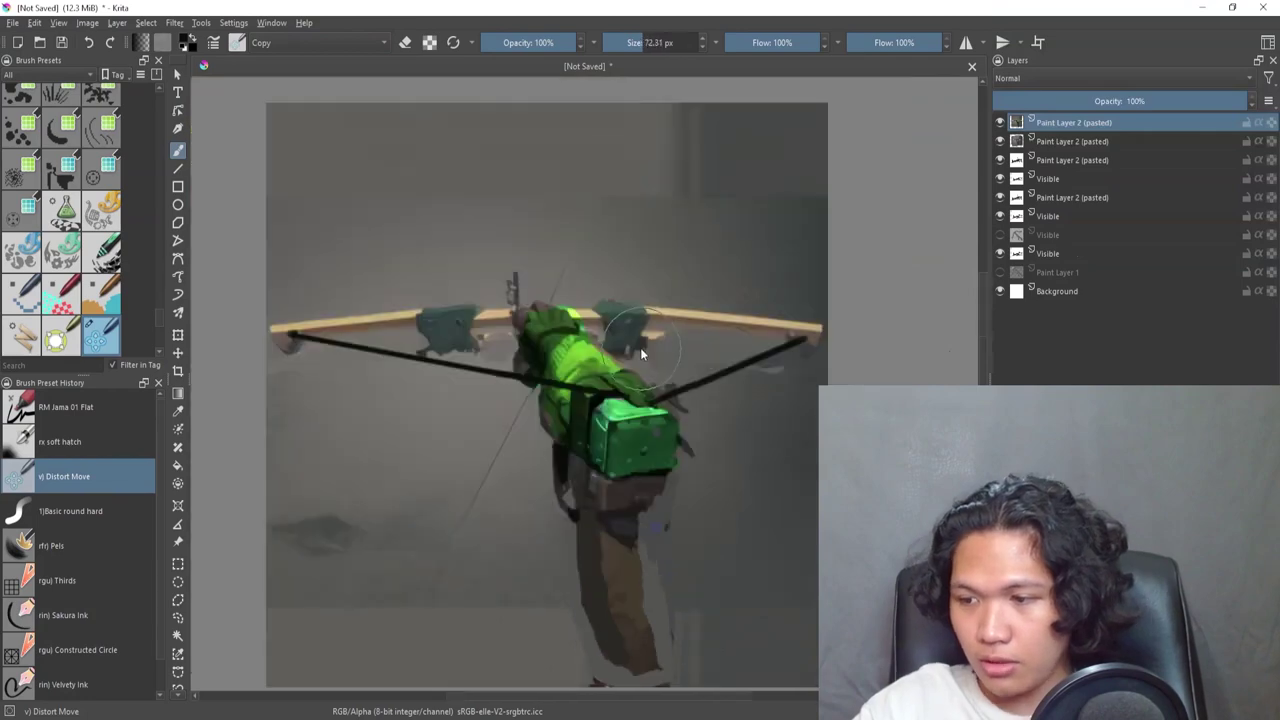
# Repaint the front sight above the bow as a taller dark upright with short crossbars, using the RM Jama 01 Flat brush
pyautogui.moveTo(748, 253); pyautogui.dragTo(574, 234)
pyautogui.press('5')
pyautogui.scroll(1, 655, 558)
pyautogui.press('/')
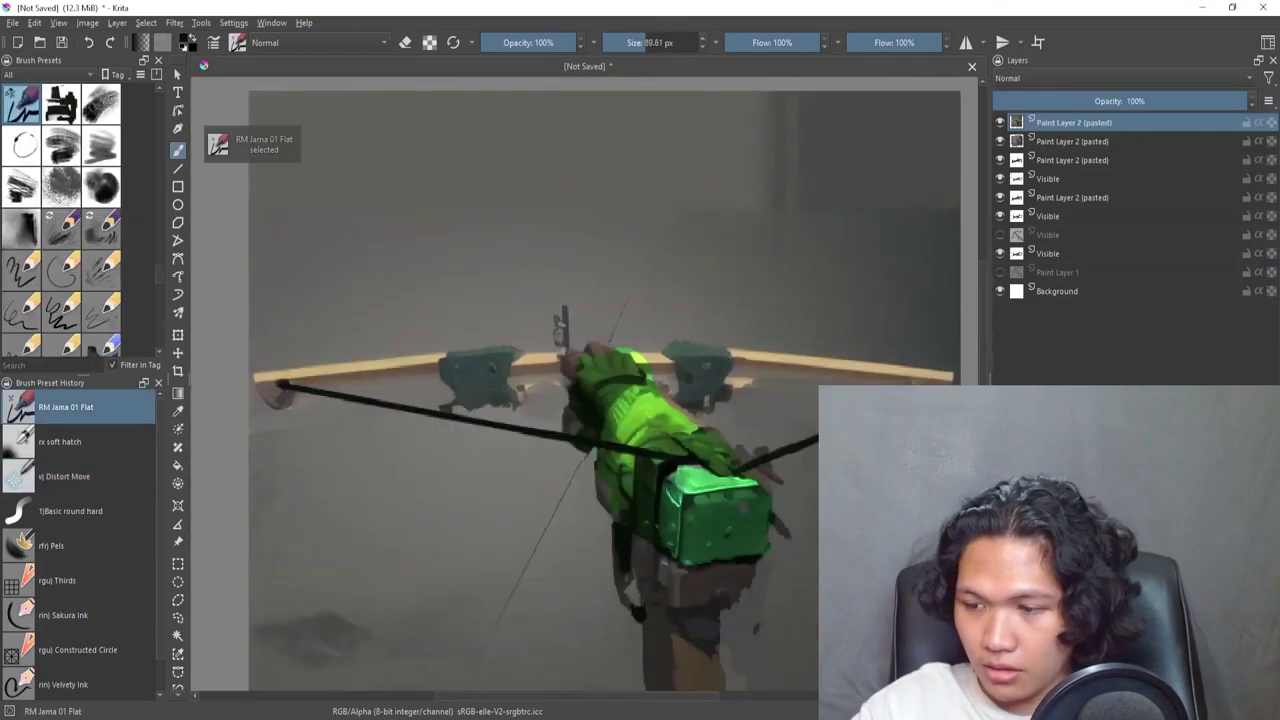
pyautogui.moveTo(583, 323)
pyautogui.mouseDown()
pyautogui.moveTo(600, 272)
pyautogui.moveTo(605, 291)
pyautogui.moveTo(564, 240)
pyautogui.moveTo(564, 270)
pyautogui.moveTo(565, 213)
pyautogui.mouseUp()
pyautogui.hotkey('ctrl', 'z')
pyautogui.keyDown('ctrl'); pyautogui.click(556, 289); pyautogui.keyUp('ctrl')
pyautogui.moveTo(559, 285)
pyautogui.mouseDown()
pyautogui.moveTo(560, 225)
pyautogui.moveTo(564, 288)
pyautogui.mouseUp()
pyautogui.moveTo(631, 201); pyautogui.dragTo(429, 134)
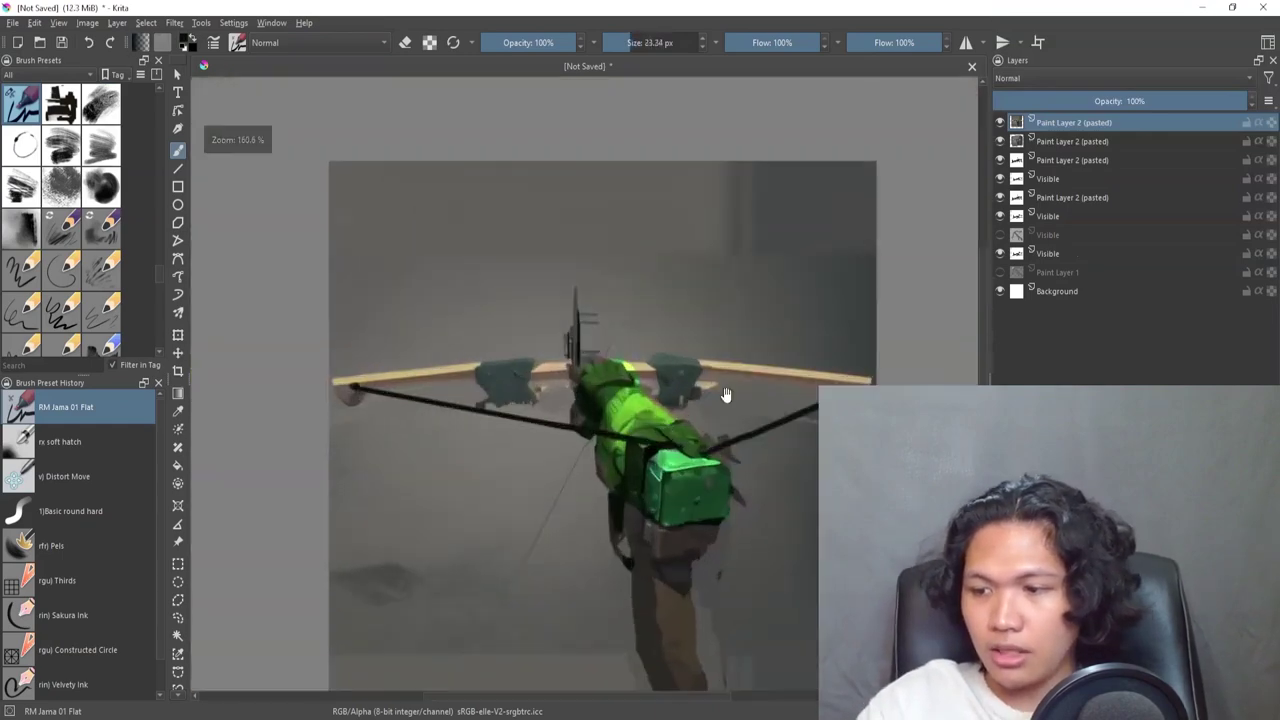
pyautogui.moveTo(726, 394); pyautogui.dragTo(653, 420)
pyautogui.scroll(-1, 706, 330)
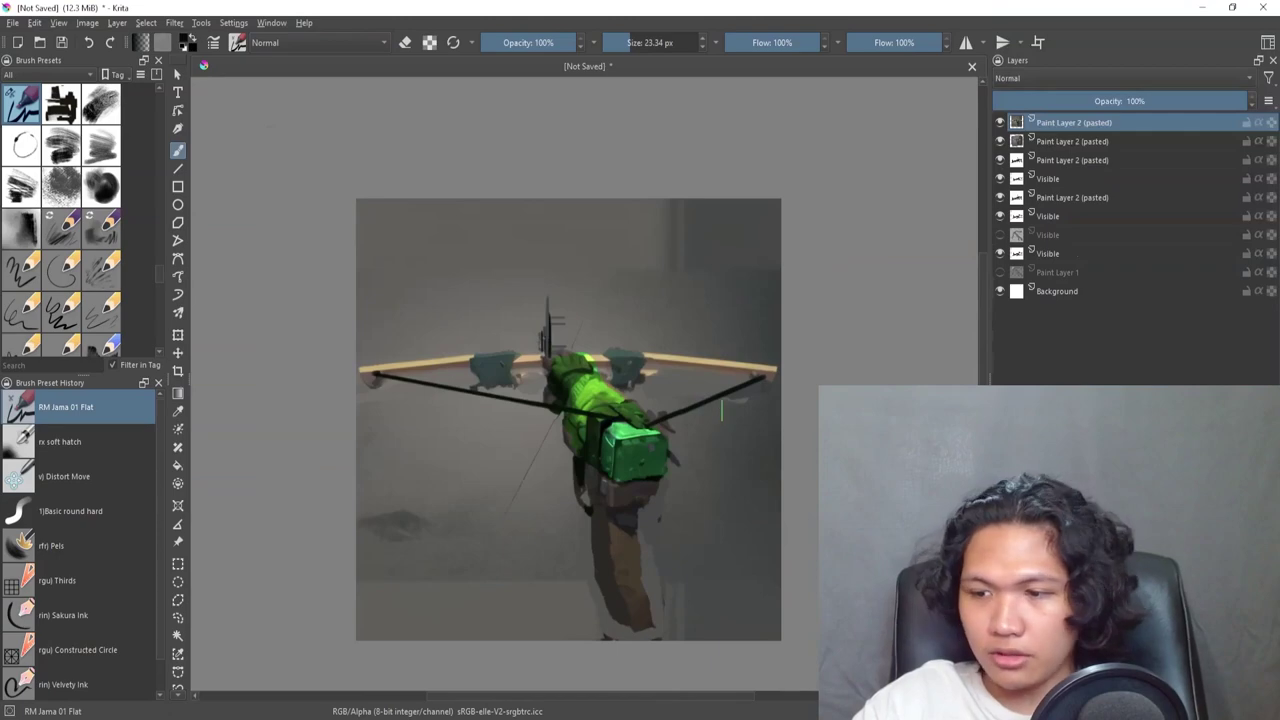
# Switch to Stable Diffusion, paste the painted rear view as the img2img input and generate a batch
pyautogui.hotkey('alt', 'Tab')
pyautogui.hotkey('ctrl', 'v')
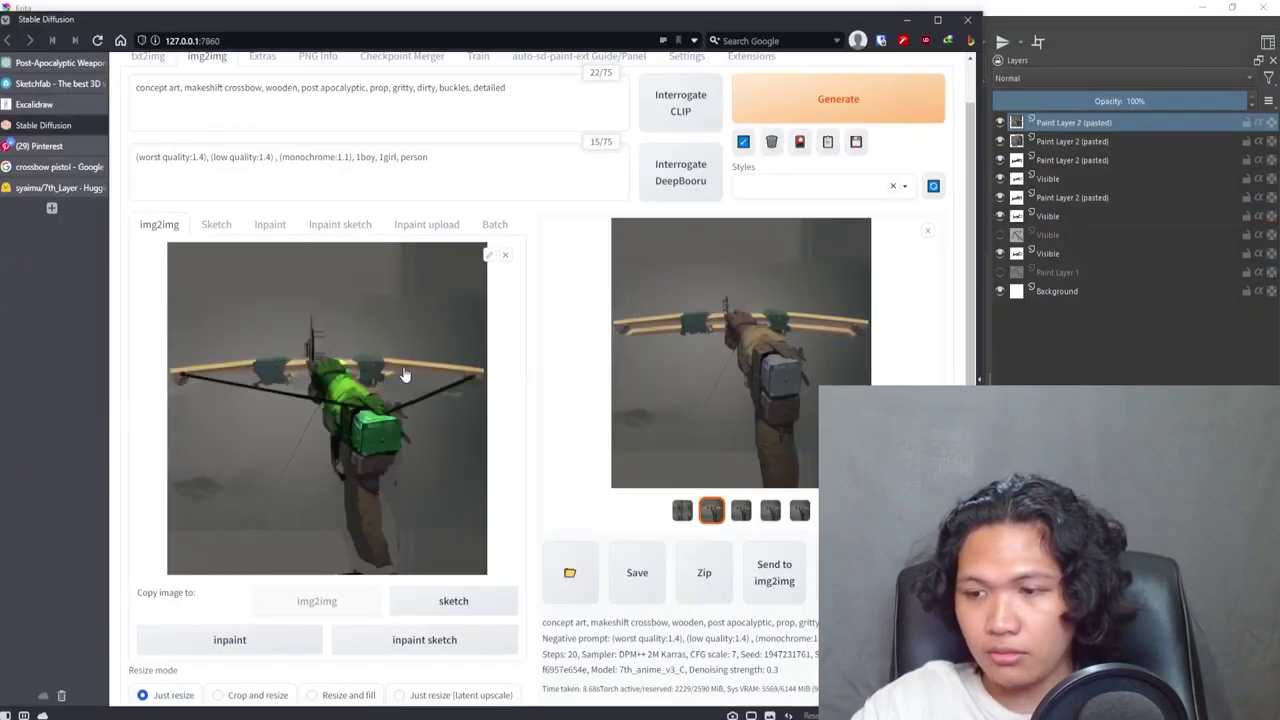
pyautogui.click(866, 110)
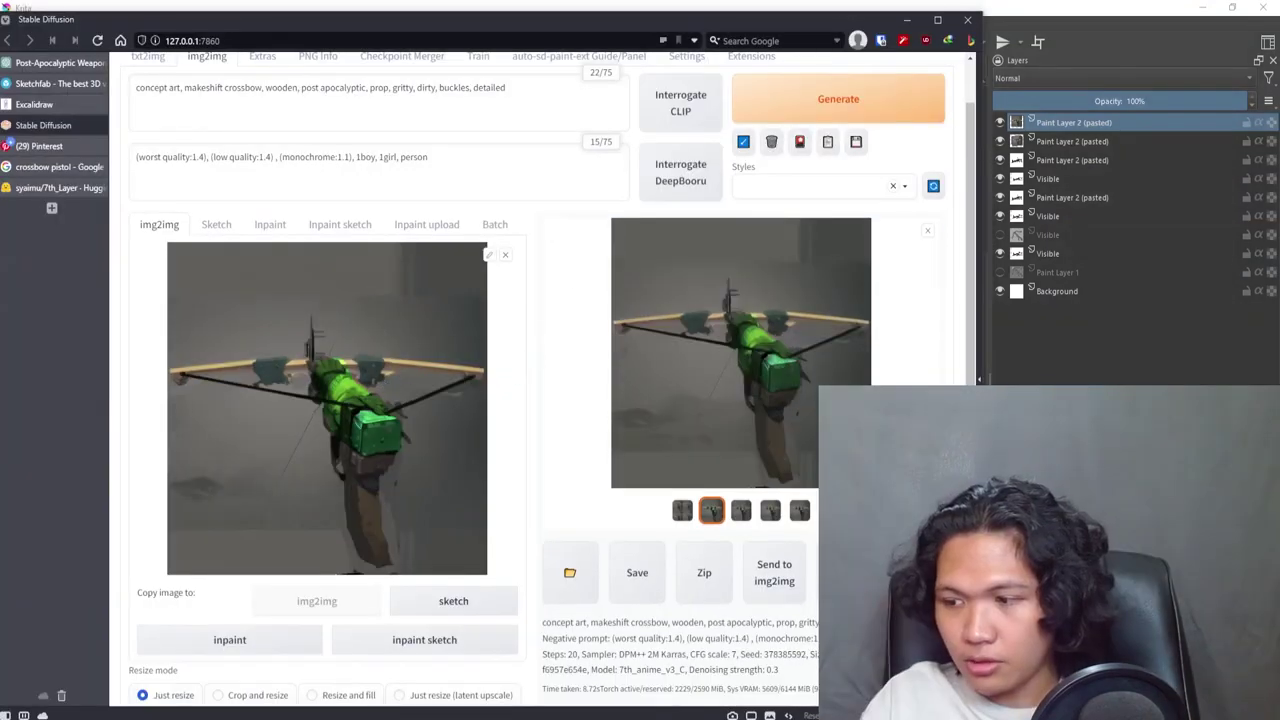
# Raise the denoising strength, generate the rear-view variations again and review the enlarged result grid
pyautogui.scroll(-3, 320, 500)
pyautogui.moveTo(275, 571); pyautogui.dragTo(334, 570)
pyautogui.scroll(5, 737, 563)
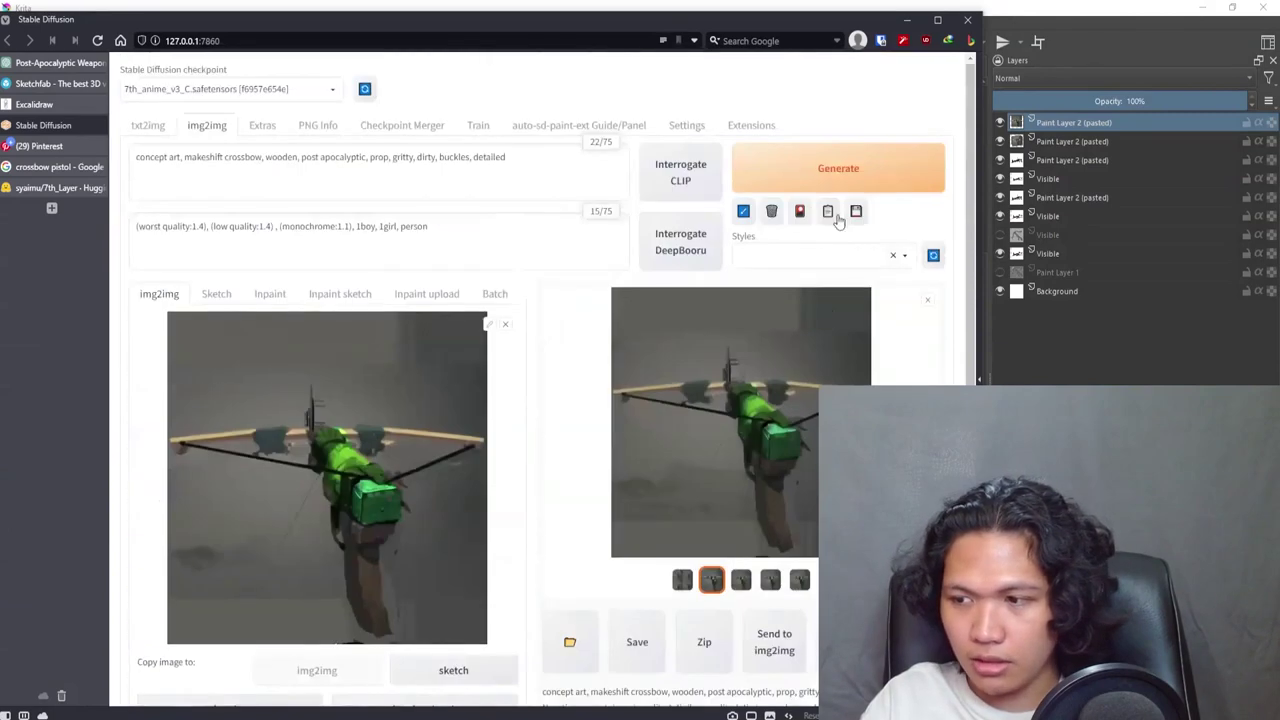
pyautogui.click(869, 160)
pyautogui.click(632, 313)
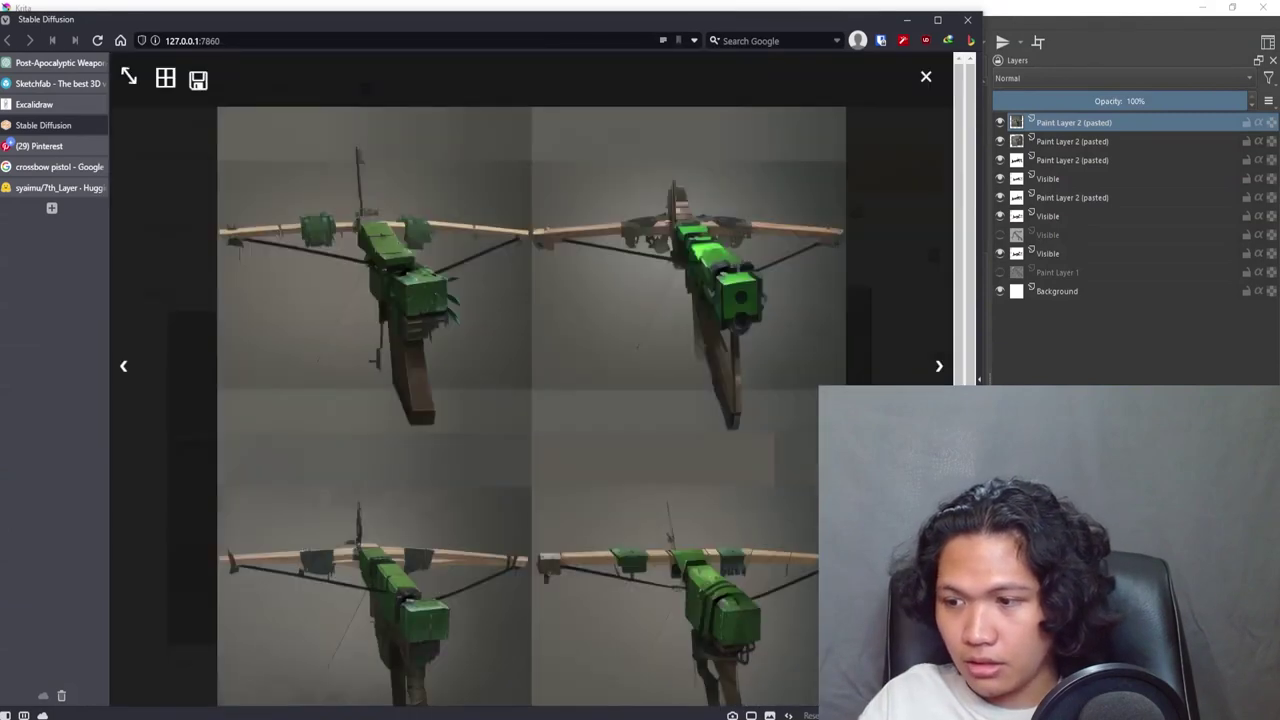
pyautogui.scroll(-1, 531, 400)
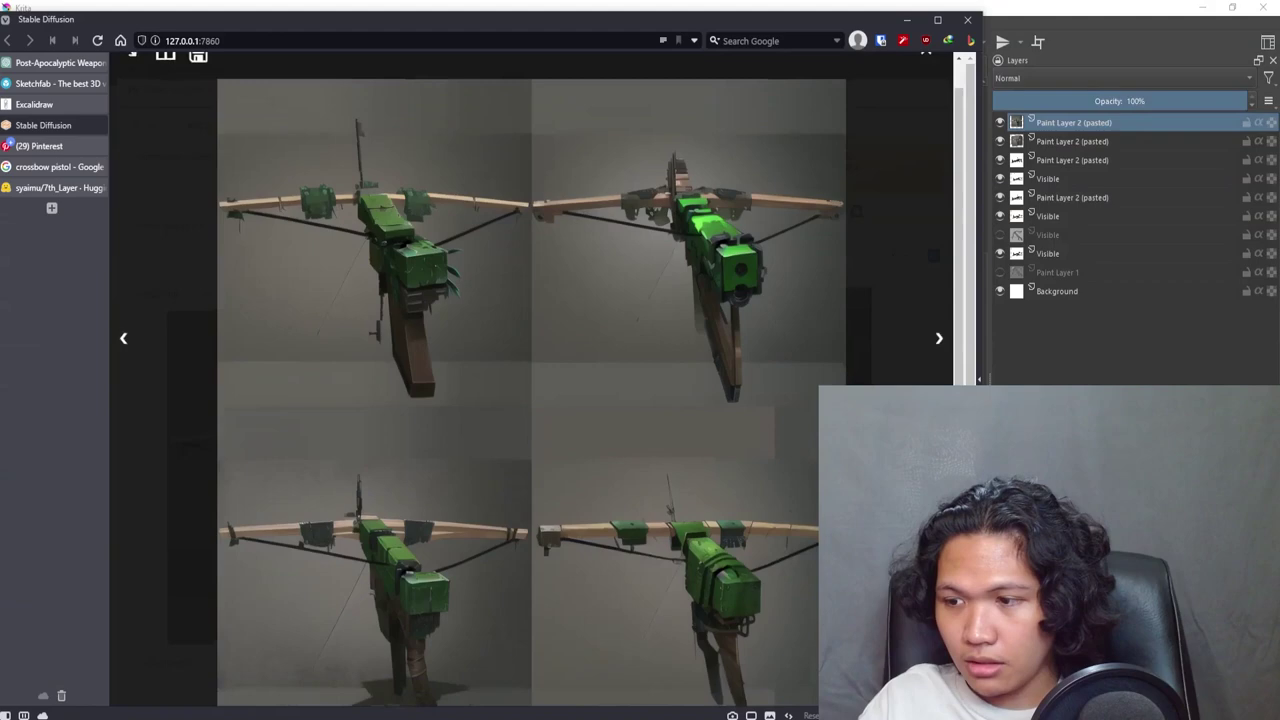
pyautogui.click(722, 557)
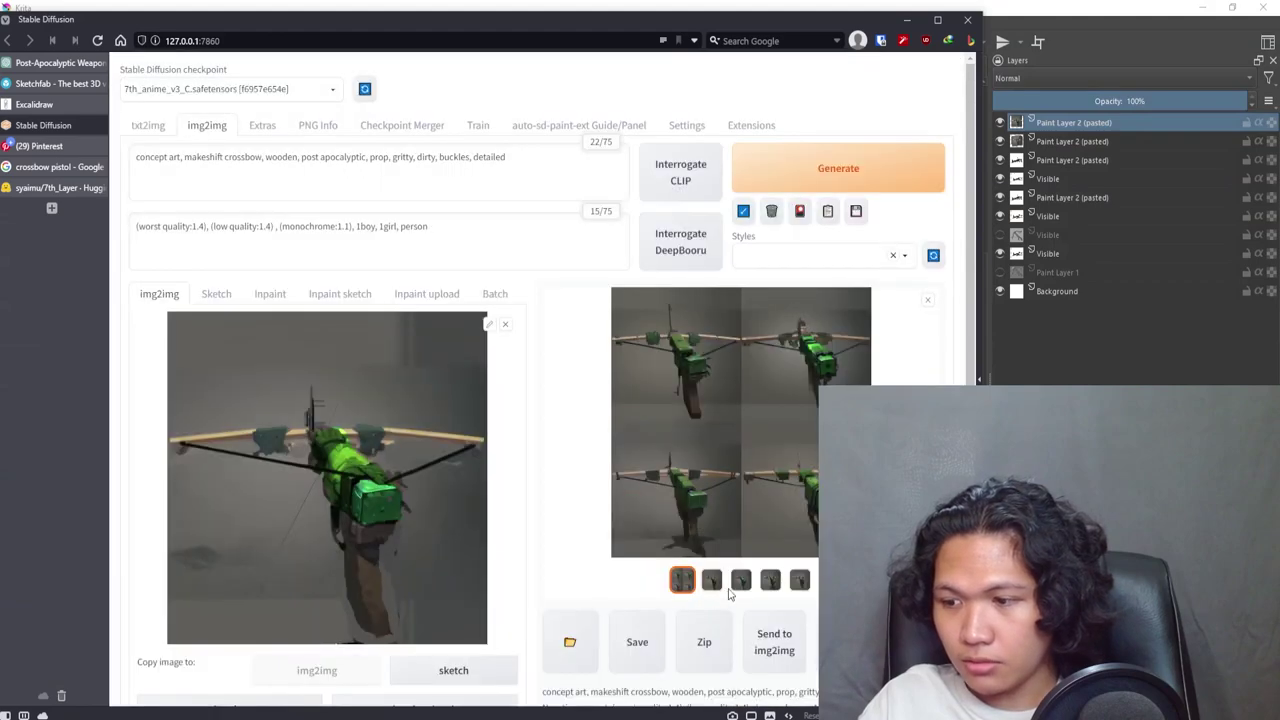
# Enlarge and copy the first green crossbow result, and paste it as a new layer in Krita
pyautogui.click(711, 582)
pyautogui.click(727, 462)
pyautogui.rightClick(629, 351)
pyautogui.click(711, 491)
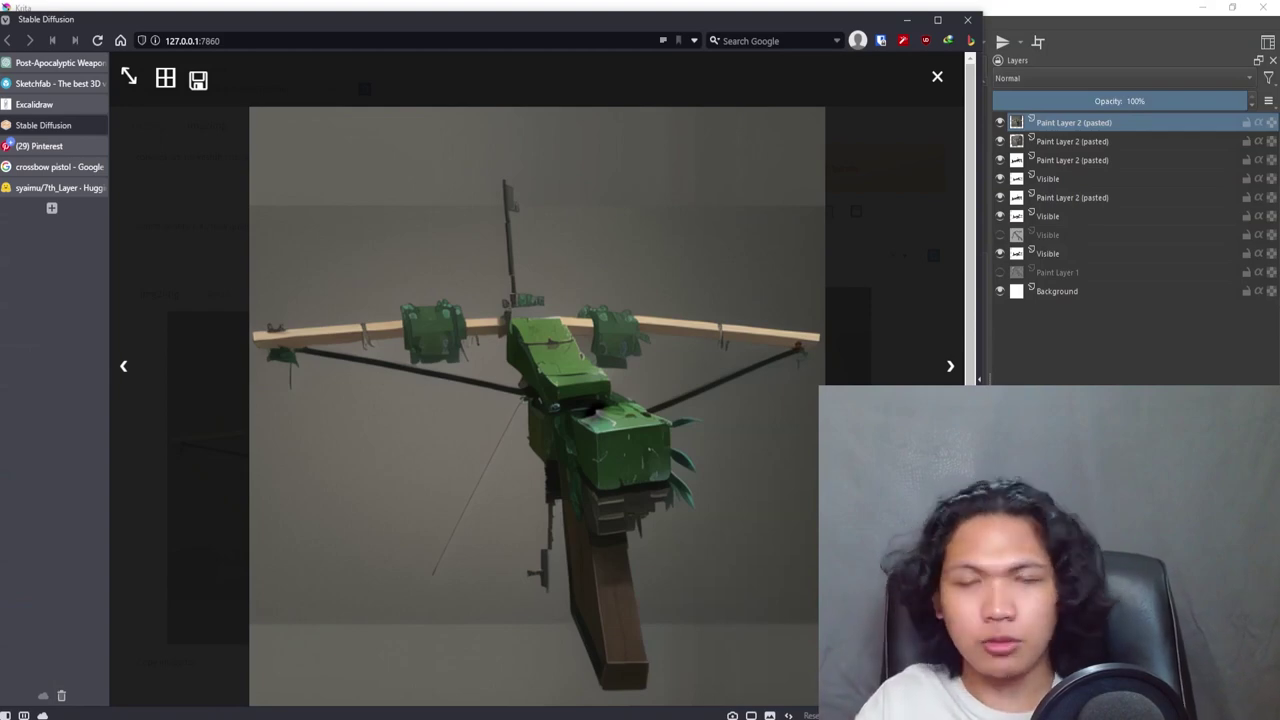
pyautogui.click(477, 149)
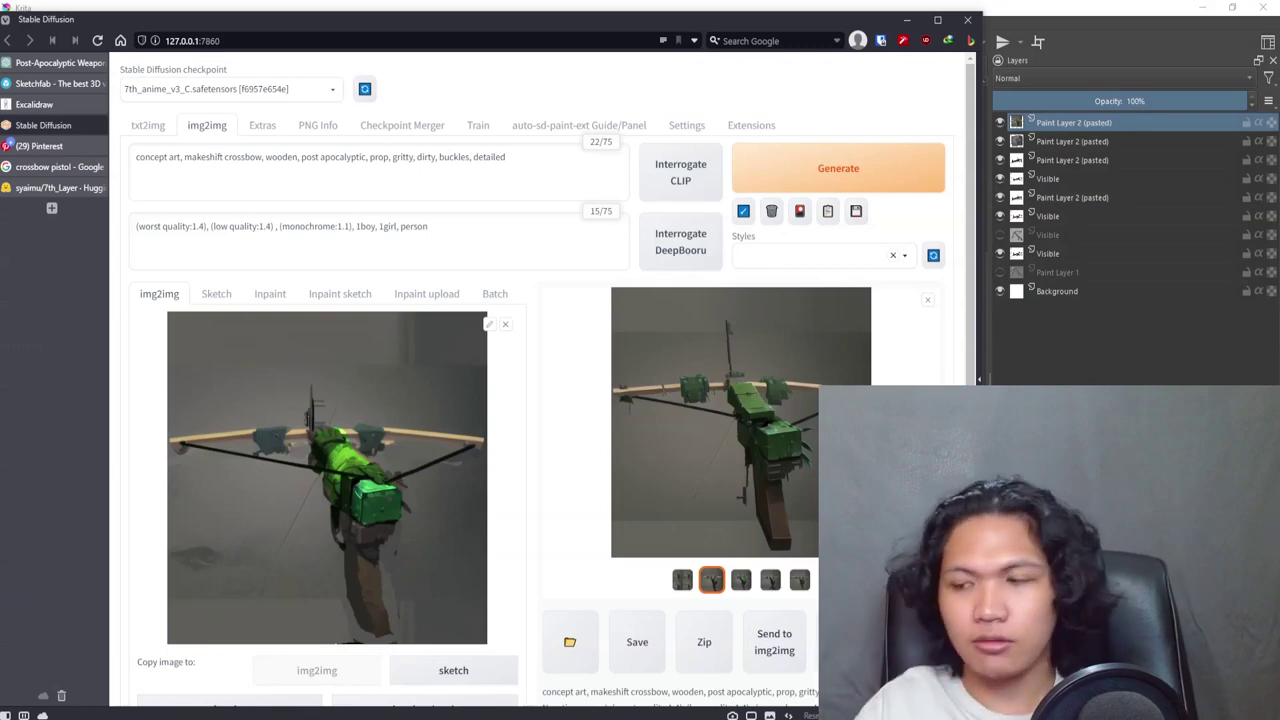
pyautogui.hotkey('alt', 'Tab')
pyautogui.hotkey('ctrl', 'v')
pyautogui.moveTo(734, 448); pyautogui.dragTo(757, 403)
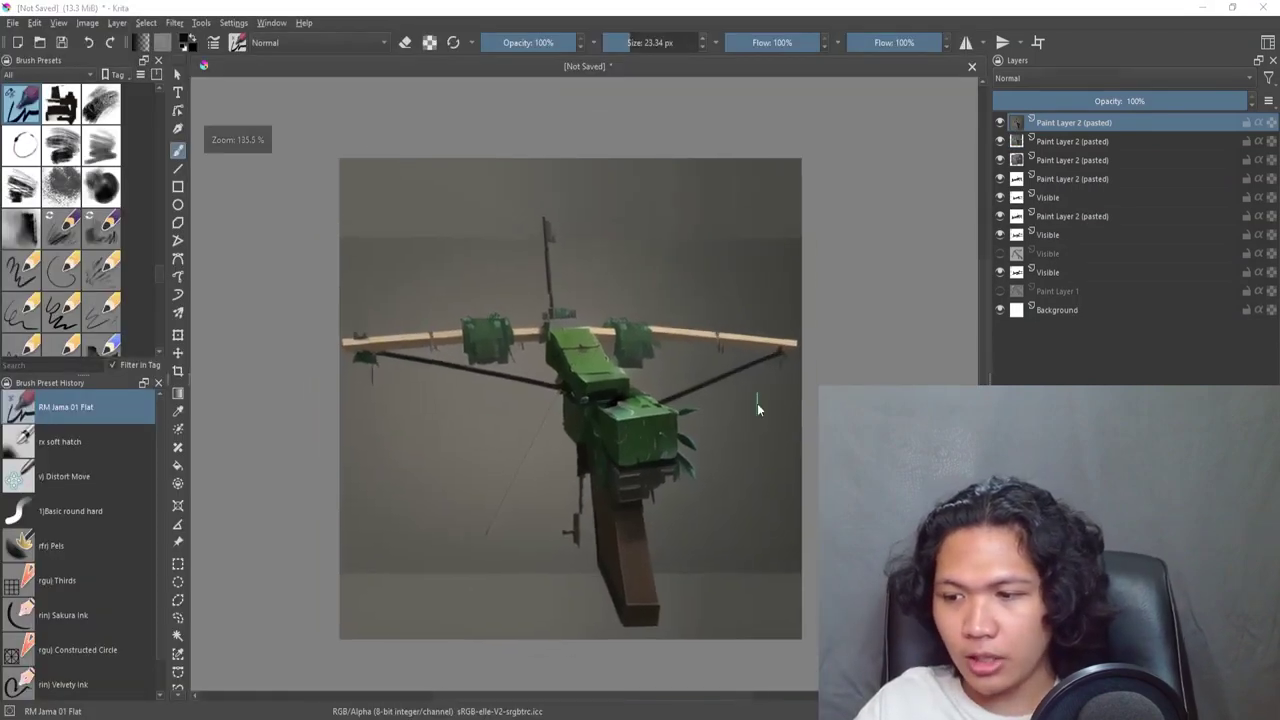
# Add a Levels filter mask to the pasted crossbow layer, moving the black and white input points inward for stronger contrast
pyautogui.hotkey('ctrl', 'l')
pyautogui.moveTo(556, 350); pyautogui.dragTo(580, 352)
pyautogui.moveTo(622, 162); pyautogui.dragTo(985, 145)
pyautogui.moveTo(1068, 336); pyautogui.dragTo(1085, 337)
pyautogui.click(911, 210)
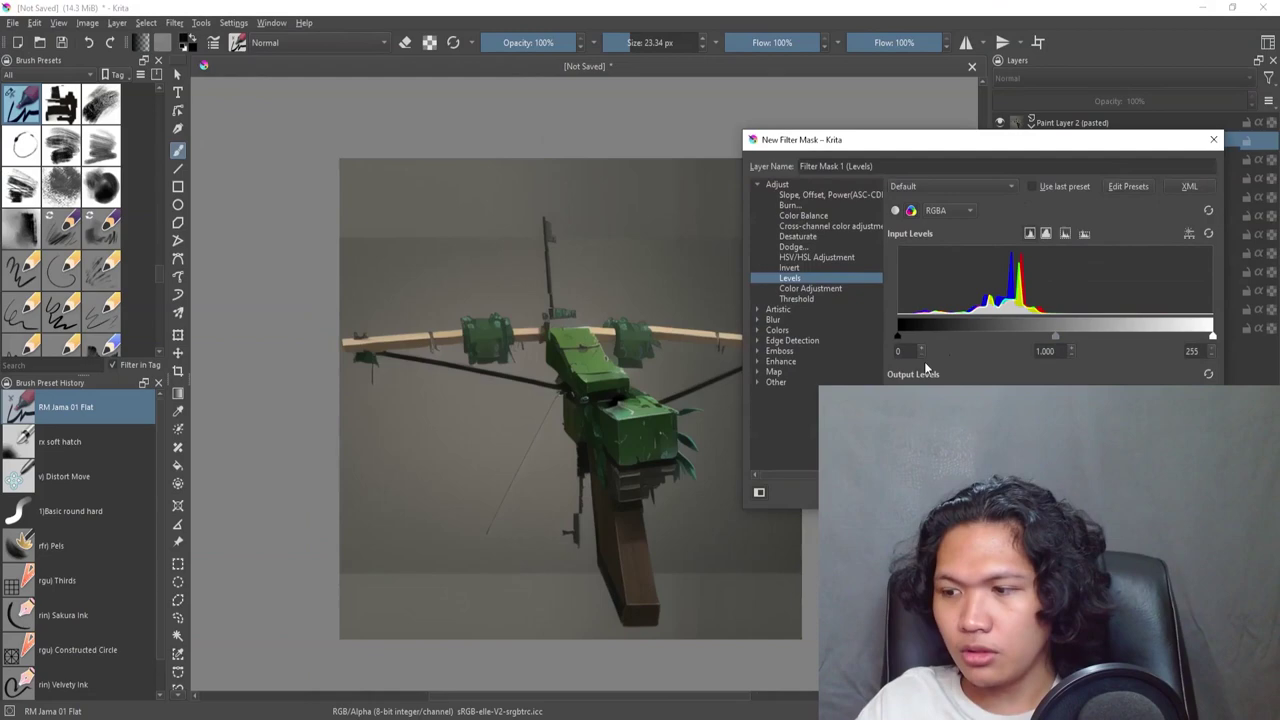
pyautogui.click(935, 333)
pyautogui.moveTo(1211, 337); pyautogui.dragTo(1139, 336)
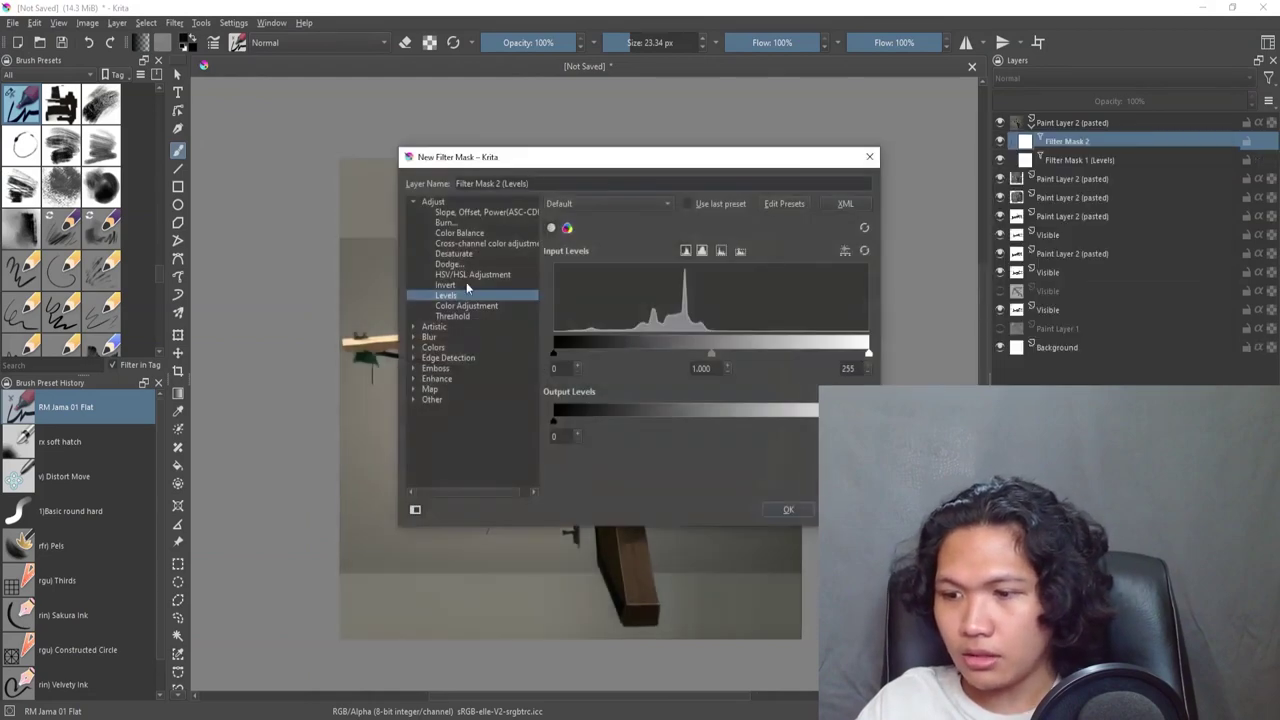
# Add a second filter mask with HSV/HSL Adjustment to the pasted crossbow layer
pyautogui.click(470, 274)
pyautogui.moveTo(627, 170); pyautogui.dragTo(996, 243)
pyautogui.press('Return')
pyautogui.moveTo(731, 494); pyautogui.dragTo(737, 523)
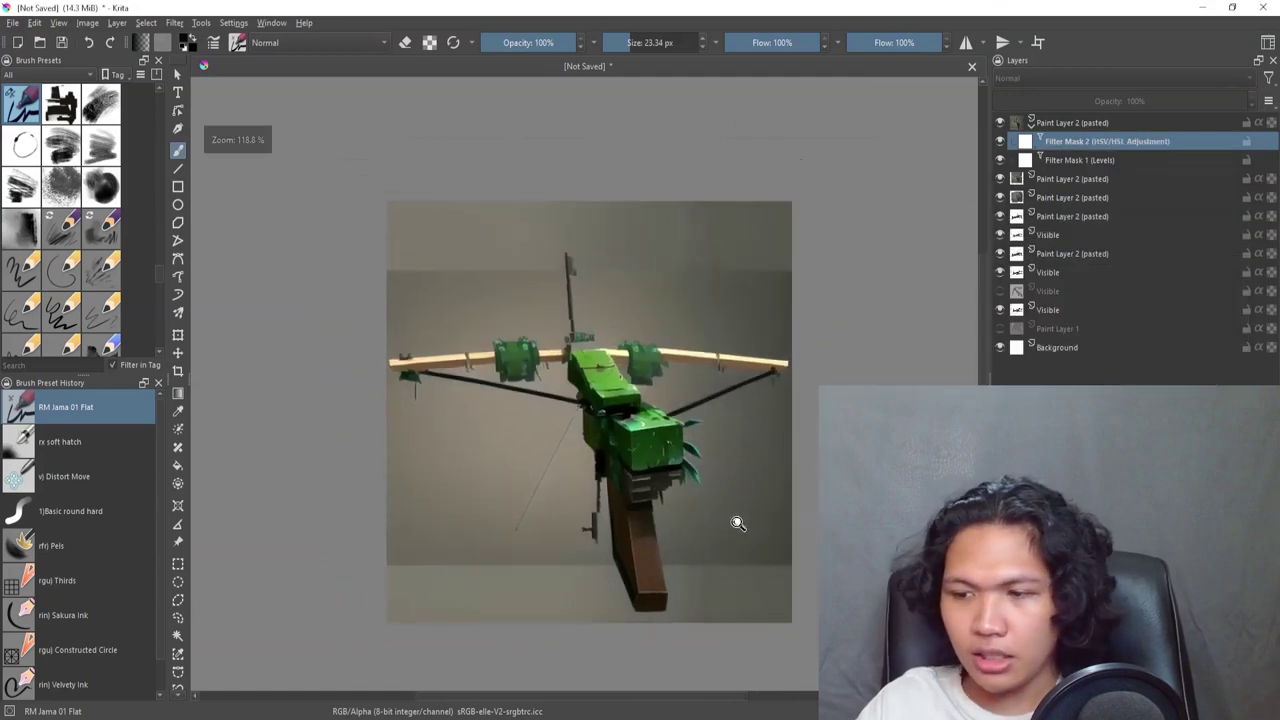